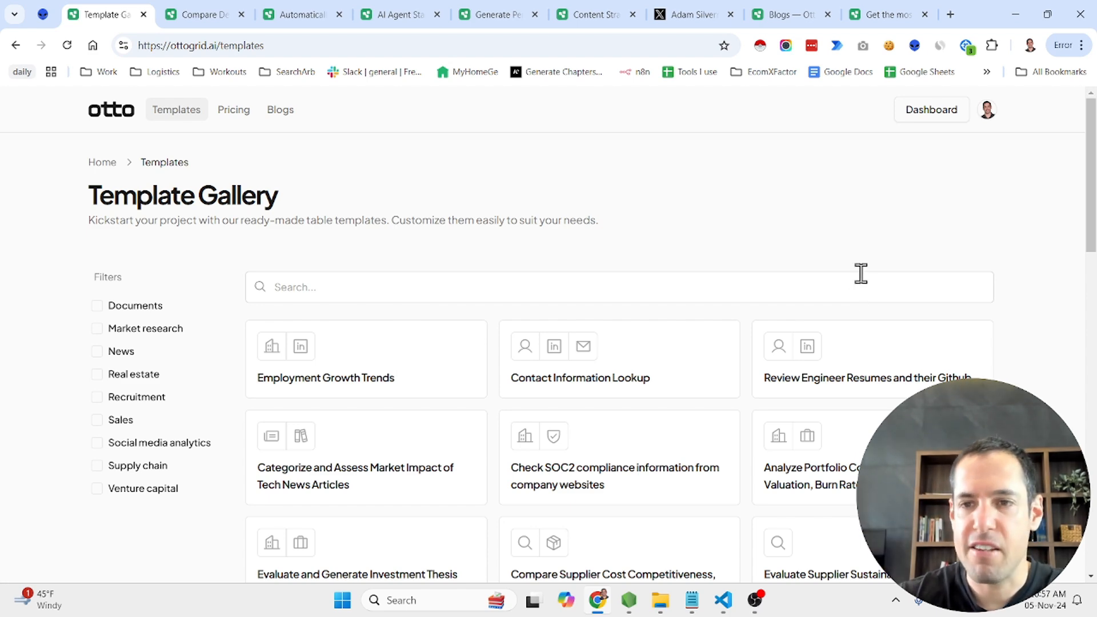
Browse the template gallery, glance at the Content Strategy Generator table, and look through the AI Agent Startups table's columns
{"action": "left_click_drag", "start_coordinate": [1094, 220], "coordinate": [1094, 251]}
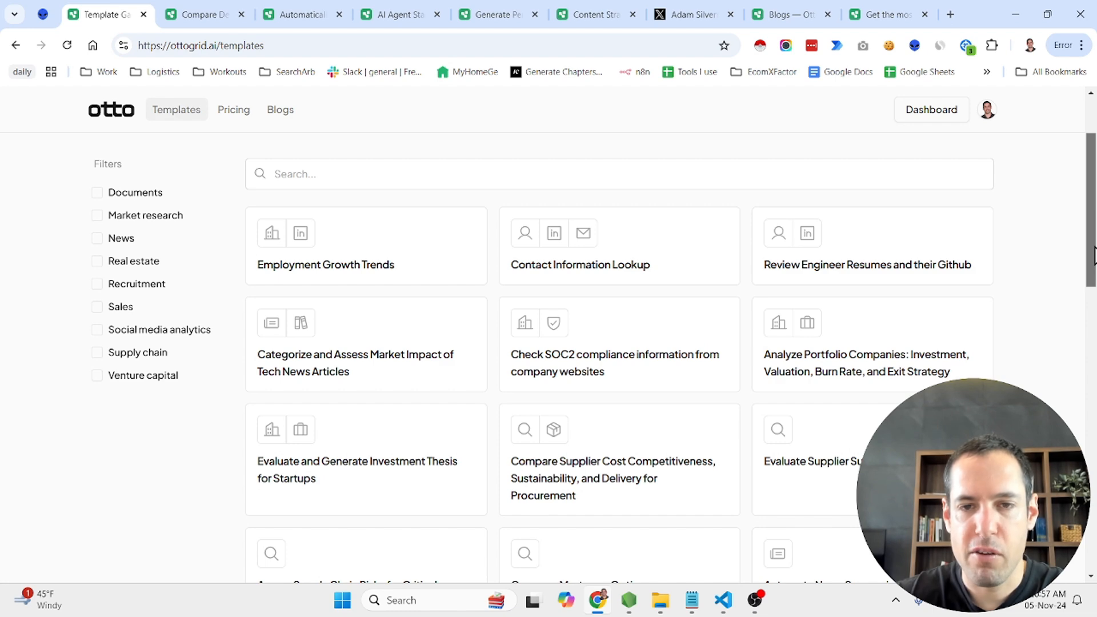
{"action": "left_click_drag", "start_coordinate": [1094, 255], "coordinate": [1094, 182]}
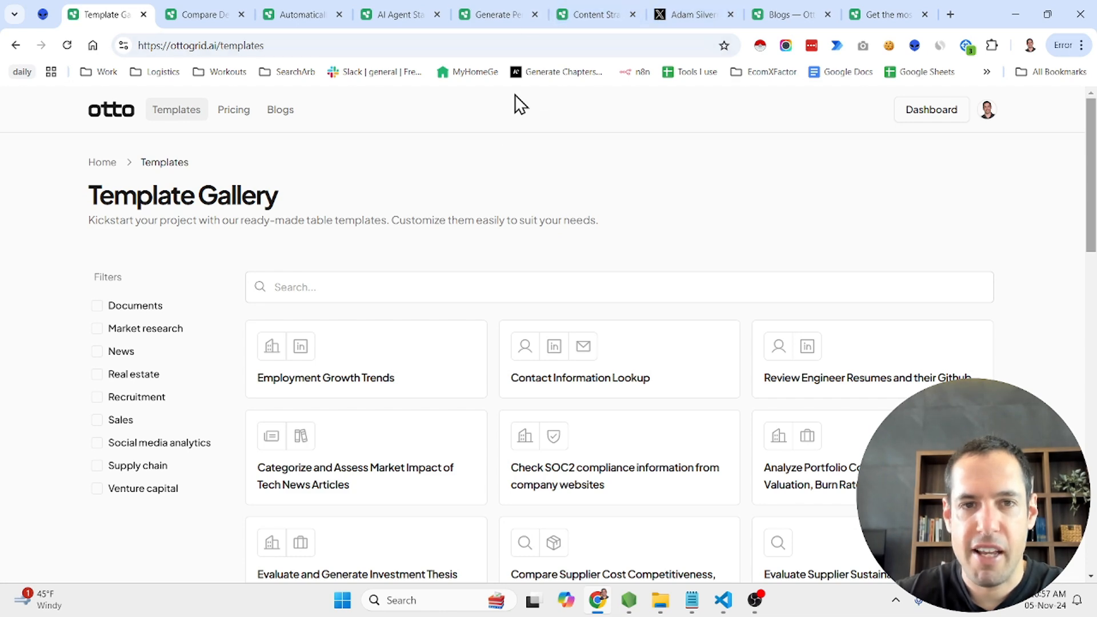
{"action": "left_click", "coordinate": [568, 11]}
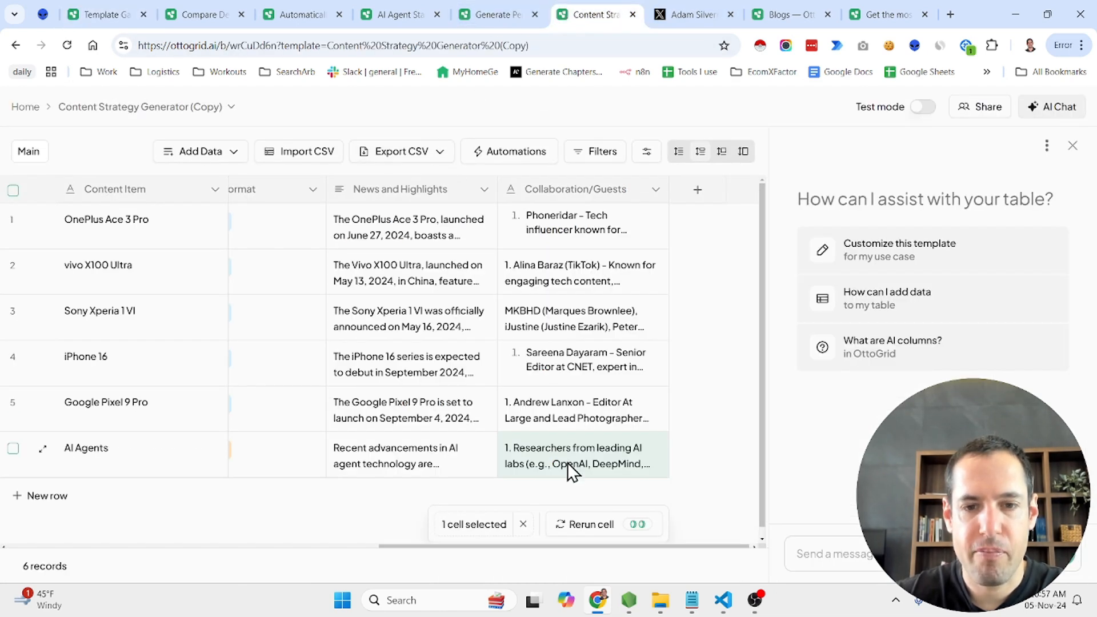
{"action": "left_click", "coordinate": [414, 12]}
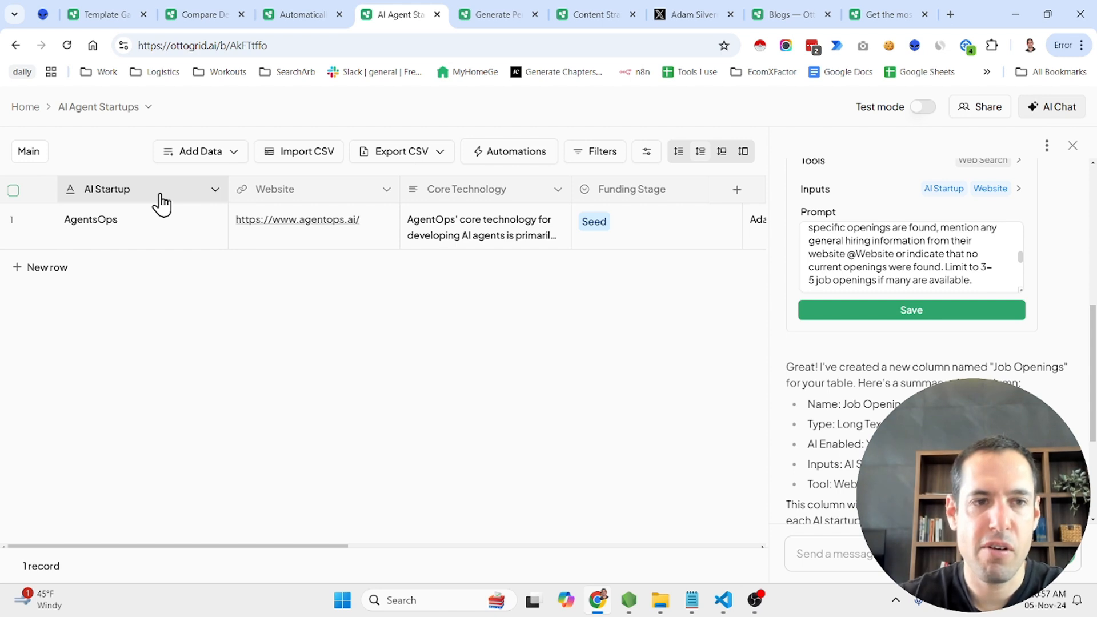
{"action": "left_click_drag", "start_coordinate": [330, 548], "coordinate": [224, 542]}
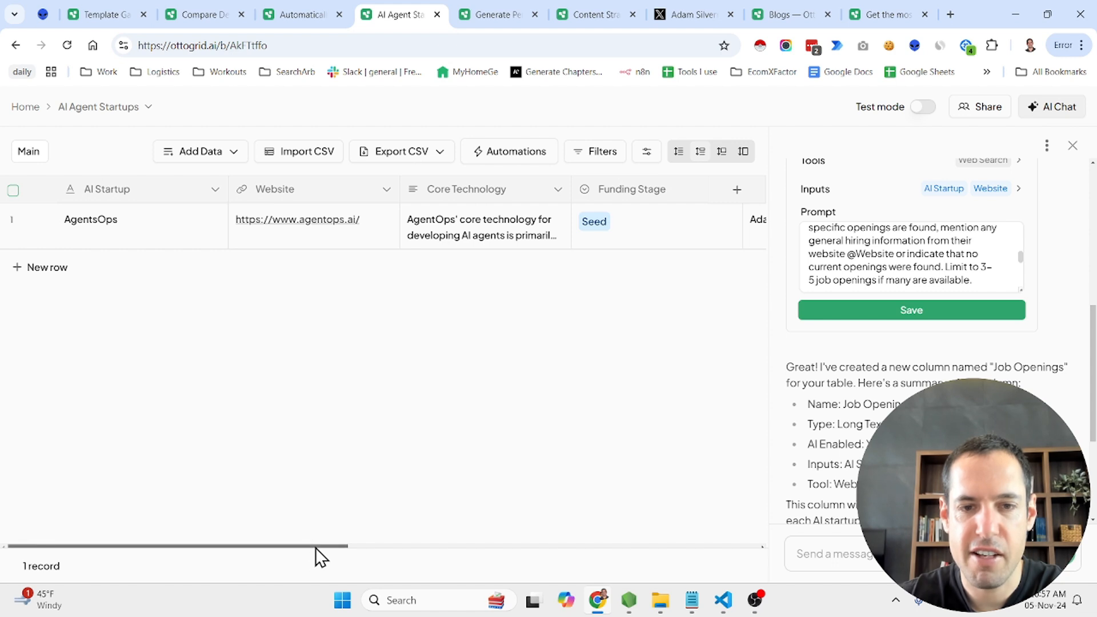
{"action": "left_click_drag", "start_coordinate": [315, 548], "coordinate": [437, 546]}
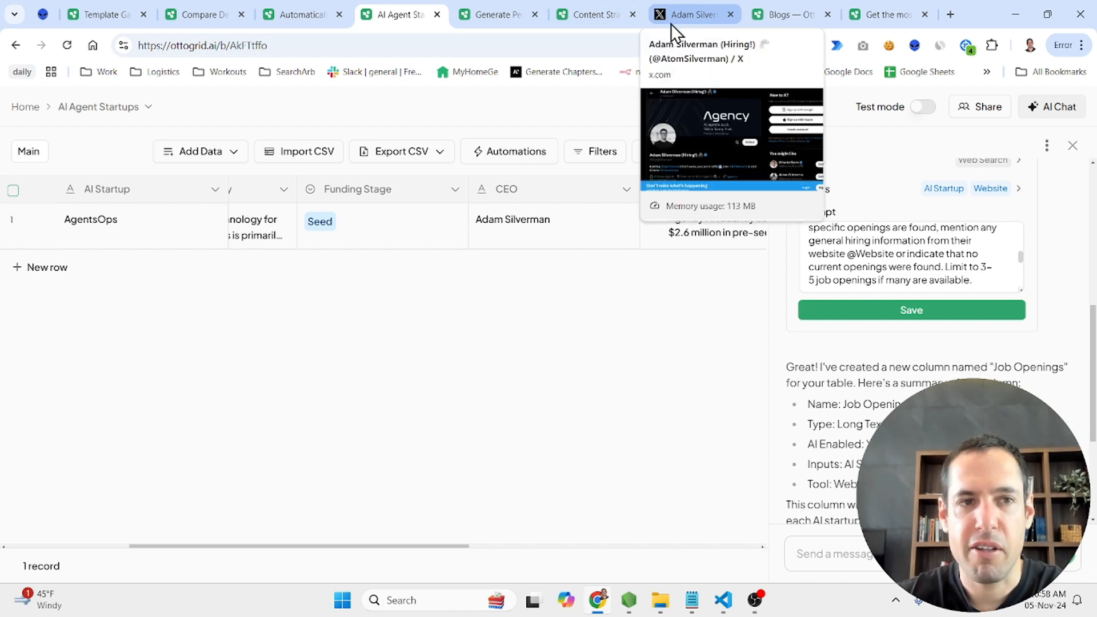
Examine the AgentOps CEO's X profile and read through the posts about funding and weekly AI agent developments
{"action": "left_click", "coordinate": [700, 14]}
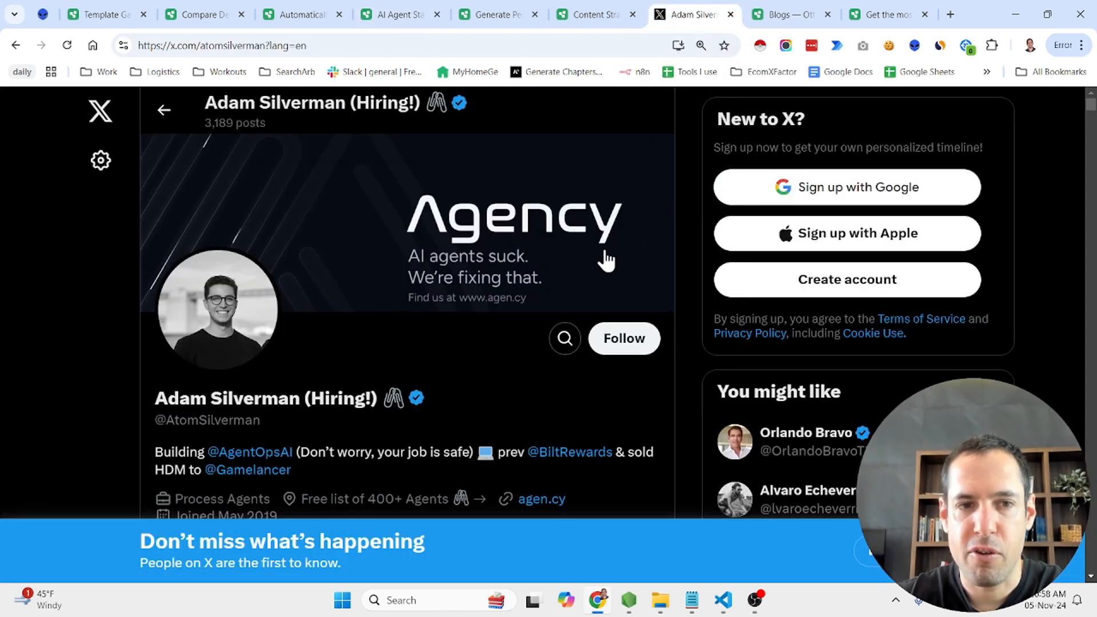
{"action": "scroll", "coordinate": [512, 317], "scroll_direction": "down", "scroll_amount": 2}
{"action": "scroll", "coordinate": [512, 317], "scroll_direction": "down", "scroll_amount": 5}
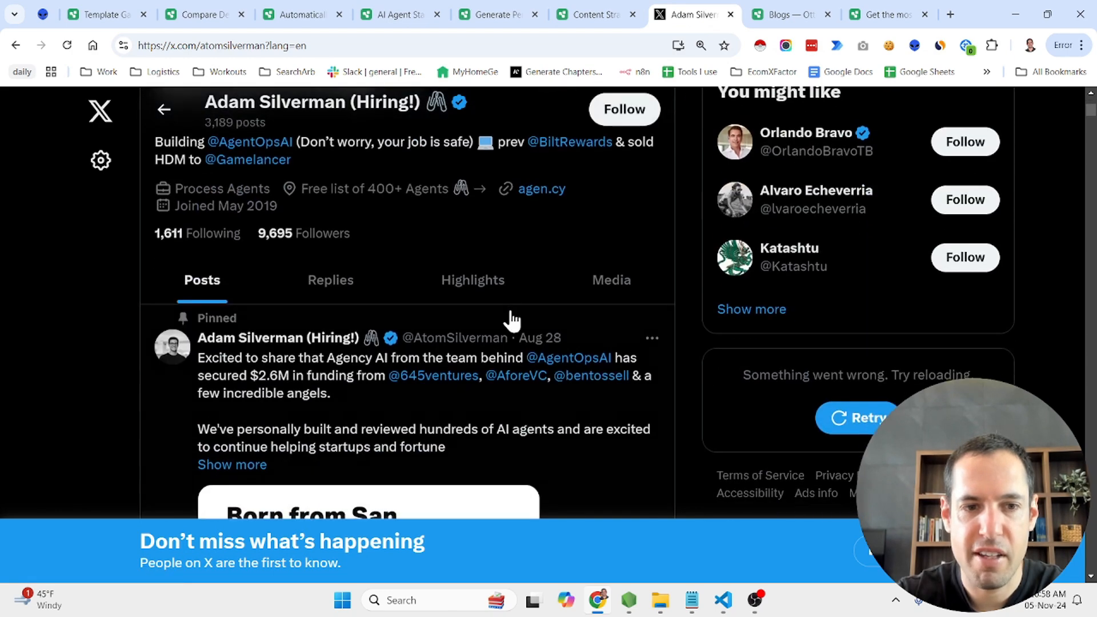
{"action": "scroll", "coordinate": [512, 320], "scroll_direction": "down", "scroll_amount": 12}
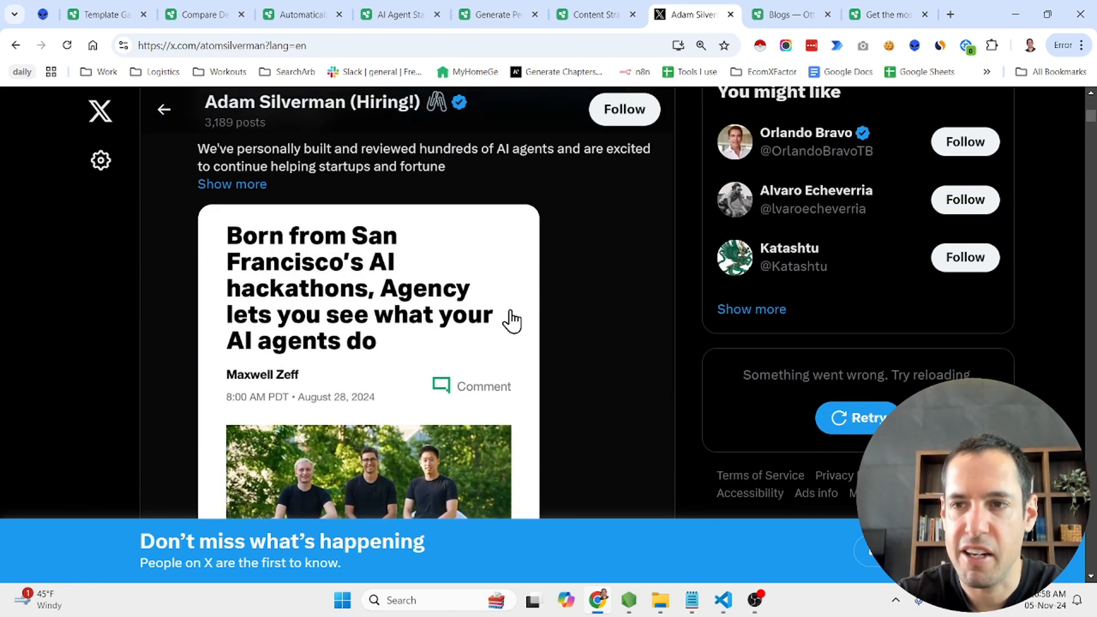
{"action": "scroll", "coordinate": [513, 320], "scroll_direction": "down", "scroll_amount": 5}
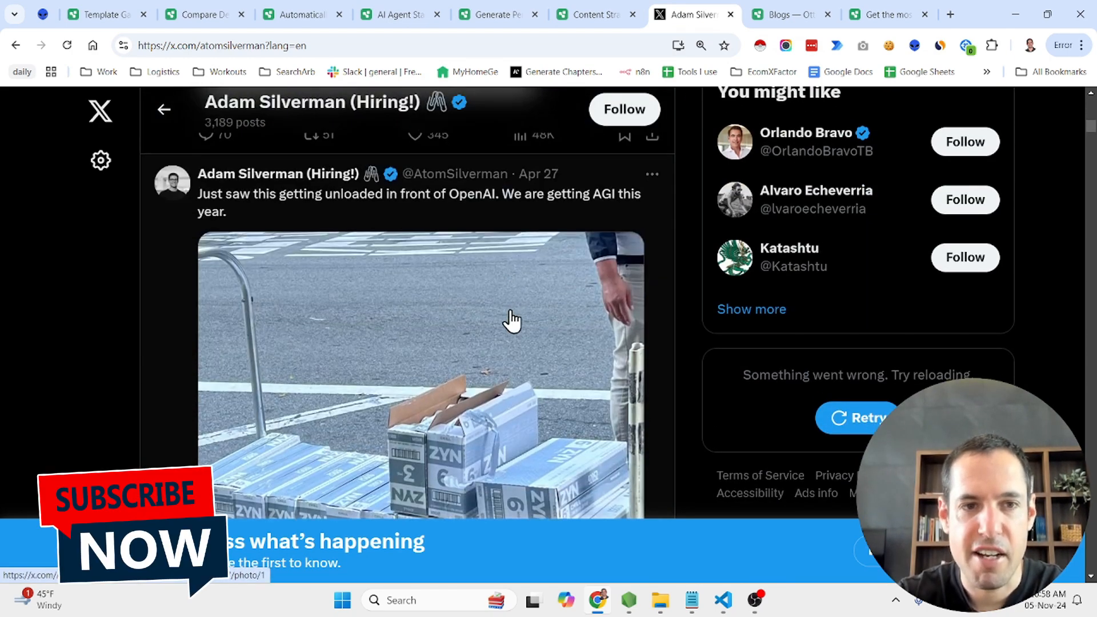
{"action": "scroll", "coordinate": [513, 320], "scroll_direction": "down", "scroll_amount": 6}
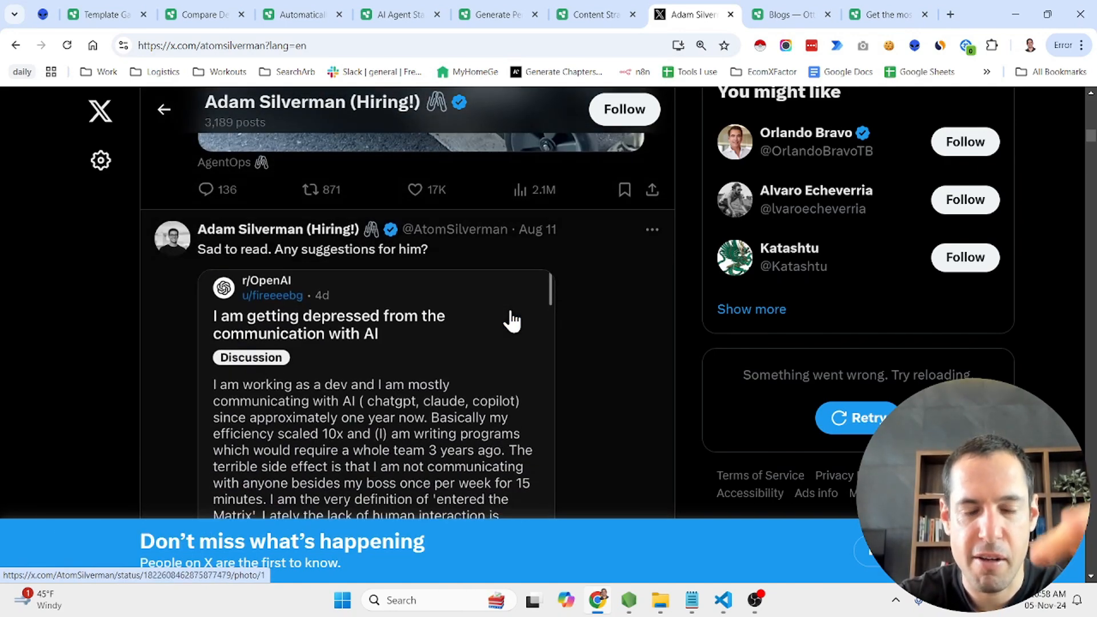
{"action": "scroll", "coordinate": [512, 320], "scroll_direction": "down", "scroll_amount": 8}
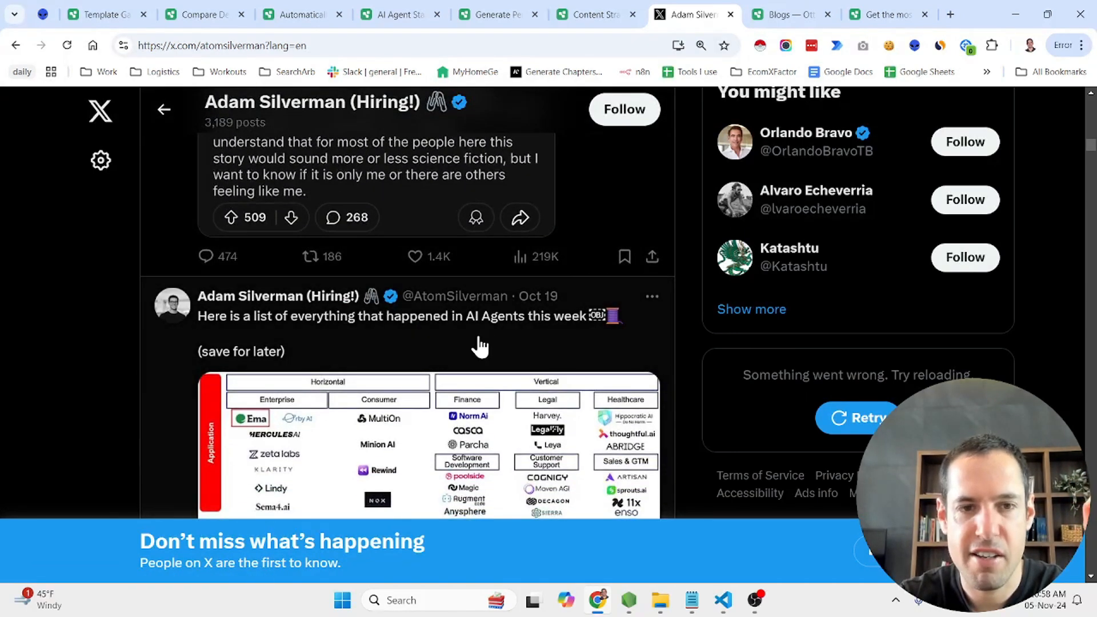
{"action": "scroll", "coordinate": [480, 346], "scroll_direction": "down", "scroll_amount": 1}
{"action": "scroll", "coordinate": [480, 346], "scroll_direction": "down", "scroll_amount": 1}
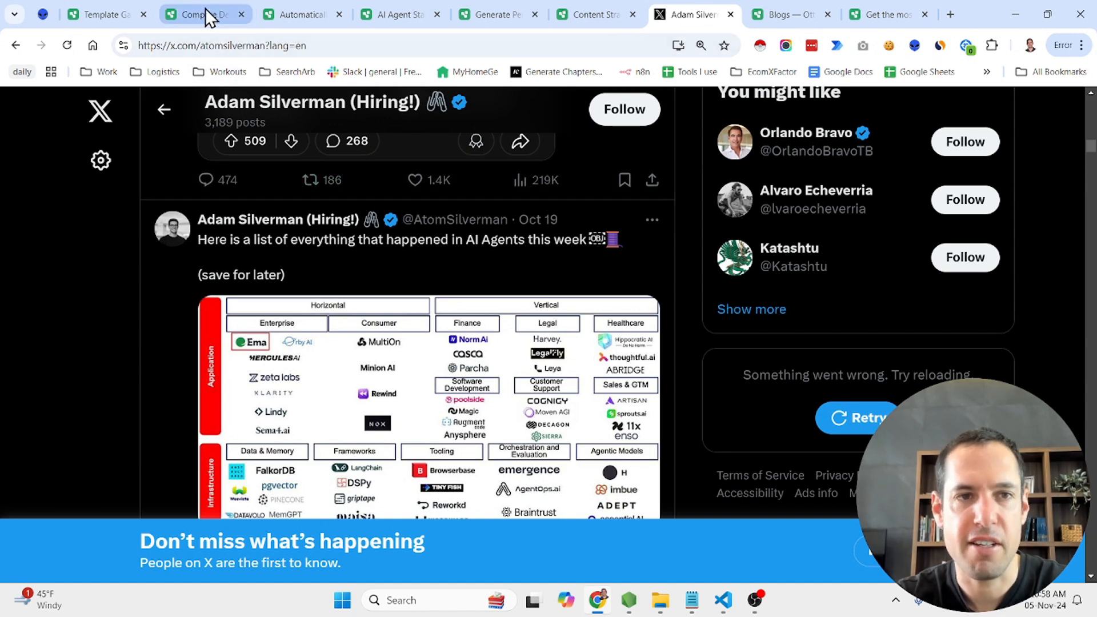
Glance at the dev tools table and LinkedIn job template, and inspect the AI Agent Startups table's columns up to Job Openings
{"action": "left_click", "coordinate": [99, 12]}
{"action": "left_click", "coordinate": [188, 12]}
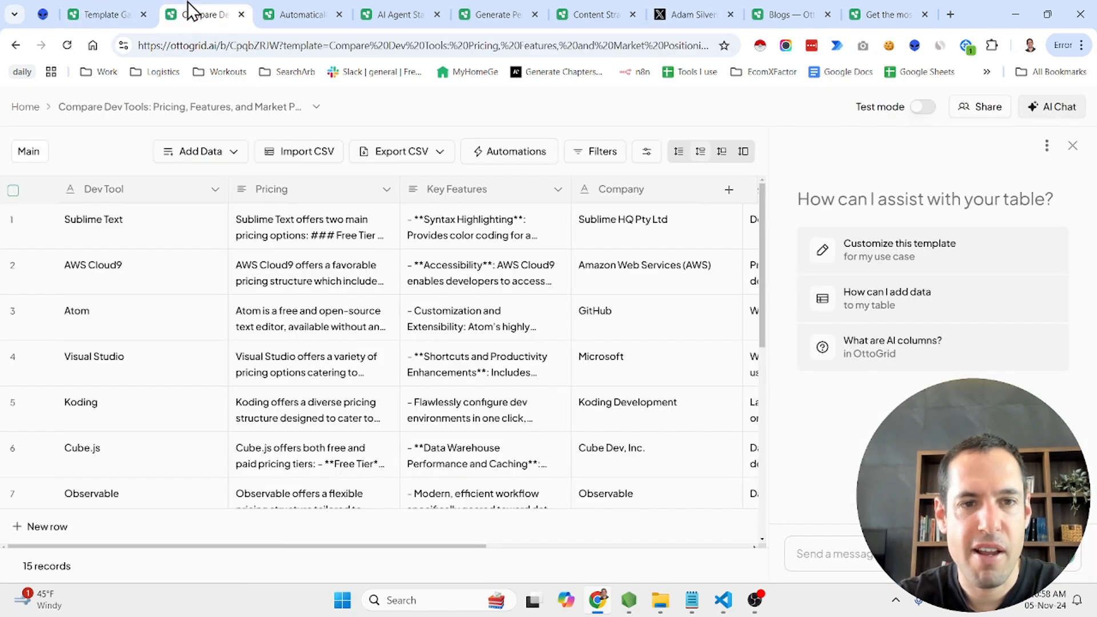
{"action": "left_click", "coordinate": [319, 13]}
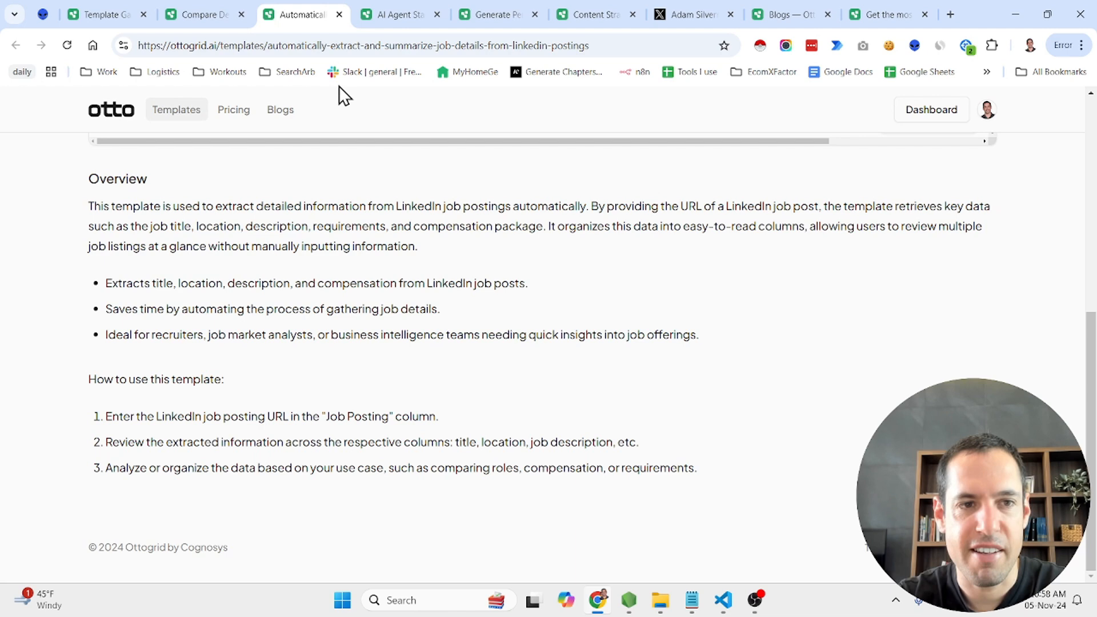
{"action": "left_click", "coordinate": [401, 12]}
{"action": "scroll", "coordinate": [523, 235], "scroll_direction": "right", "scroll_amount": 6}
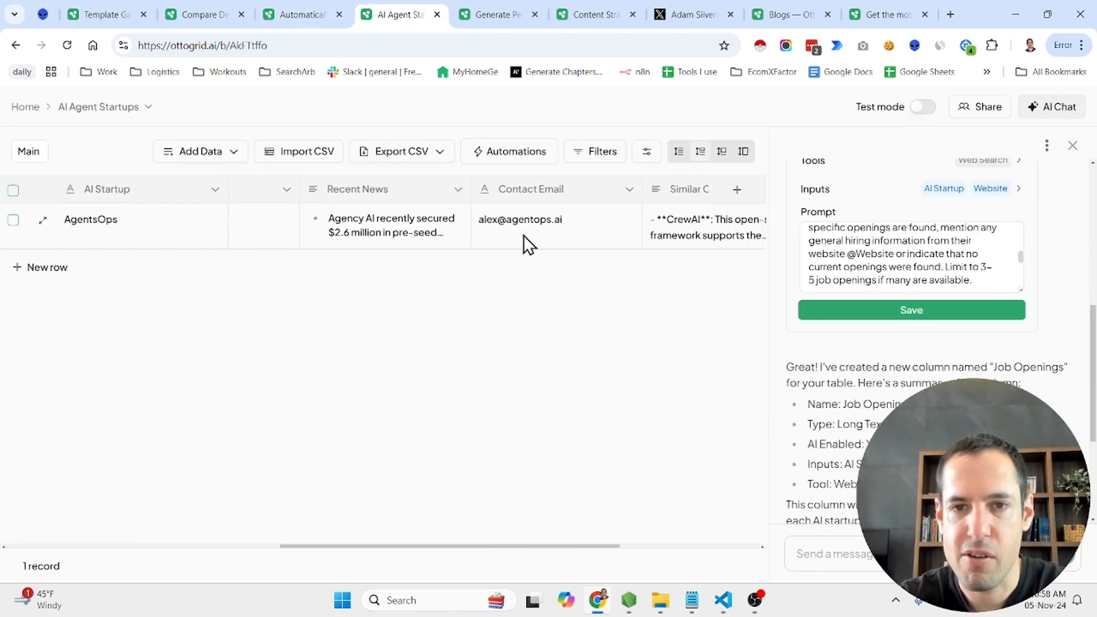
{"action": "scroll", "coordinate": [524, 236], "scroll_direction": "right", "scroll_amount": 4}
{"action": "scroll", "coordinate": [523, 235], "scroll_direction": "right", "scroll_amount": 2}
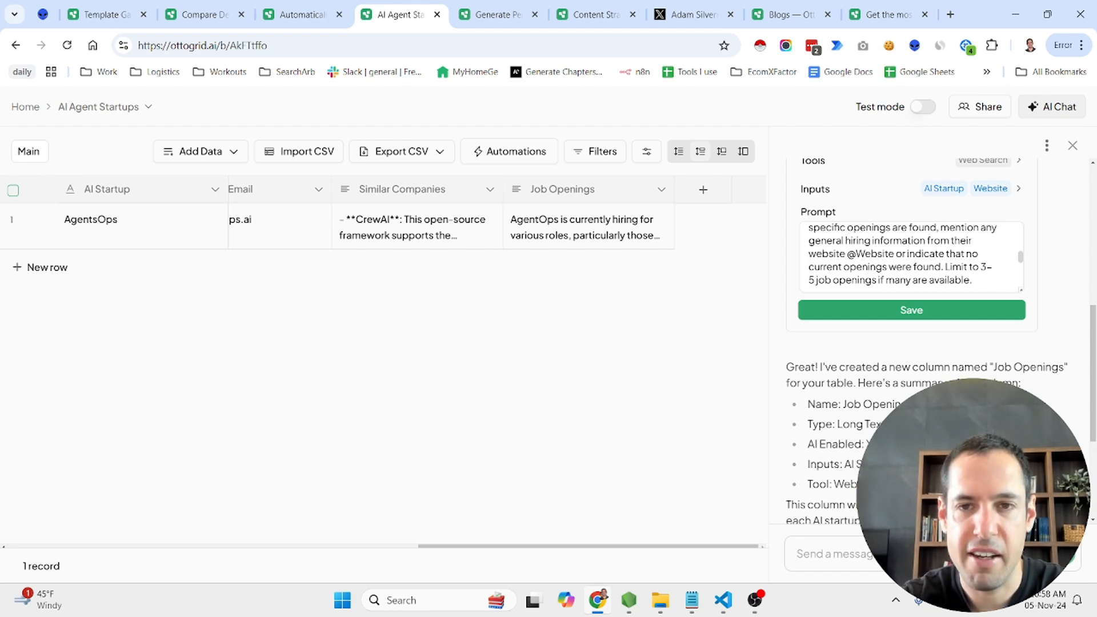
Ask the AI chat to suggest additional columns for the startup table, including one for personalized cold outreach
{"action": "type", "text": "Can y"}
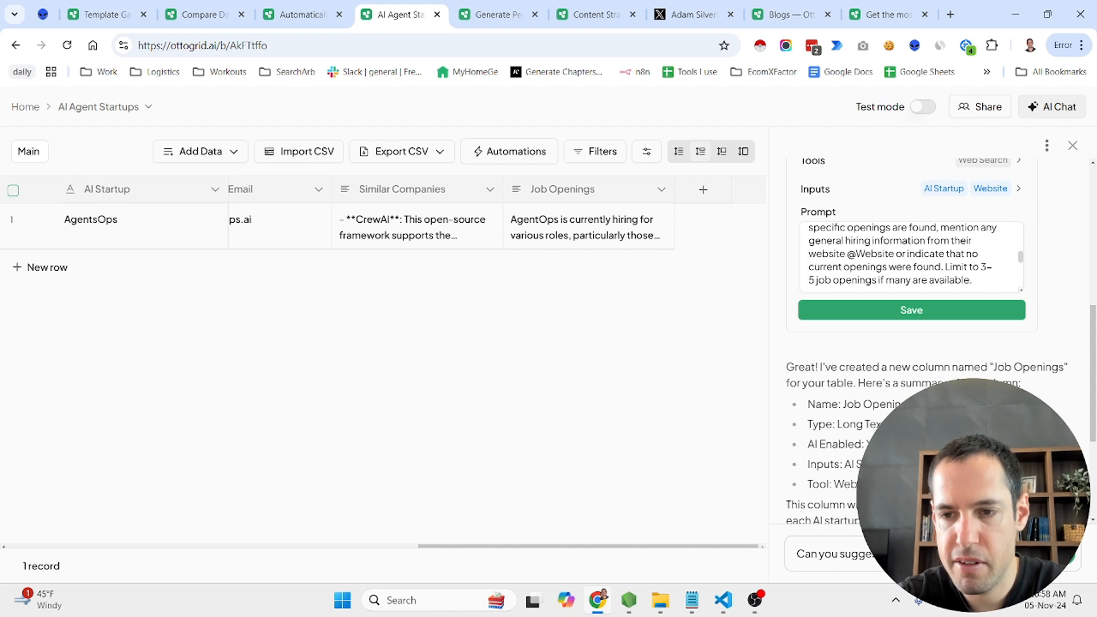
{"action": "type", "text": "ou"}
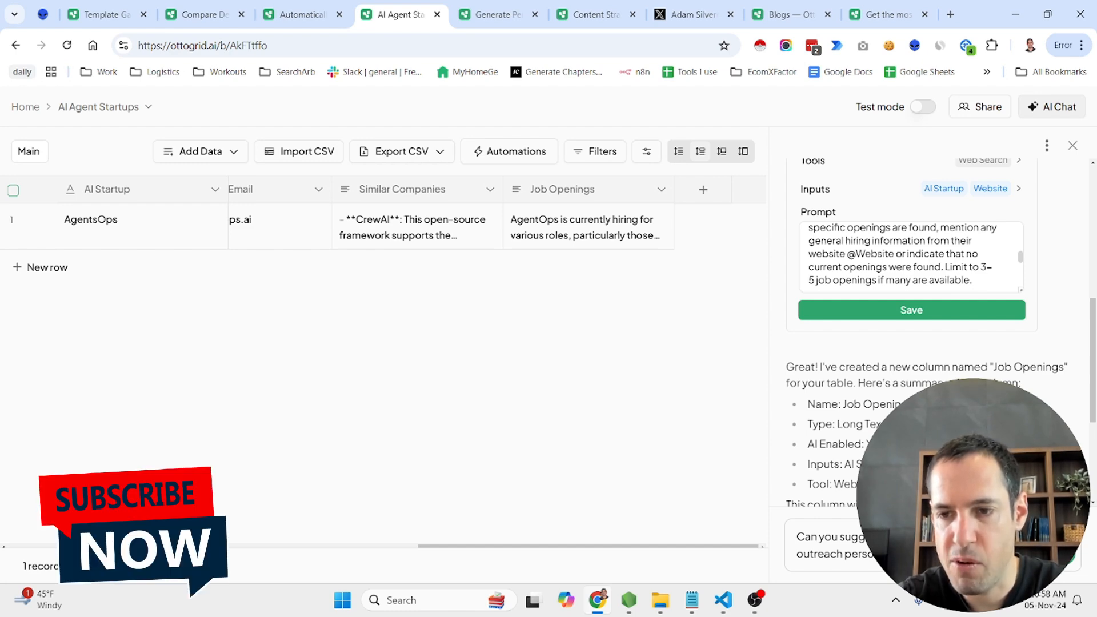
{"action": "key", "text": "Return"}
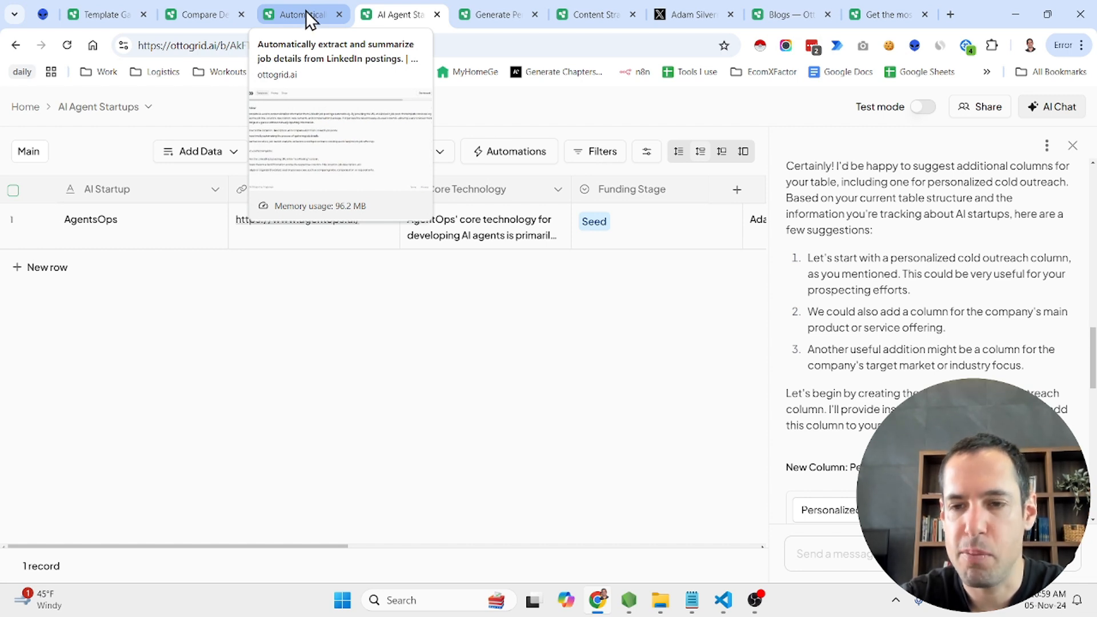
Review the proposed Personalized Outreach column in the AI chat, checking its type, tools, inputs and full prompt
{"action": "scroll", "coordinate": [657, 419], "scroll_direction": "right", "scroll_amount": 3}
{"action": "scroll", "coordinate": [656, 419], "scroll_direction": "right", "scroll_amount": 6}
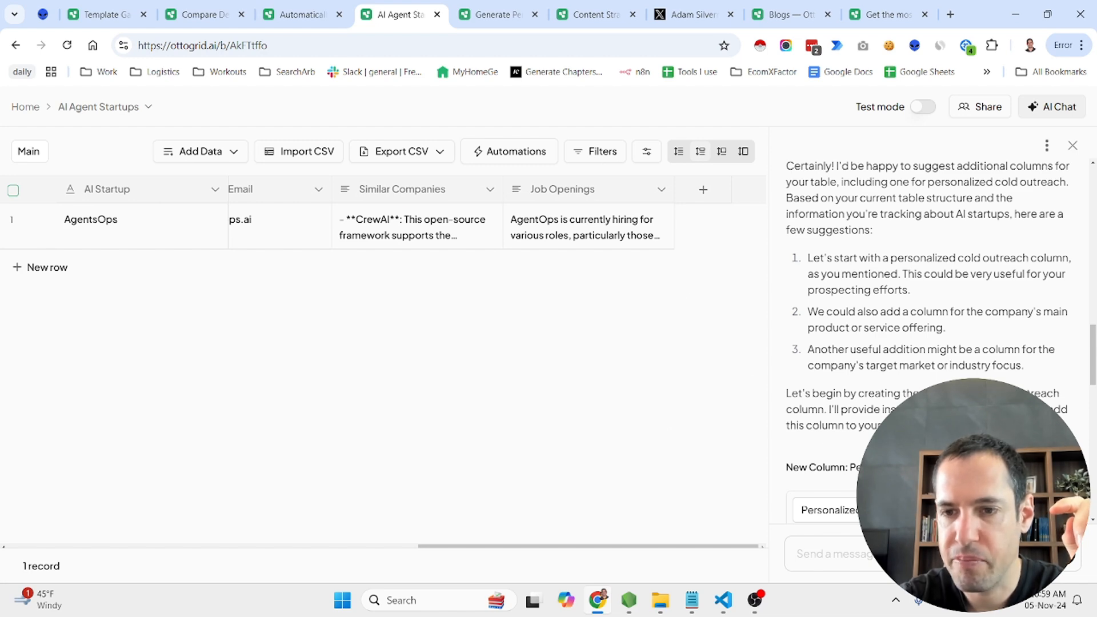
{"action": "scroll", "coordinate": [879, 374], "scroll_direction": "down", "scroll_amount": 3}
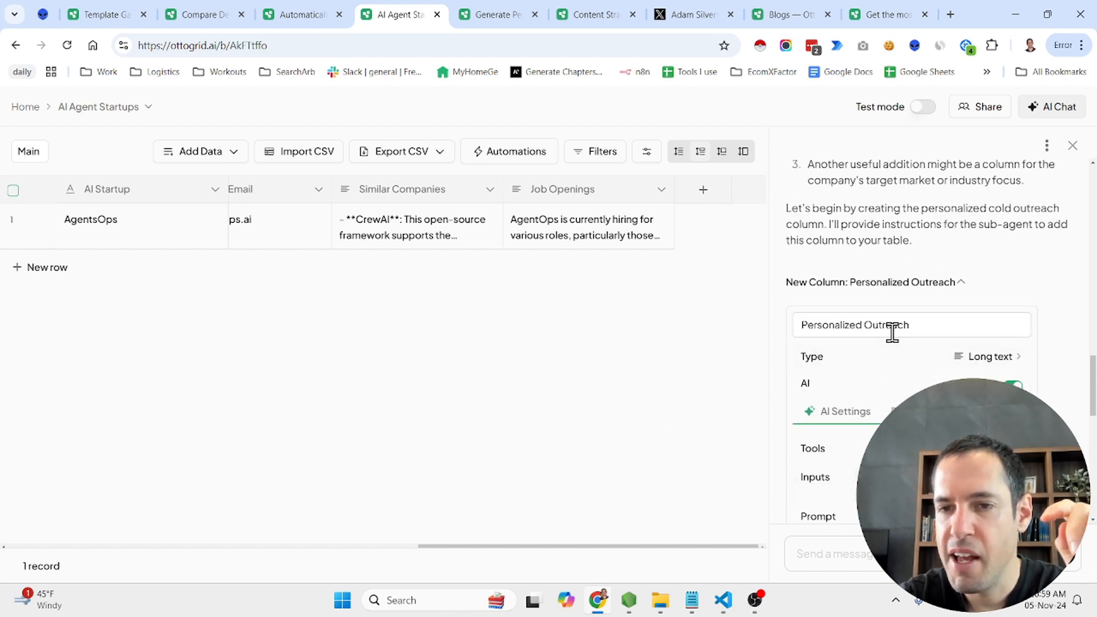
{"action": "scroll", "coordinate": [891, 330], "scroll_direction": "down", "scroll_amount": 1}
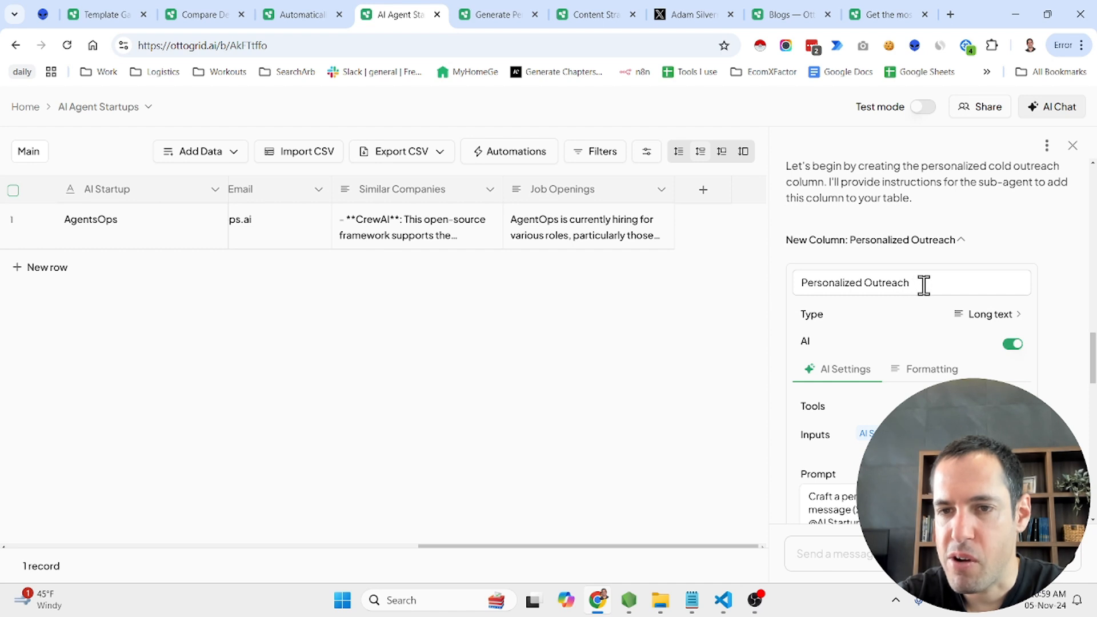
{"action": "scroll", "coordinate": [923, 286], "scroll_direction": "down", "scroll_amount": 2}
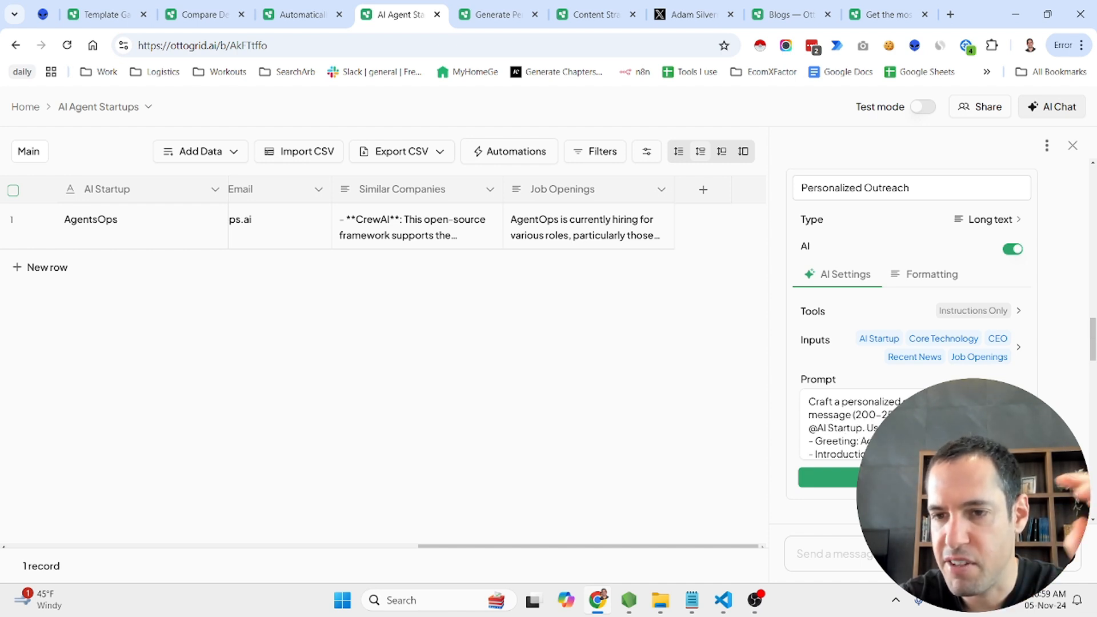
{"action": "scroll", "coordinate": [857, 426], "scroll_direction": "down", "scroll_amount": 2}
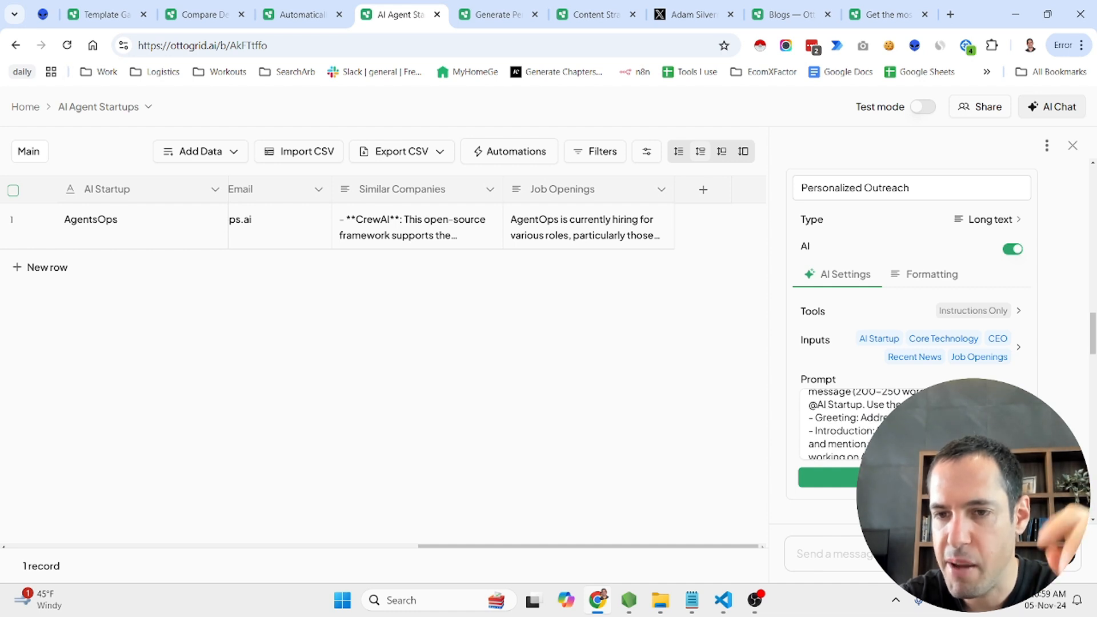
{"action": "scroll", "coordinate": [857, 426], "scroll_direction": "down", "scroll_amount": 3}
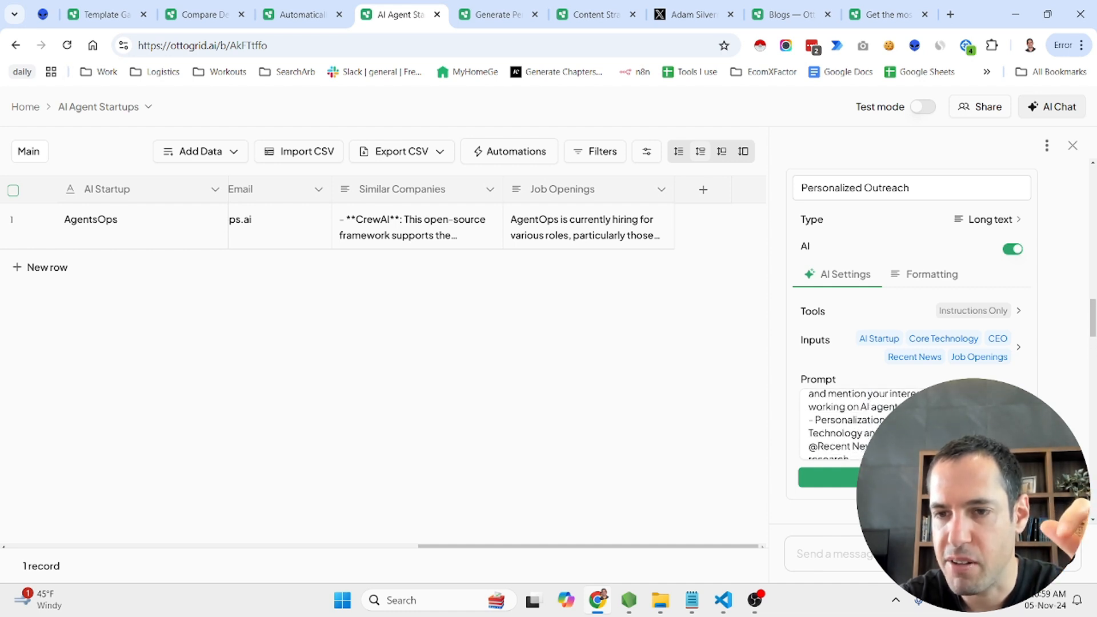
{"action": "scroll", "coordinate": [856, 426], "scroll_direction": "down", "scroll_amount": 1}
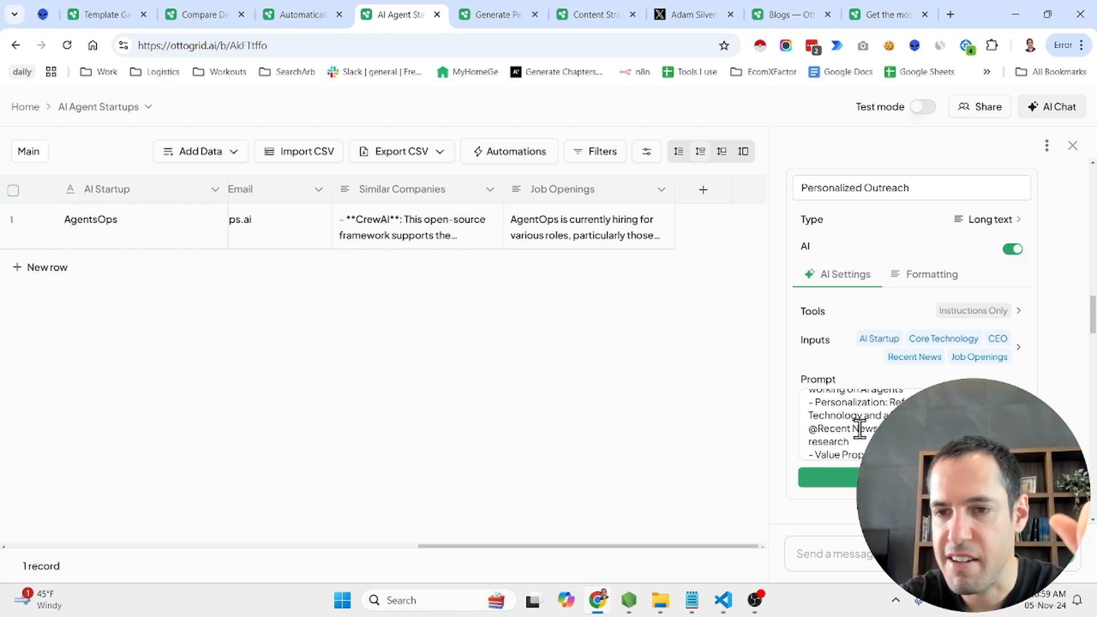
{"action": "scroll", "coordinate": [860, 428], "scroll_direction": "down", "scroll_amount": 1}
{"action": "scroll", "coordinate": [874, 422], "scroll_direction": "down", "scroll_amount": 3}
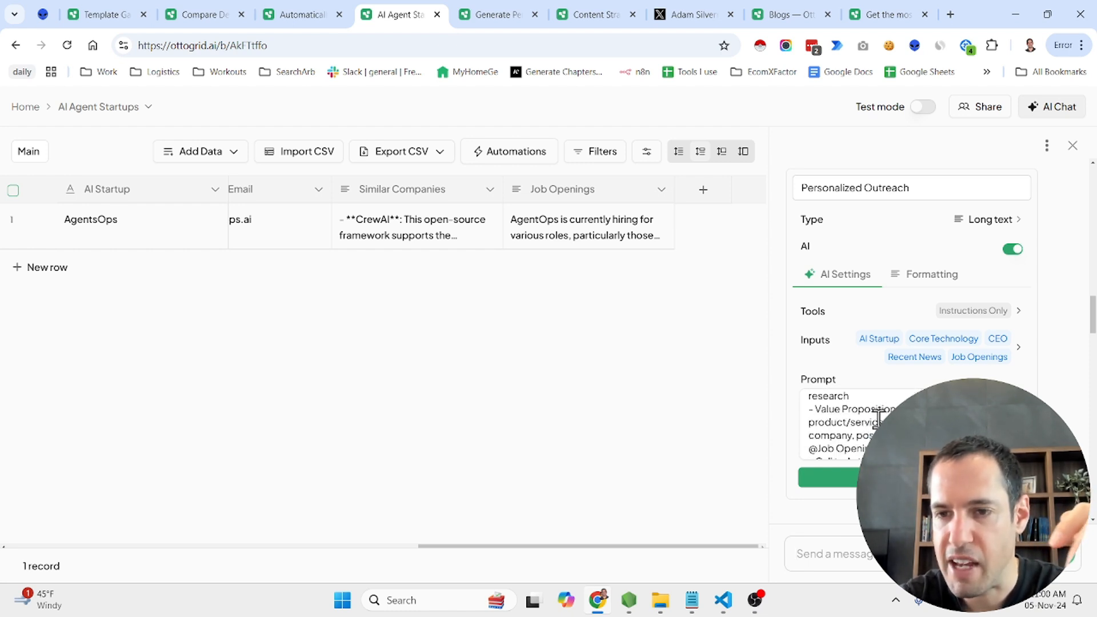
{"action": "scroll", "coordinate": [878, 419], "scroll_direction": "down", "scroll_amount": 1}
{"action": "scroll", "coordinate": [878, 418], "scroll_direction": "down", "scroll_amount": 2}
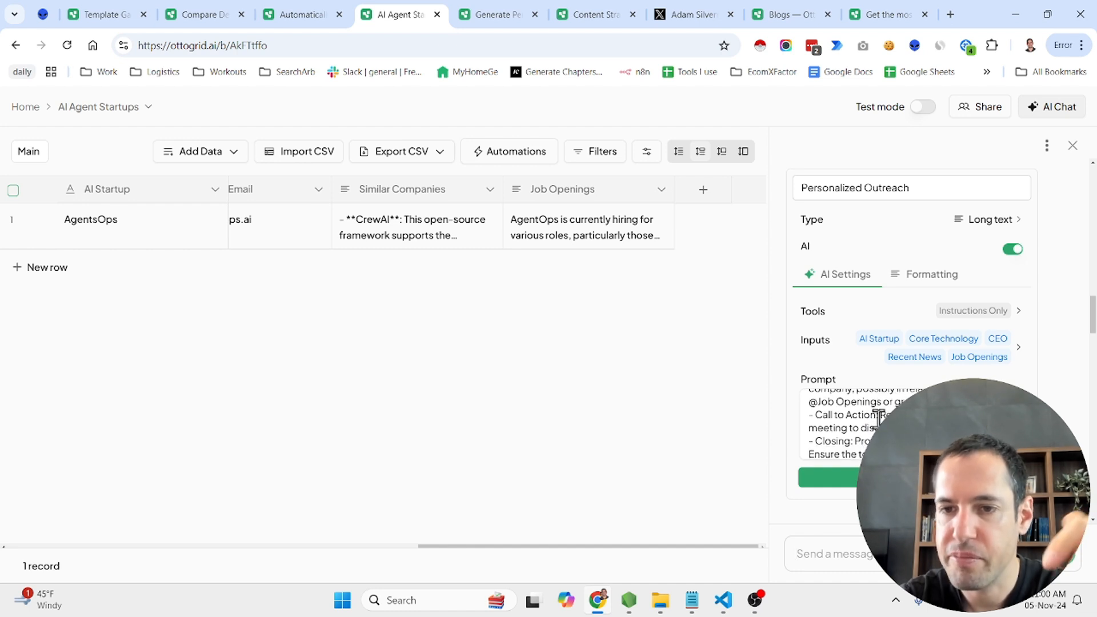
{"action": "scroll", "coordinate": [878, 417], "scroll_direction": "down", "scroll_amount": 3}
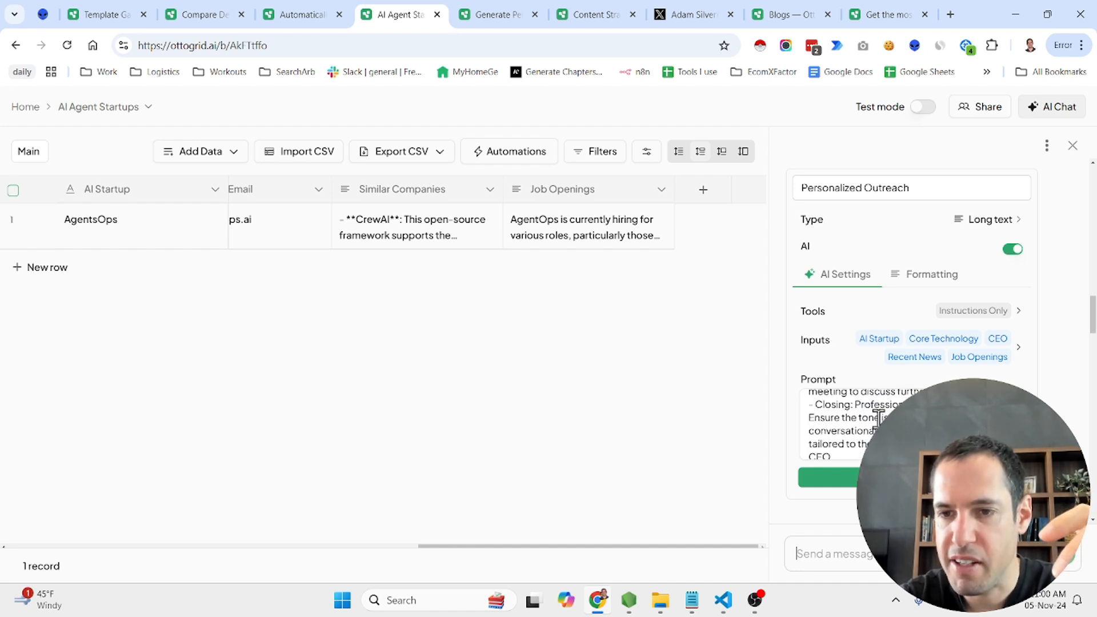
Save the Personalized Outreach column to the table and run its autofill for the AgentsOps row
{"action": "left_click", "coordinate": [897, 477]}
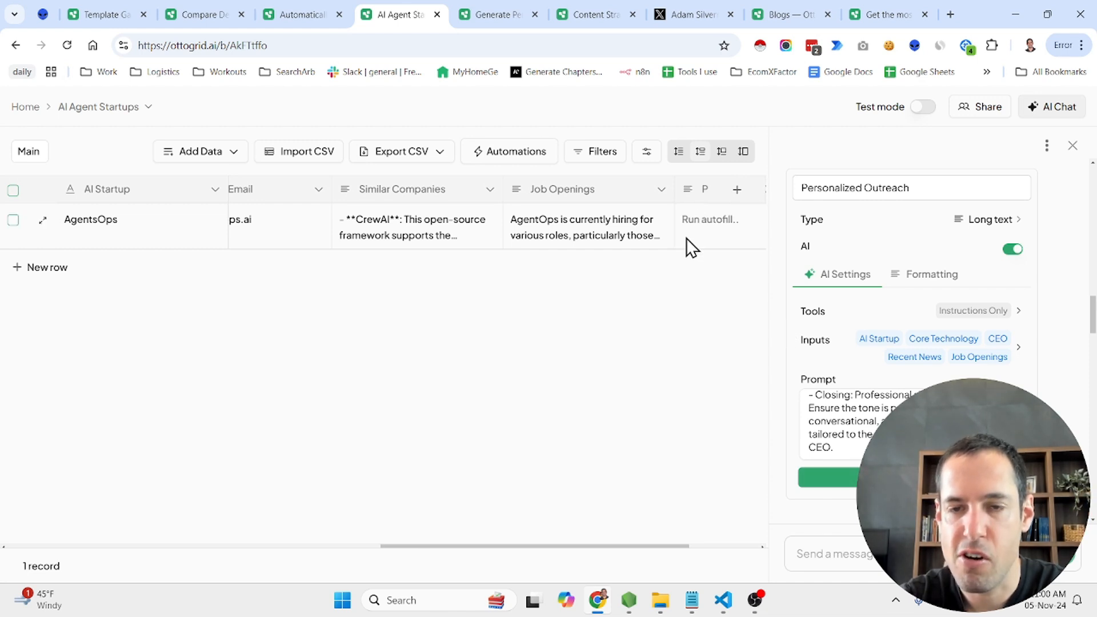
{"action": "left_click", "coordinate": [541, 223]}
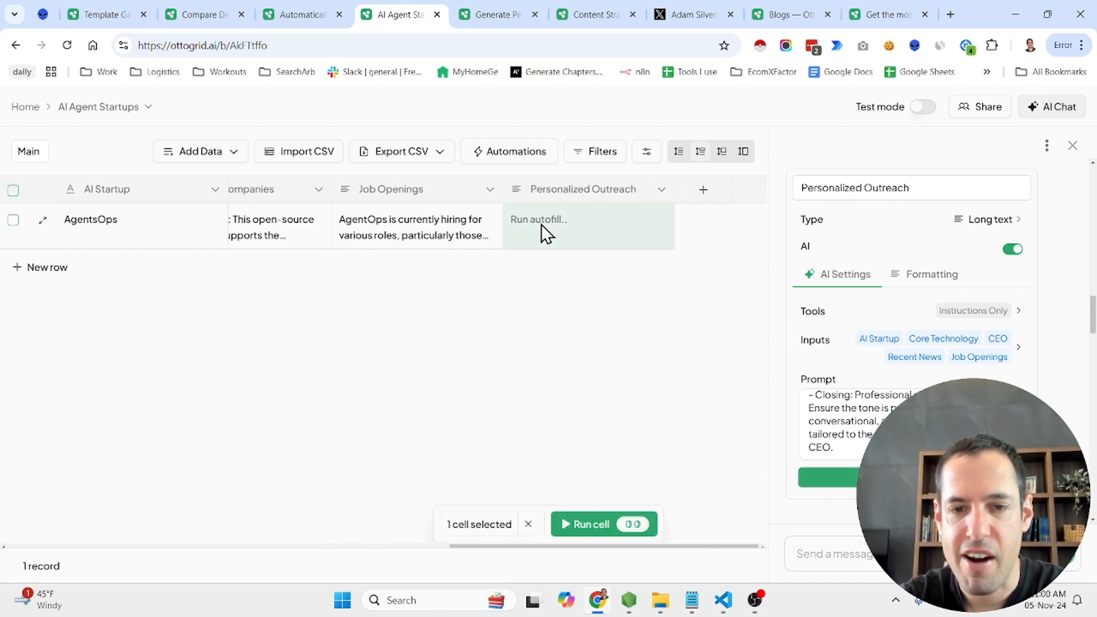
{"action": "left_click", "coordinate": [588, 523]}
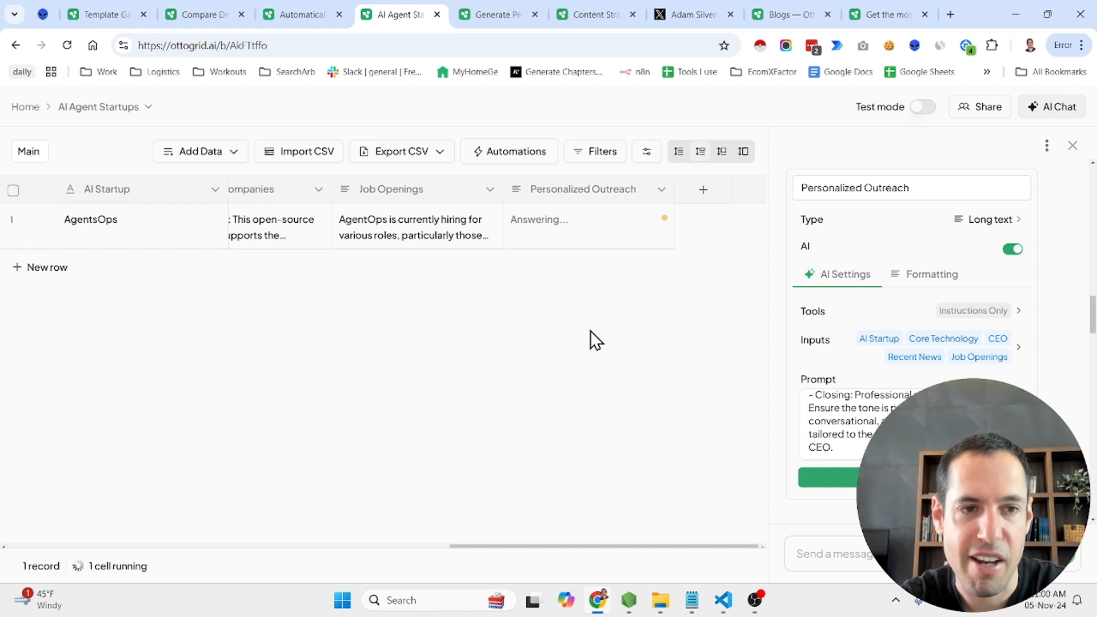
{"action": "scroll", "coordinate": [444, 218], "scroll_direction": "left", "scroll_amount": 6}
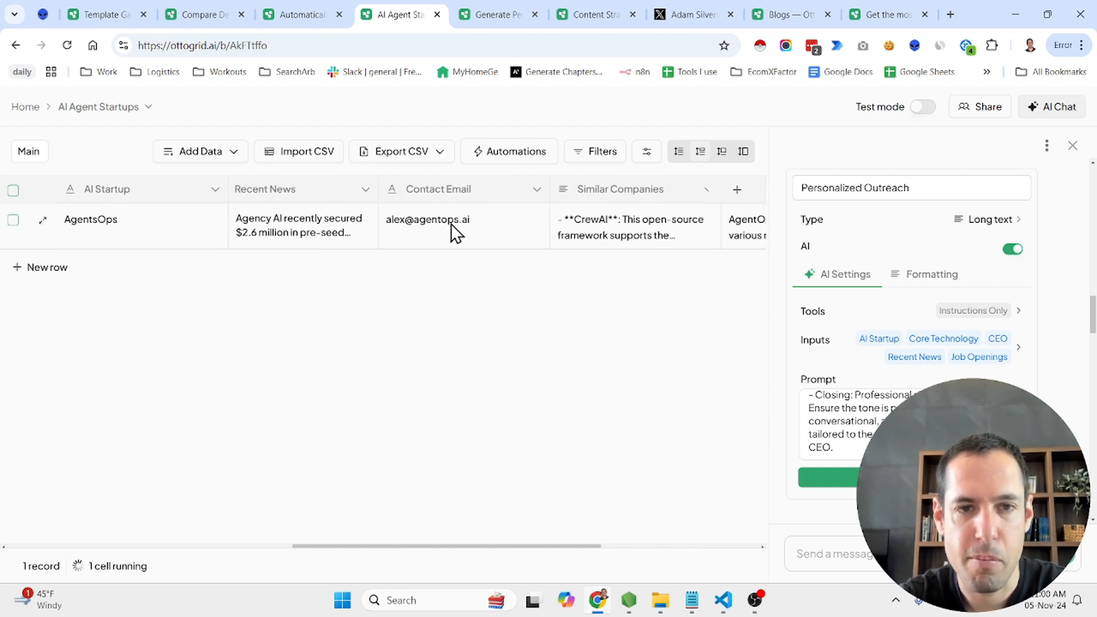
{"action": "scroll", "coordinate": [451, 224], "scroll_direction": "left", "scroll_amount": 2}
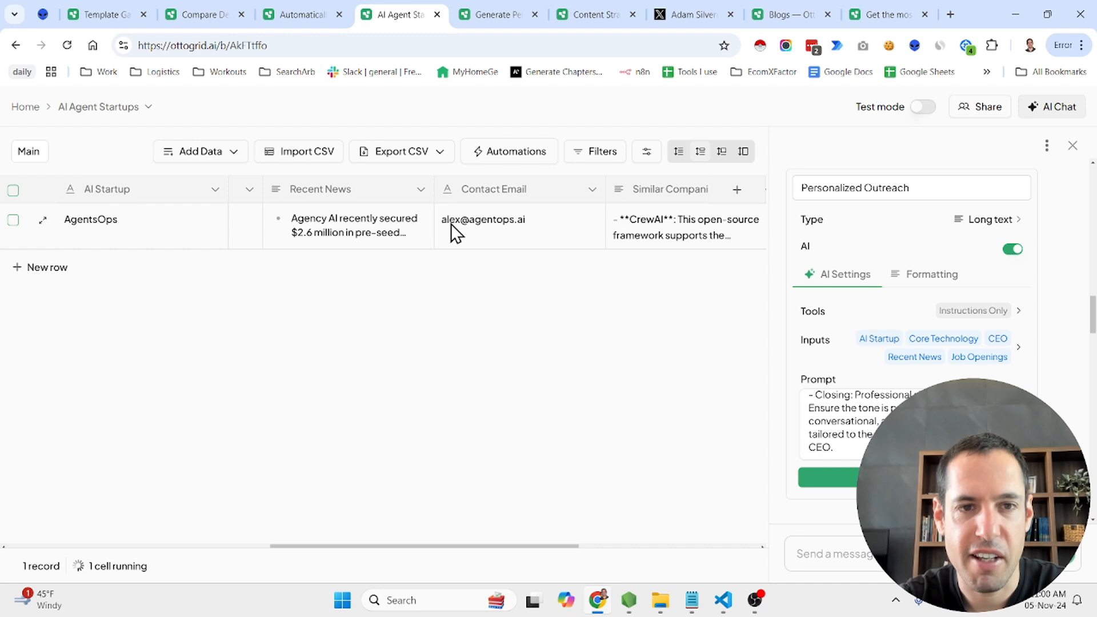
Read the full generated Personalized Outreach message for the AgentsOps row, from greeting to sign-off
{"action": "left_click", "coordinate": [396, 233]}
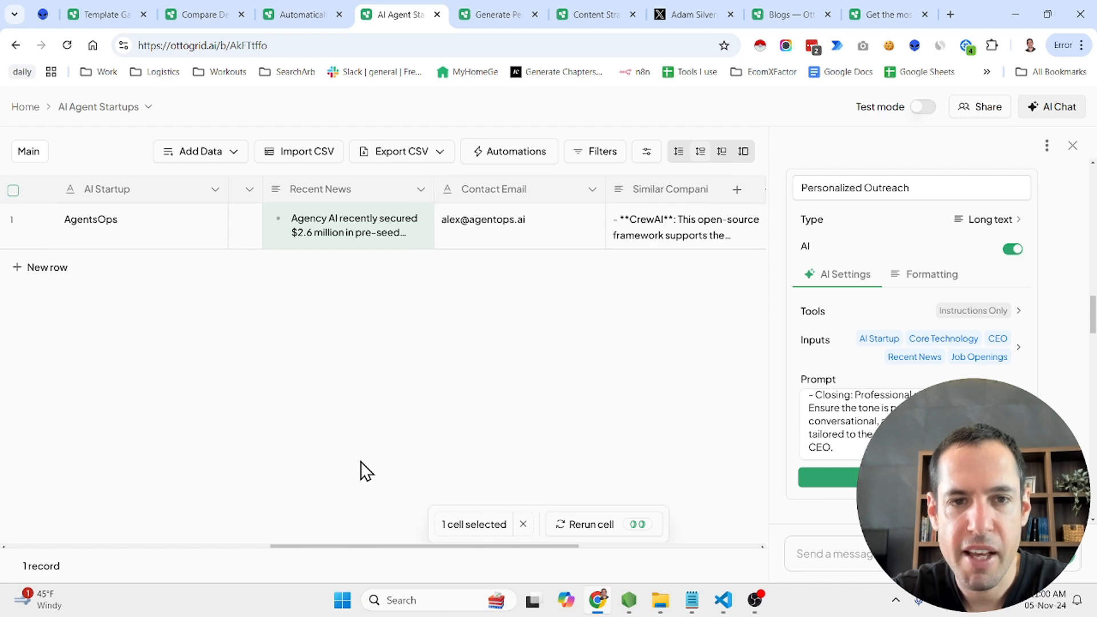
{"action": "scroll", "coordinate": [414, 408], "scroll_direction": "right", "scroll_amount": 5}
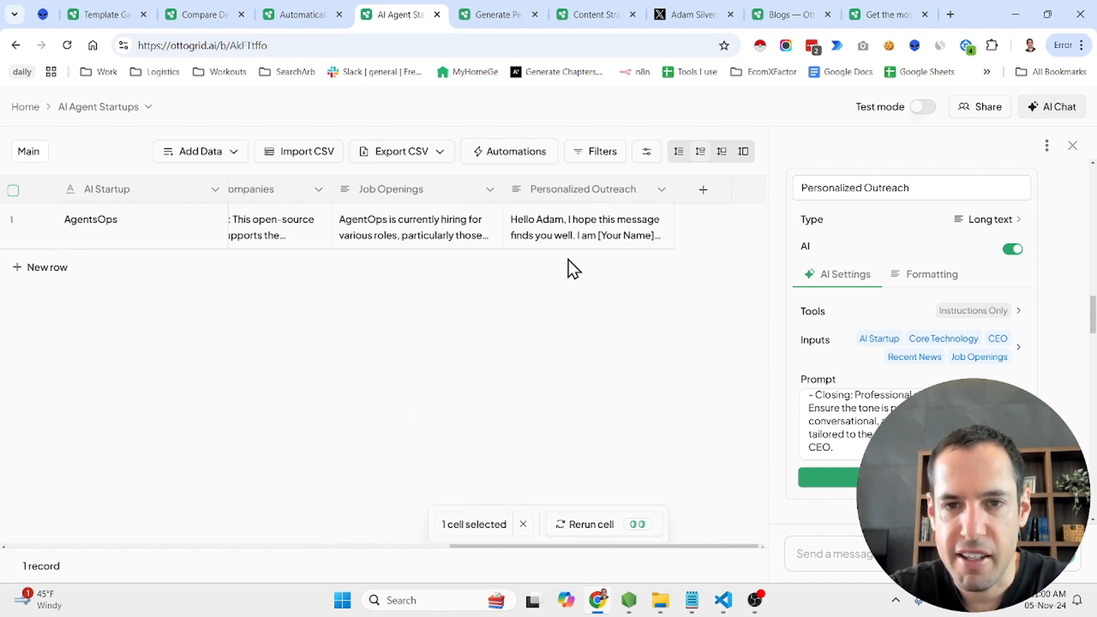
{"action": "left_click", "coordinate": [583, 246]}
{"action": "scroll", "coordinate": [394, 266], "scroll_direction": "up", "scroll_amount": 5}
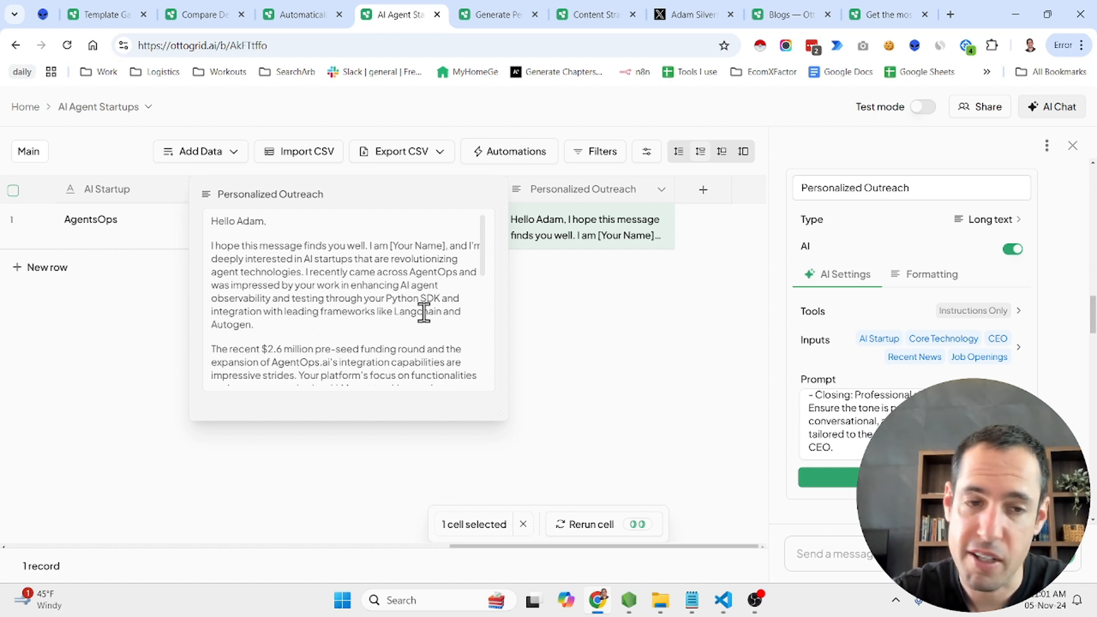
{"action": "scroll", "coordinate": [424, 311], "scroll_direction": "down", "scroll_amount": 3}
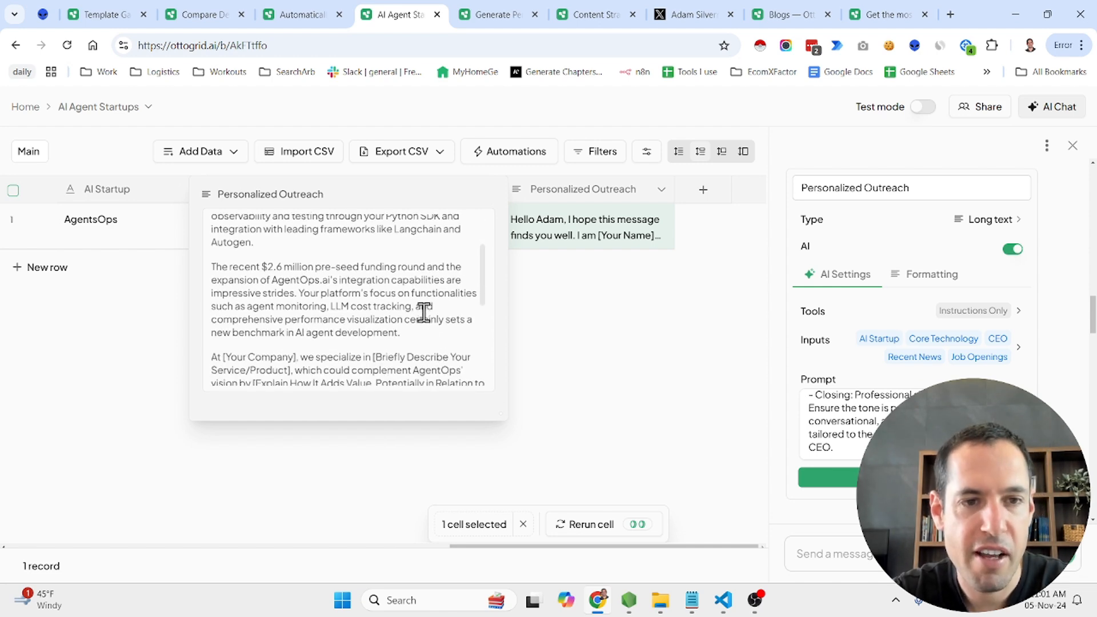
{"action": "scroll", "coordinate": [335, 285], "scroll_direction": "up", "scroll_amount": 3}
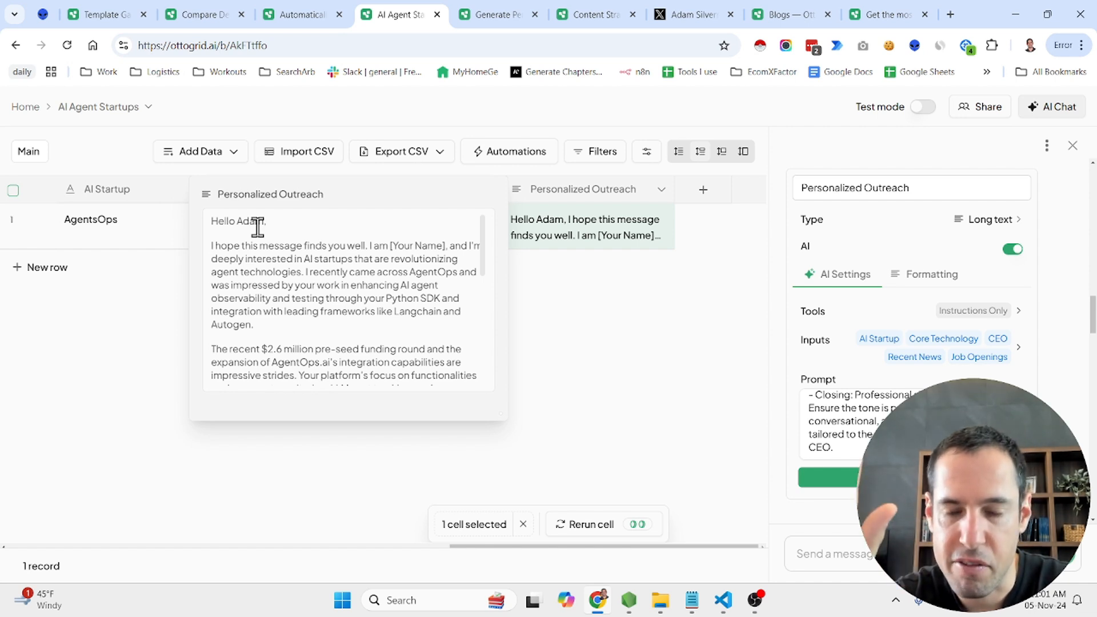
{"action": "scroll", "coordinate": [258, 227], "scroll_direction": "down", "scroll_amount": 1}
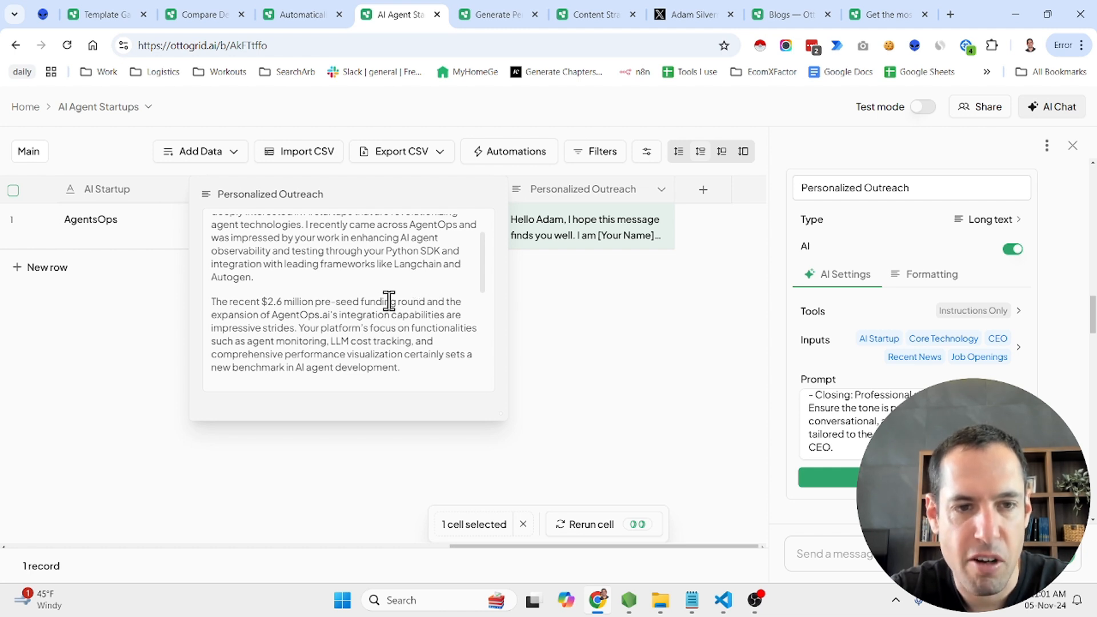
{"action": "scroll", "coordinate": [382, 296], "scroll_direction": "down", "scroll_amount": 3}
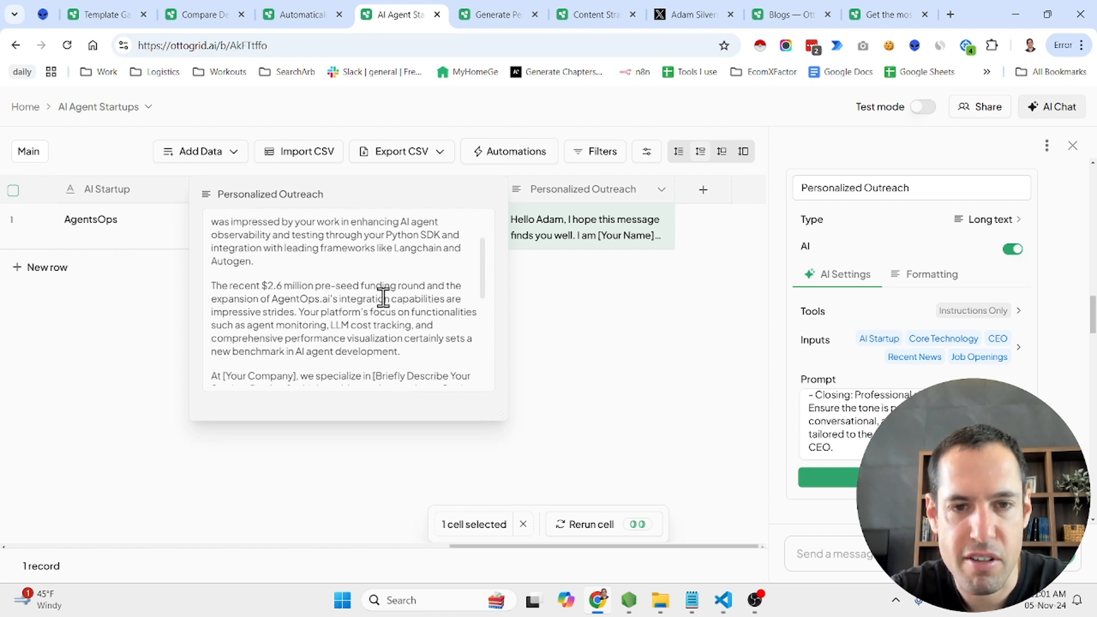
{"action": "scroll", "coordinate": [328, 304], "scroll_direction": "down", "scroll_amount": 6}
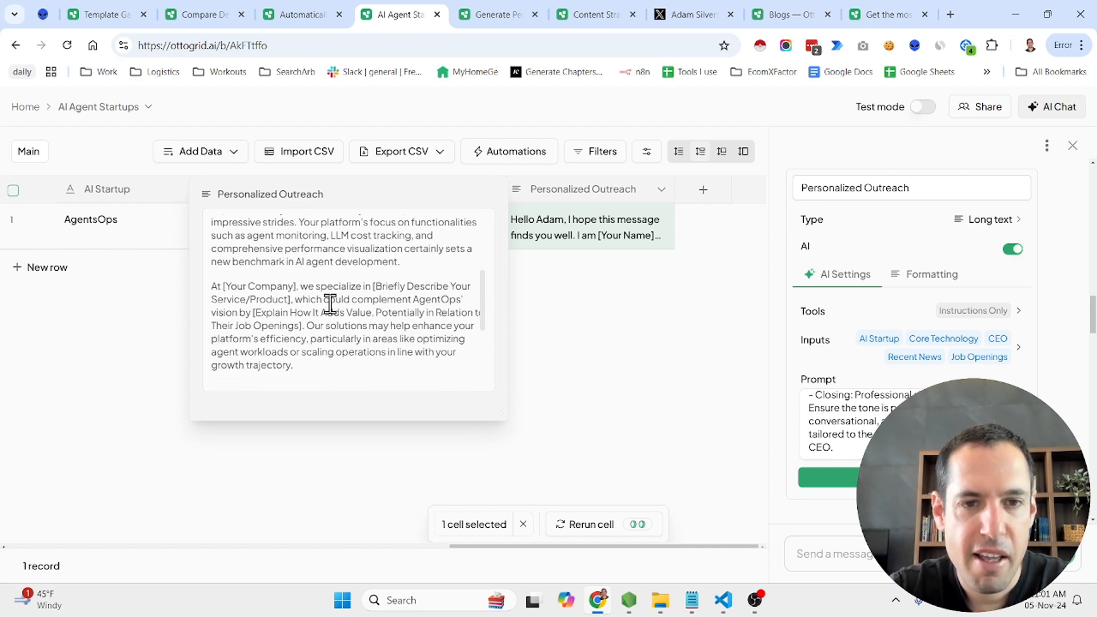
{"action": "scroll", "coordinate": [324, 307], "scroll_direction": "down", "scroll_amount": 1}
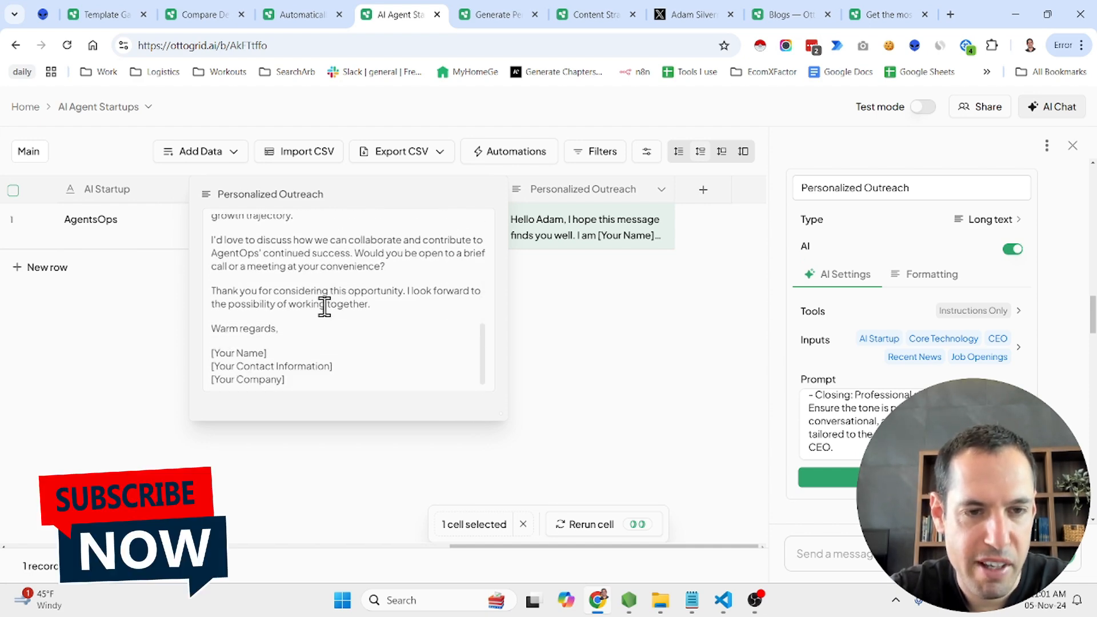
Review the AgentsOps row's columns and read the full list of companies in its Similar Companies cell
{"action": "scroll", "coordinate": [571, 395], "scroll_direction": "left", "scroll_amount": 3}
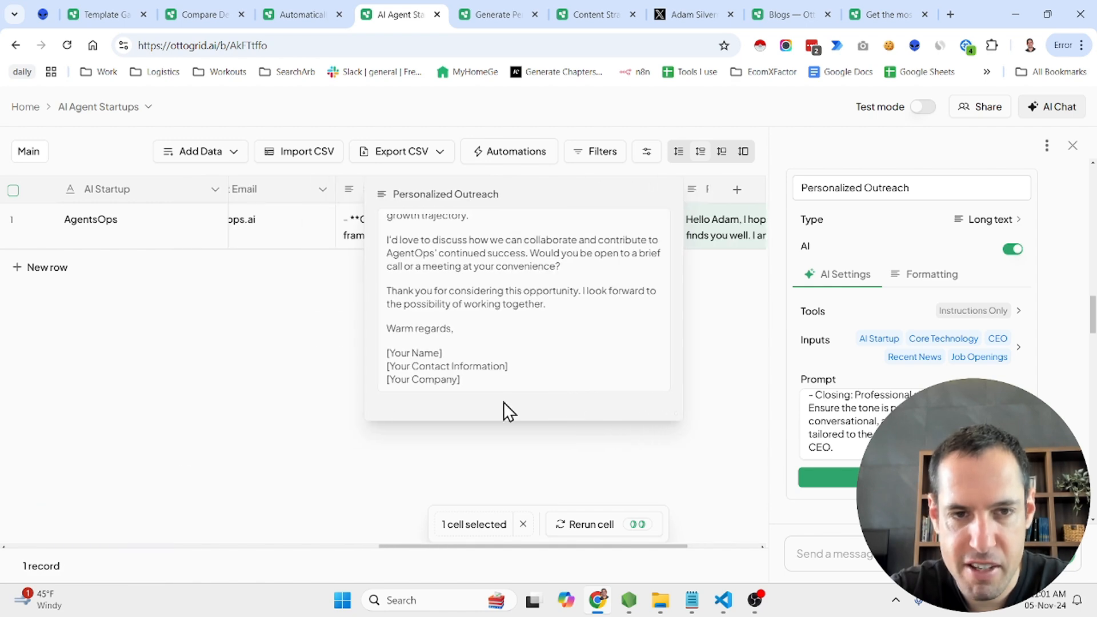
{"action": "scroll", "coordinate": [304, 381], "scroll_direction": "left", "scroll_amount": 15}
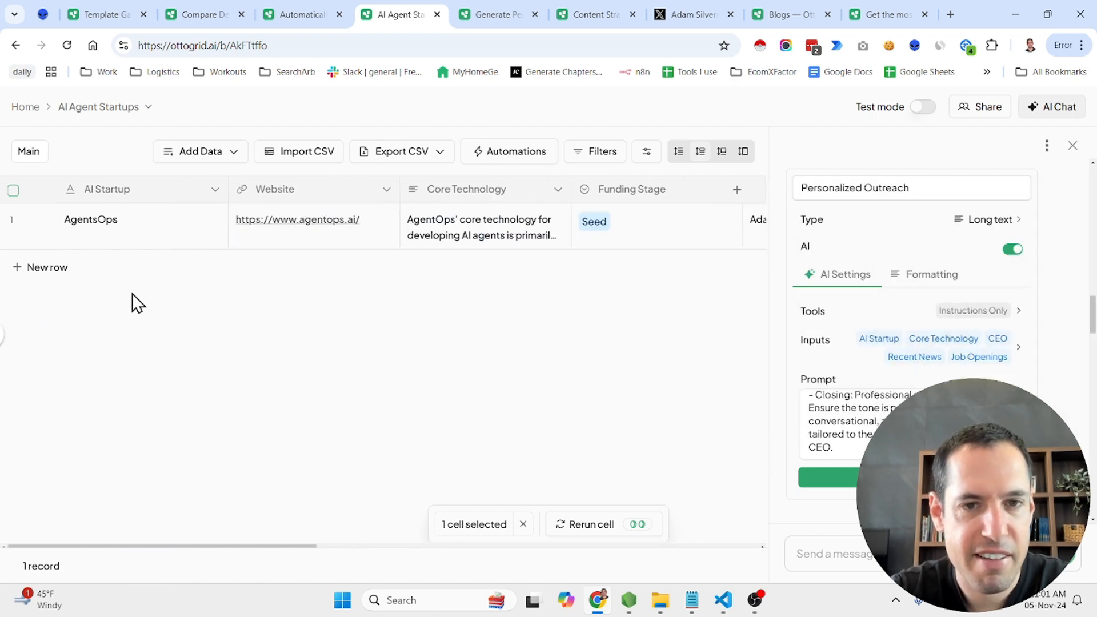
{"action": "scroll", "coordinate": [492, 297], "scroll_direction": "right", "scroll_amount": 10}
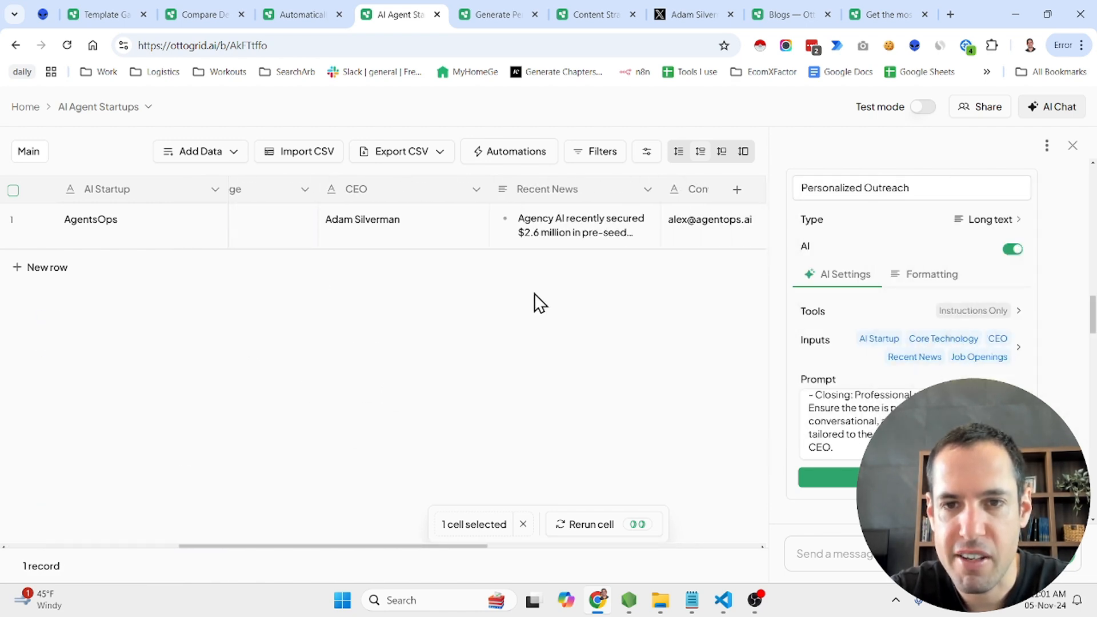
{"action": "scroll", "coordinate": [598, 282], "scroll_direction": "right", "scroll_amount": 3}
{"action": "left_click", "coordinate": [588, 236]}
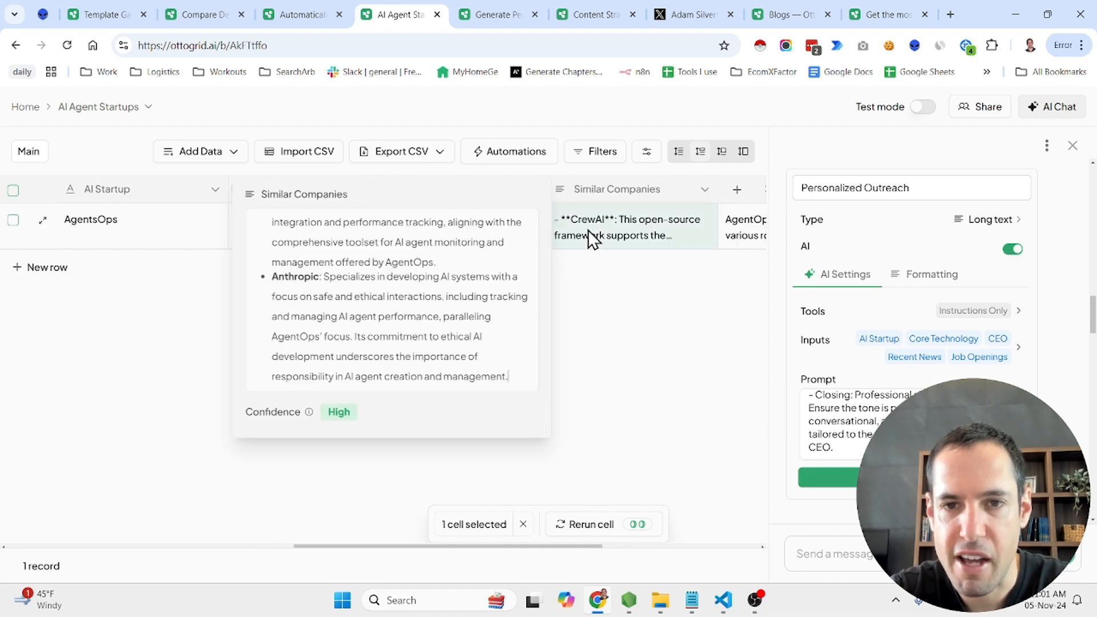
{"action": "scroll", "coordinate": [407, 279], "scroll_direction": "up", "scroll_amount": 5}
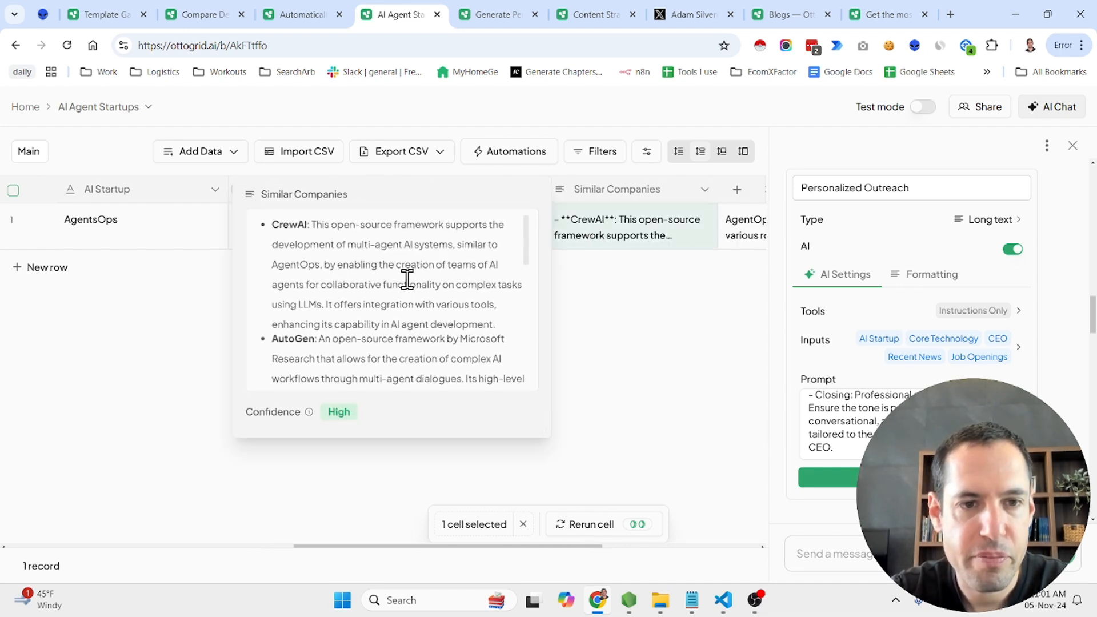
{"action": "scroll", "coordinate": [321, 303], "scroll_direction": "down", "scroll_amount": 5}
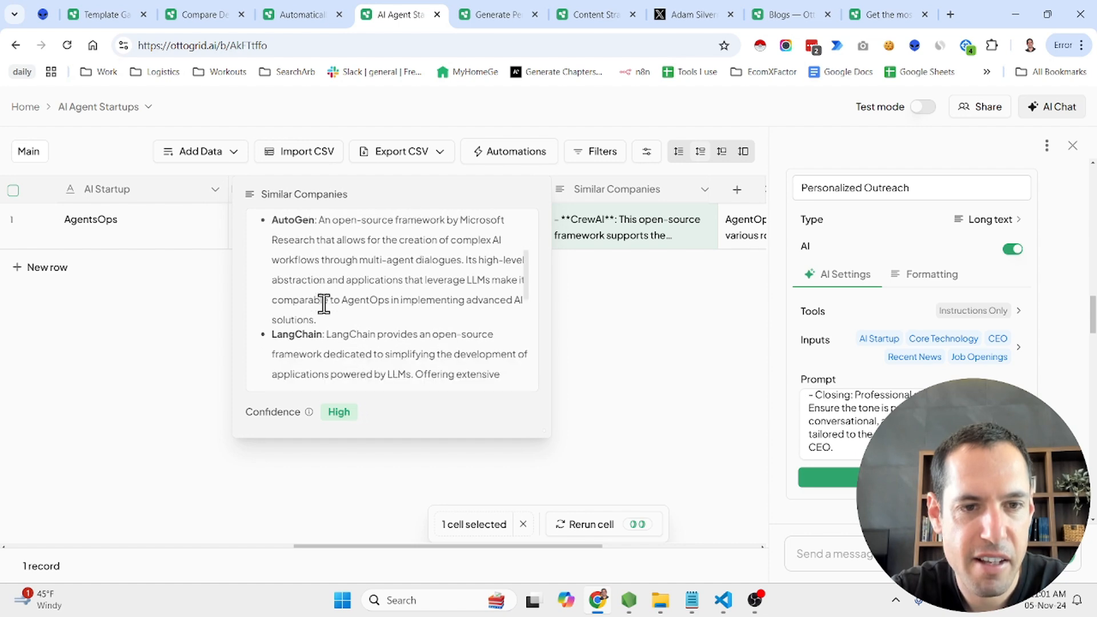
{"action": "scroll", "coordinate": [324, 304], "scroll_direction": "down", "scroll_amount": 3}
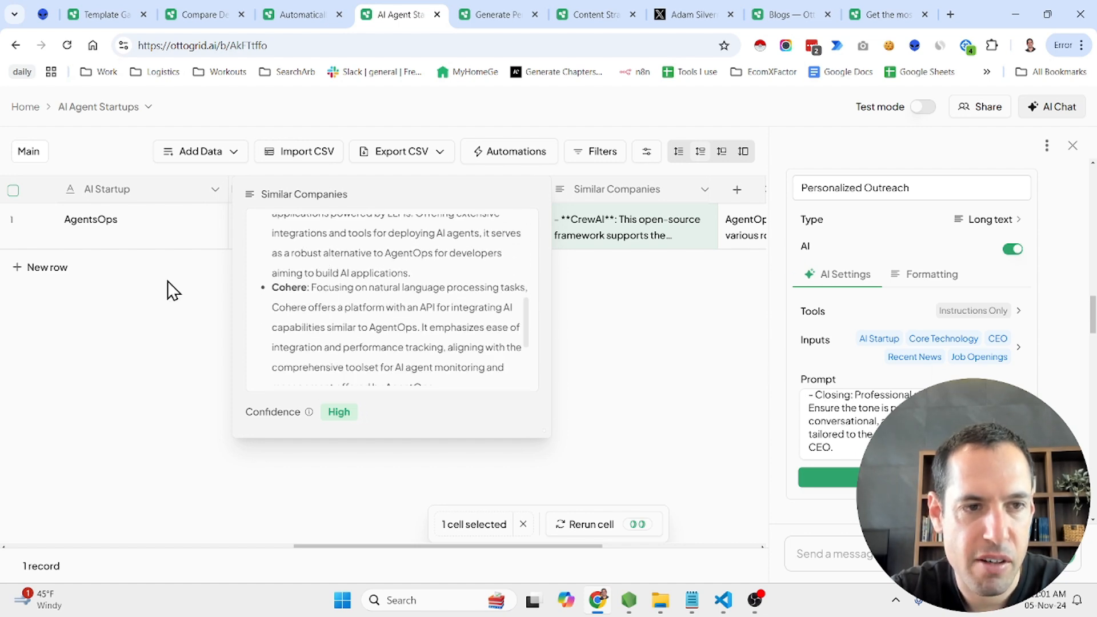
{"action": "scroll", "coordinate": [319, 294], "scroll_direction": "down", "scroll_amount": 3}
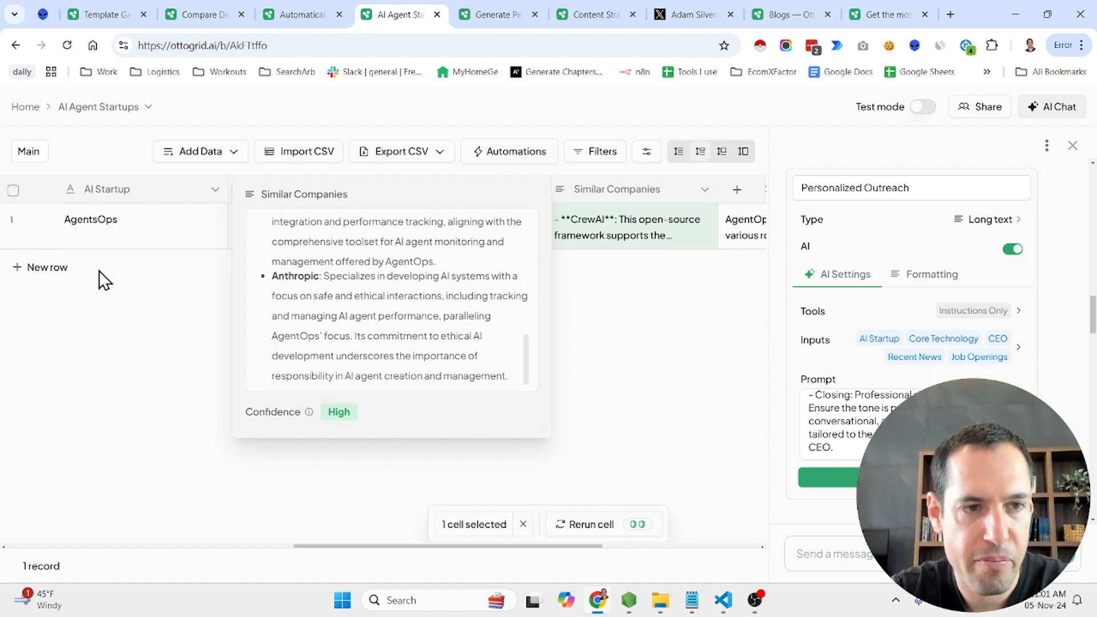
Add a new row for the AI startup CrewAI so its columns start autofilling
{"action": "left_click", "coordinate": [60, 269]}
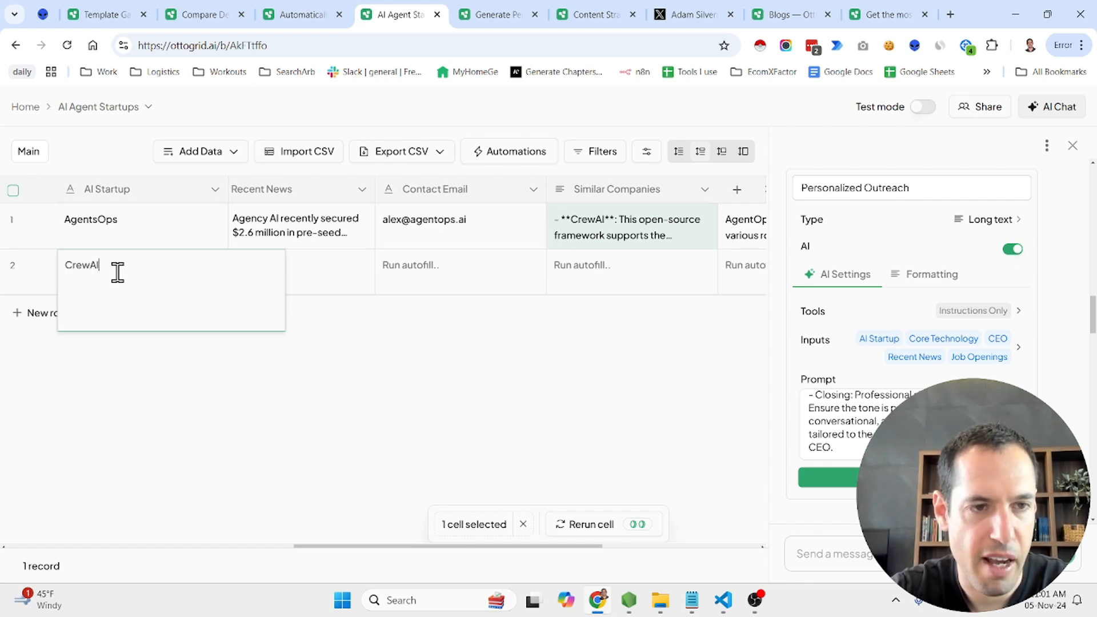
{"action": "left_click", "coordinate": [184, 409]}
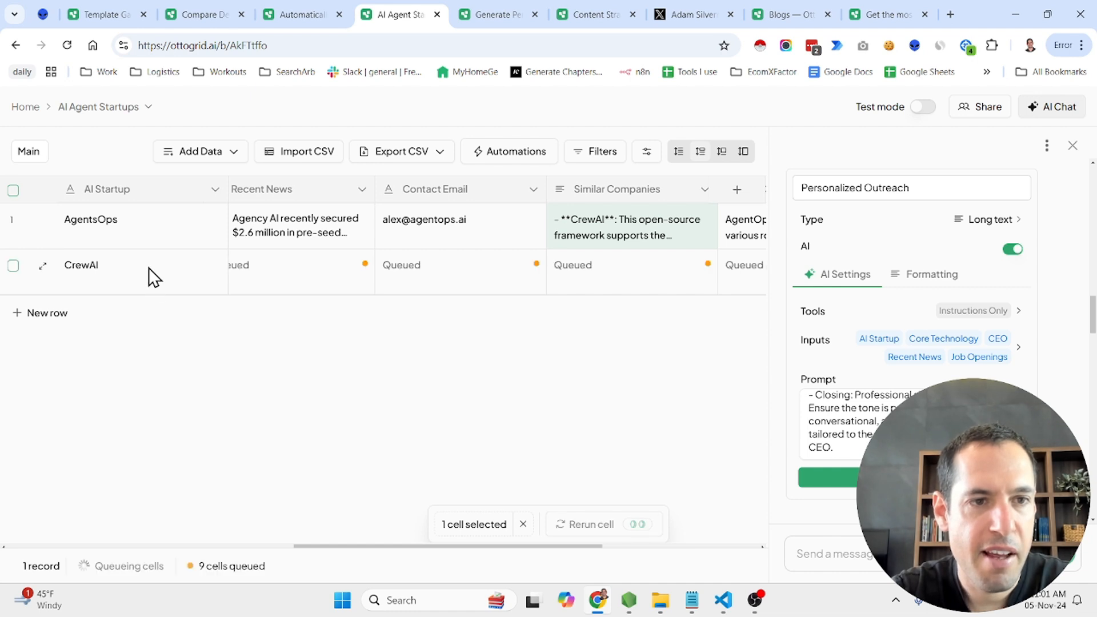
{"action": "scroll", "coordinate": [148, 267], "scroll_direction": "left", "scroll_amount": 8}
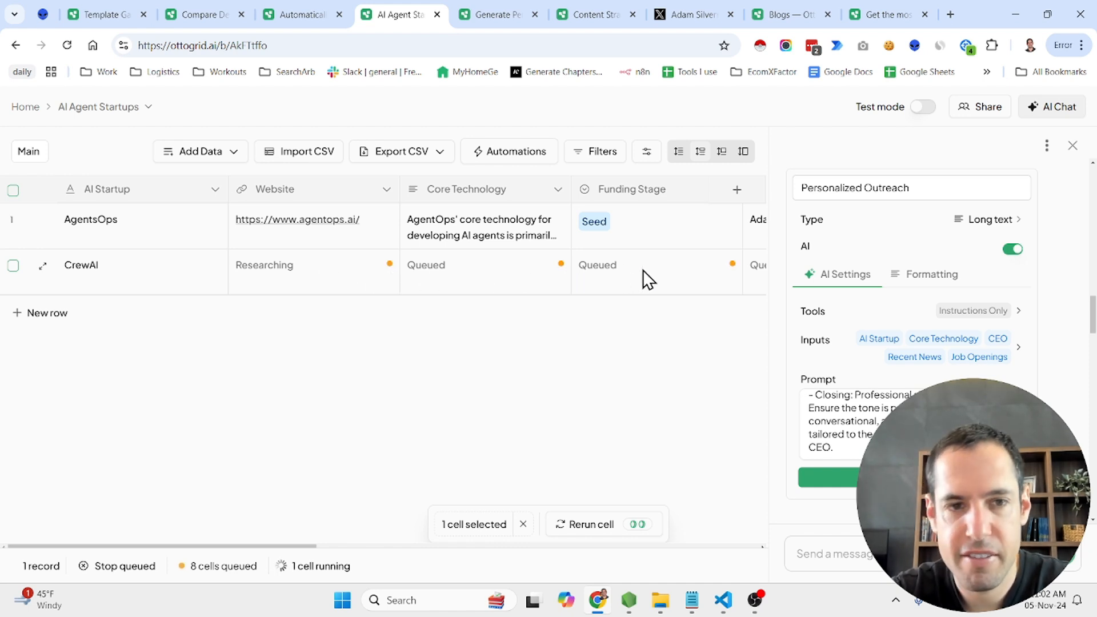
Add a new row for the AI startup LangChain below CrewAI
{"action": "left_click", "coordinate": [59, 315]}
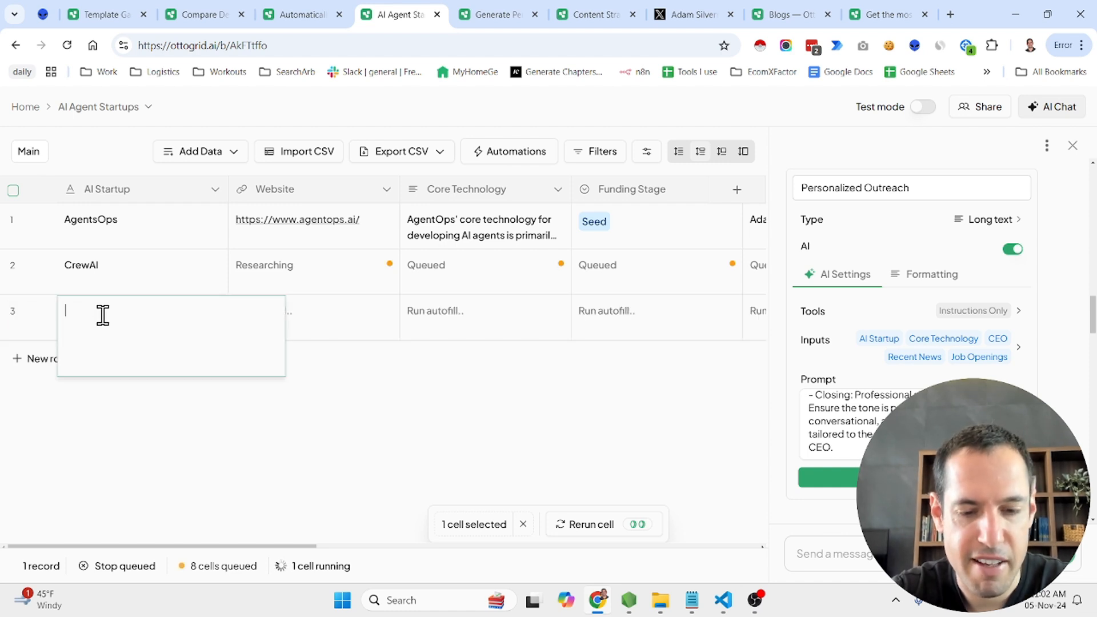
{"action": "type", "text": "LangChain"}
{"action": "key", "text": "Return"}
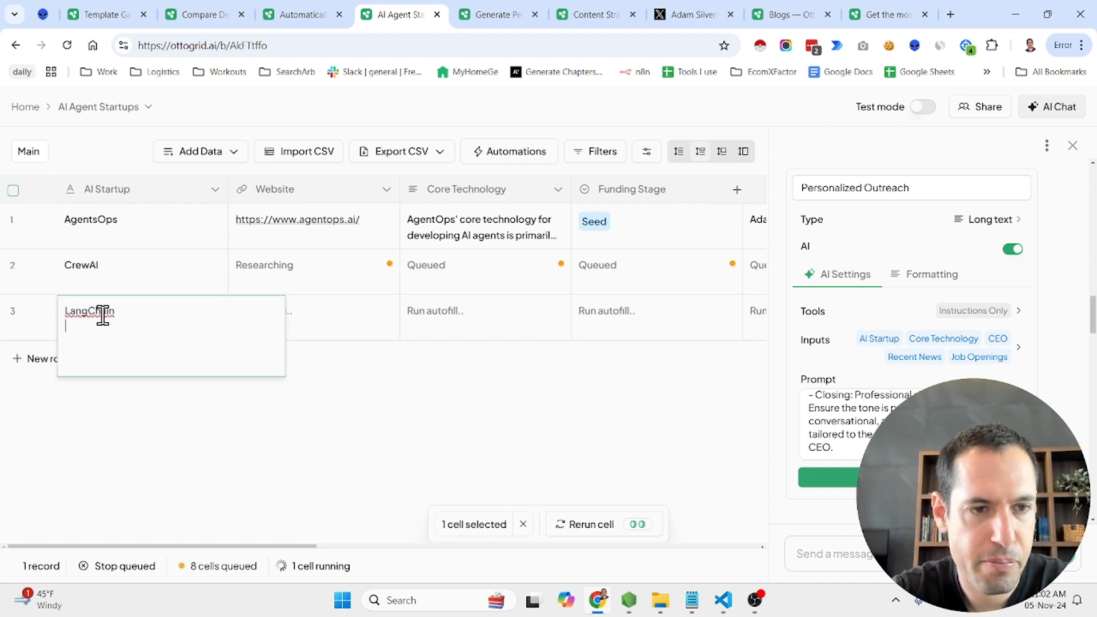
{"action": "key", "text": "BackSpace"}
{"action": "right_click", "coordinate": [83, 416]}
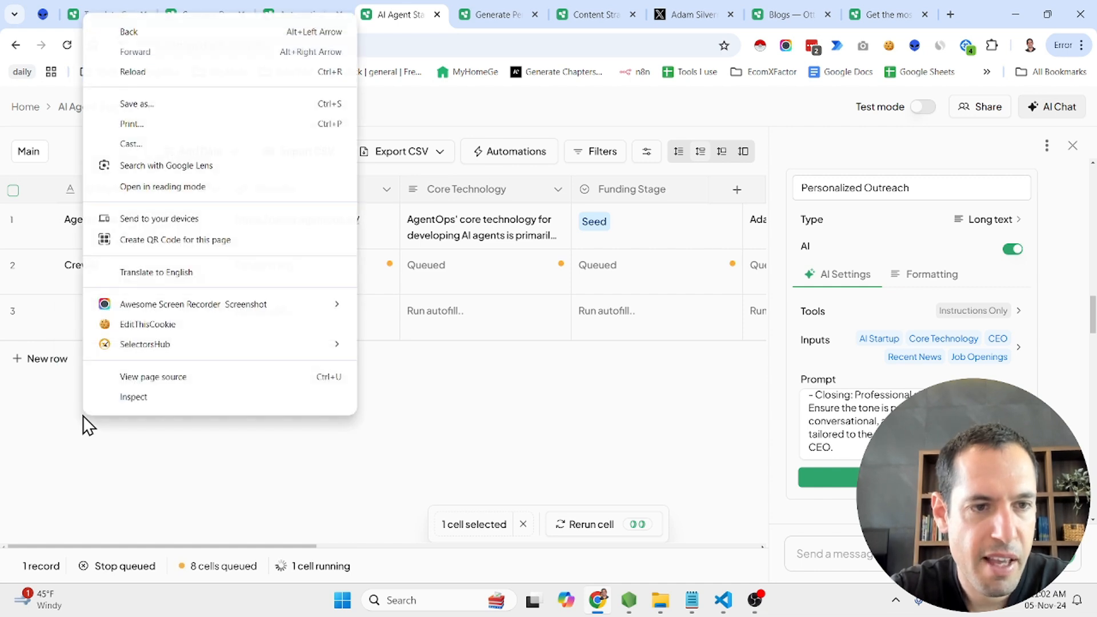
{"action": "left_click", "coordinate": [2, 388]}
Add a new row with Autogen as the AI startup below LangChain
{"action": "left_click", "coordinate": [60, 361]}
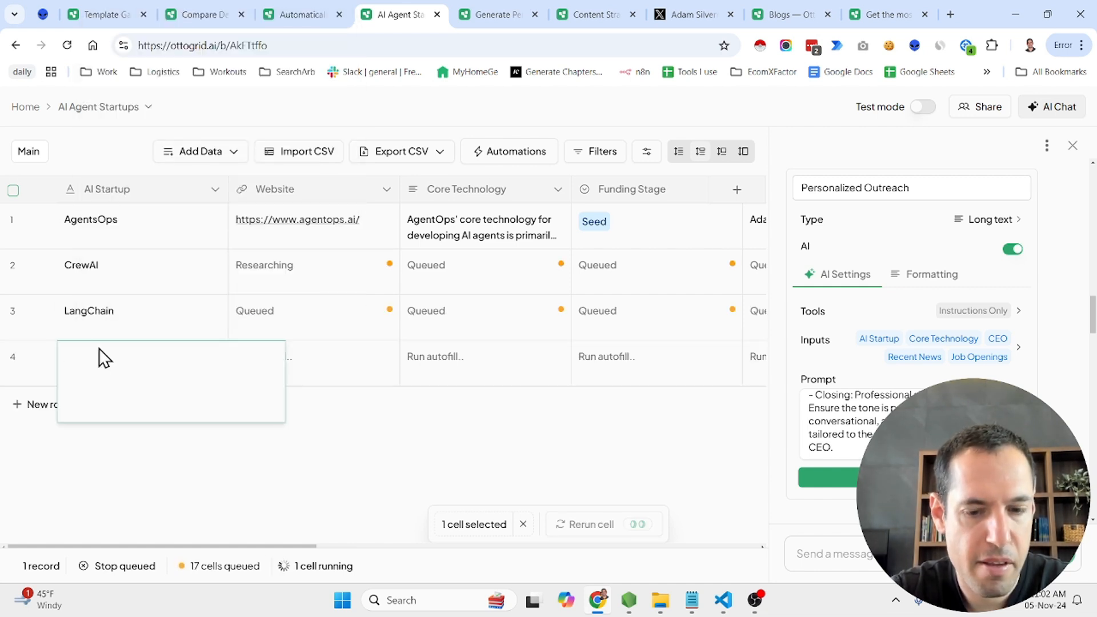
{"action": "type", "text": "Rel"}
{"action": "key", "text": "BackSpace"}
{"action": "key", "text": "BackSpace"}
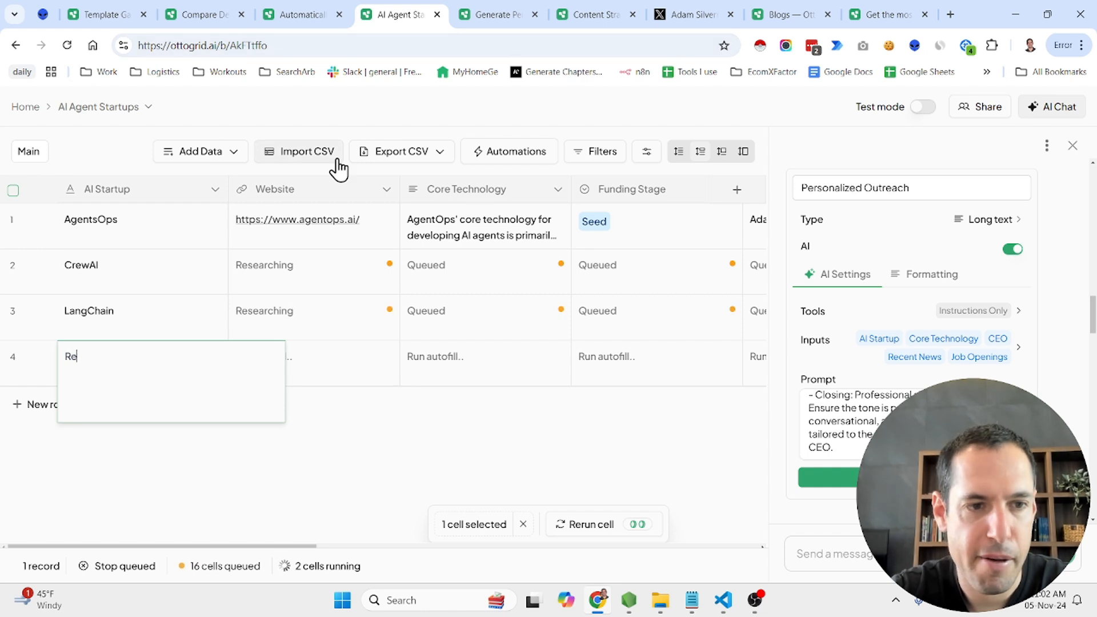
{"action": "type", "text": "utog"}
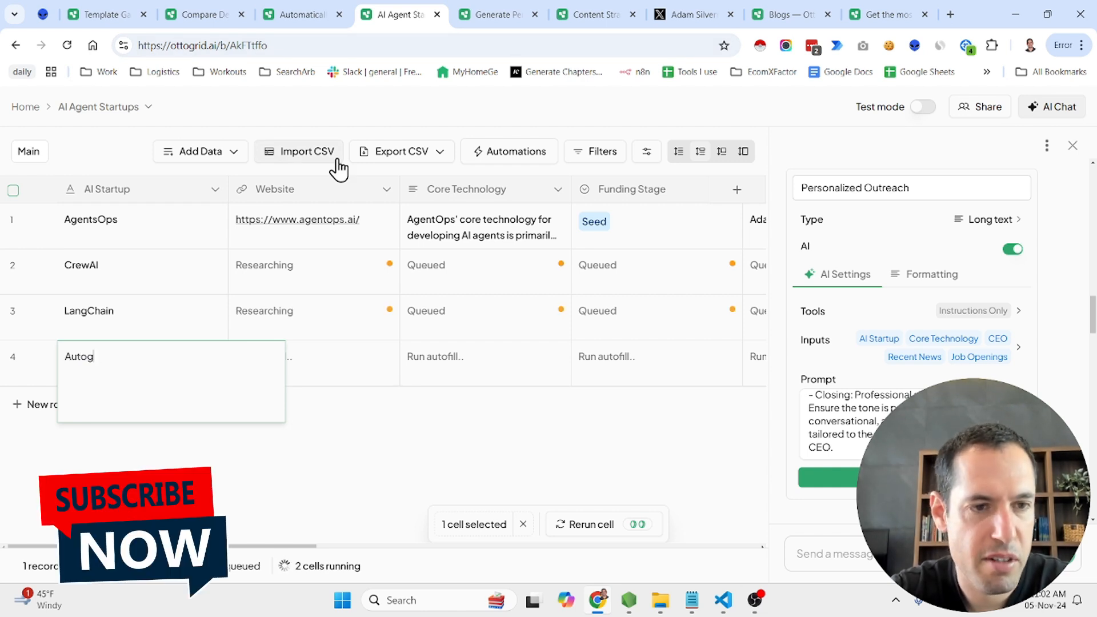
{"action": "type", "text": "en"}
{"action": "left_click", "coordinate": [146, 457]}
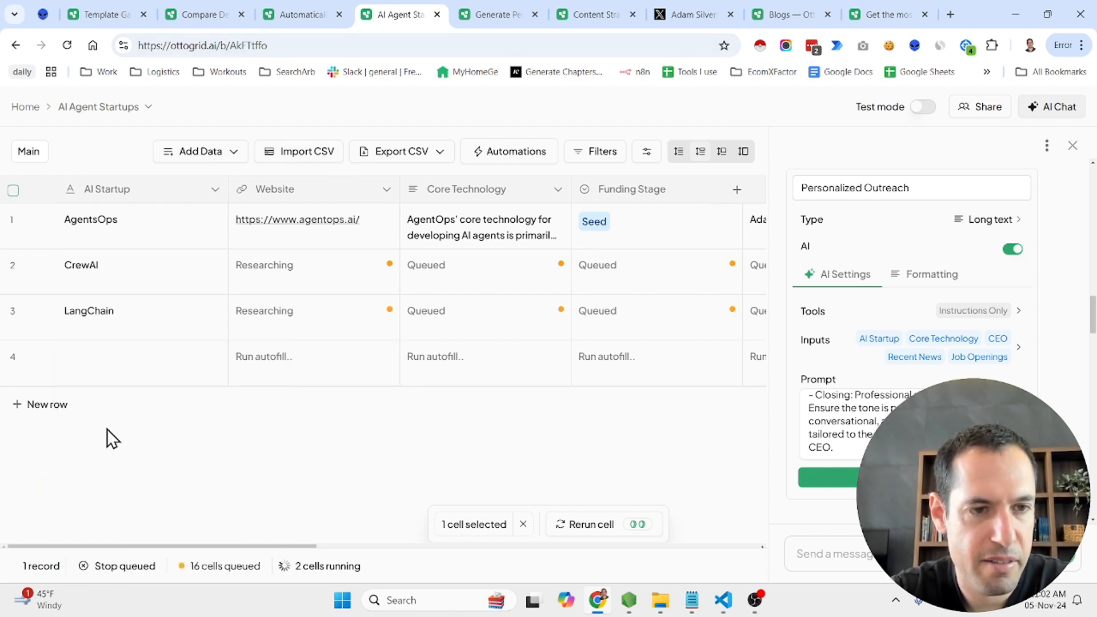
Add a new row with N8n as the AI startup below Autogen
{"action": "left_click", "coordinate": [50, 406]}
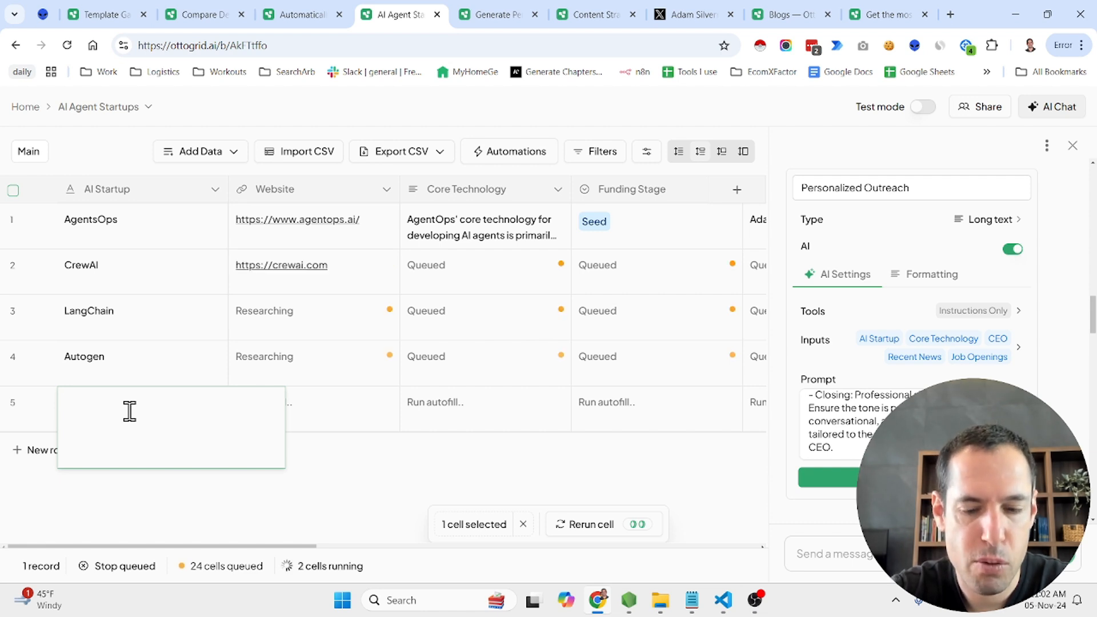
{"action": "type", "text": "8n"}
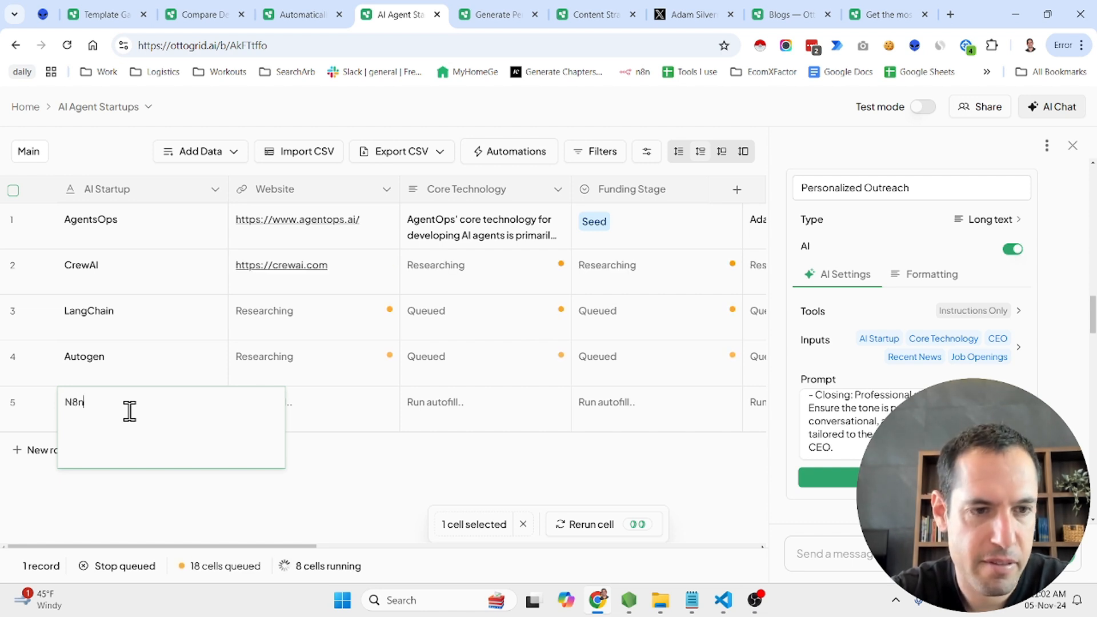
{"action": "key", "text": "Return"}
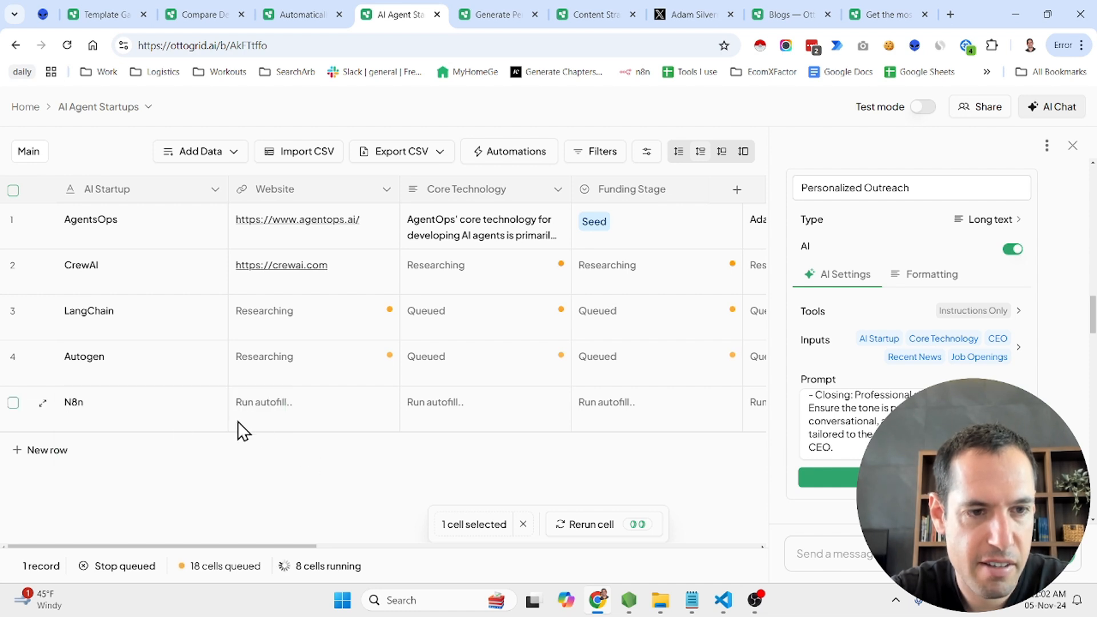
Add a new row with Make.com as the AI startup below N8n
{"action": "left_click", "coordinate": [45, 450]}
{"action": "double_click", "coordinate": [109, 450]}
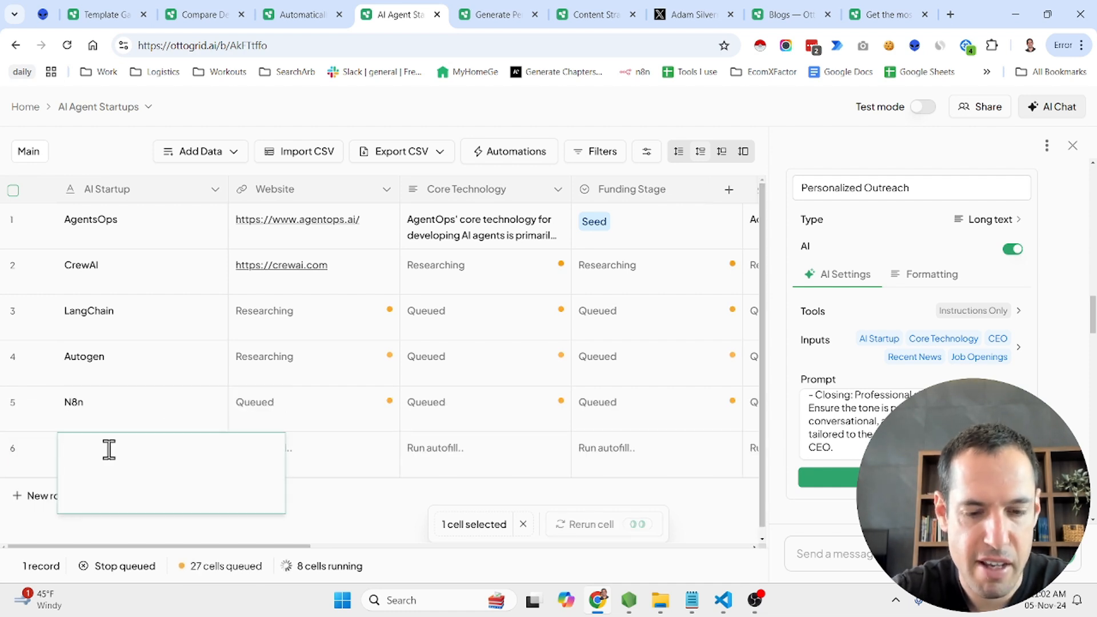
{"action": "type", "text": "Make.com"}
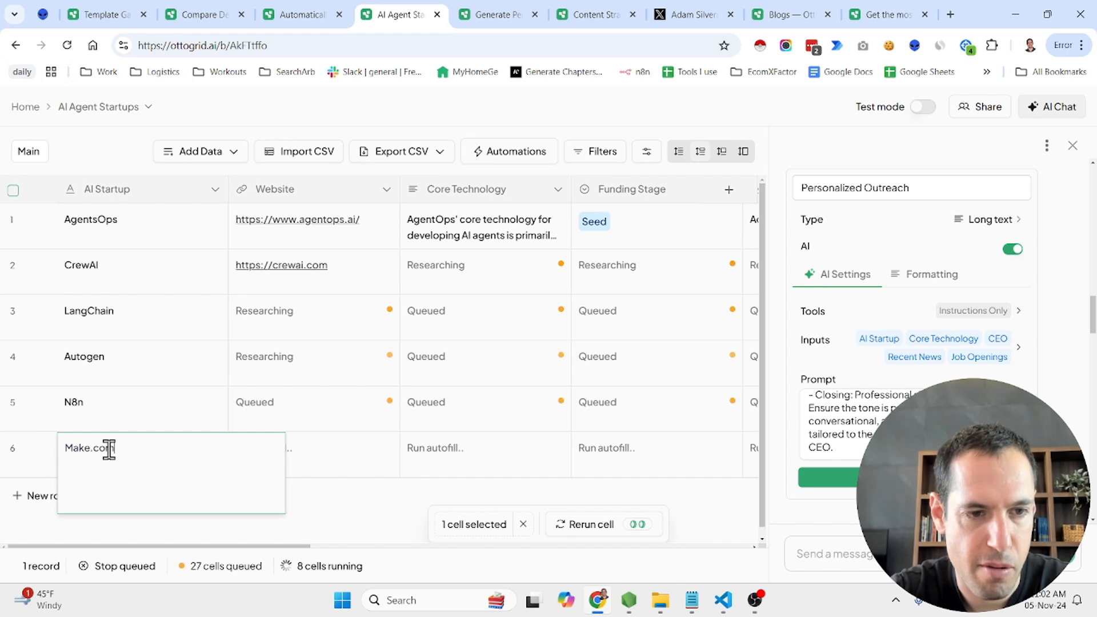
{"action": "left_click", "coordinate": [366, 501]}
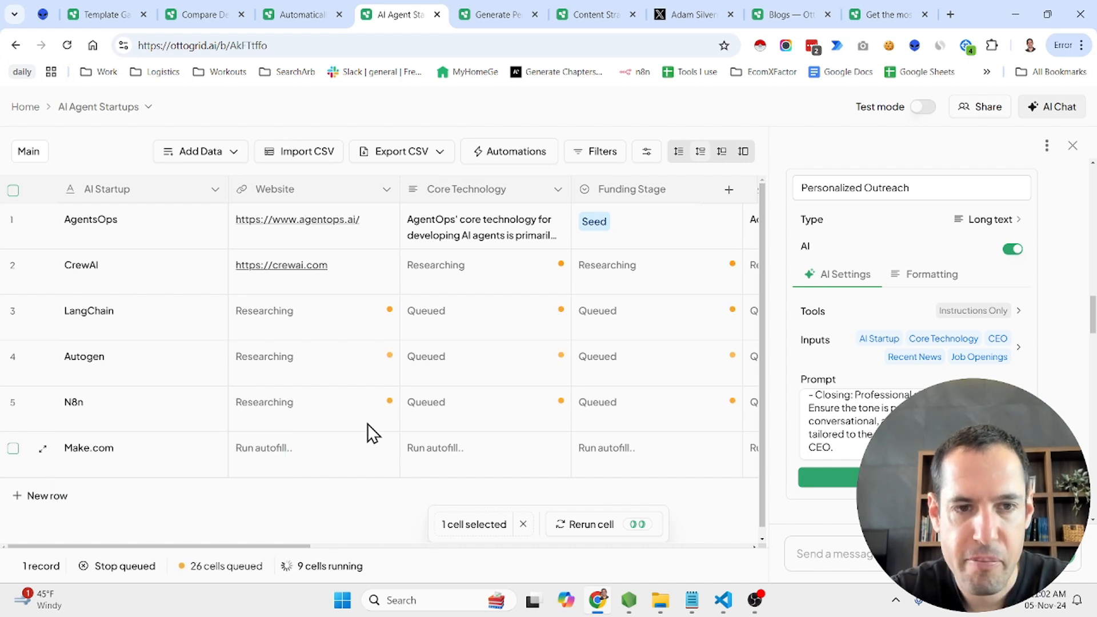
Open CrewAI's website link, return to the startup table, and inspect the Website cell's reasoning, sources and confidence
{"action": "left_click", "coordinate": [313, 266]}
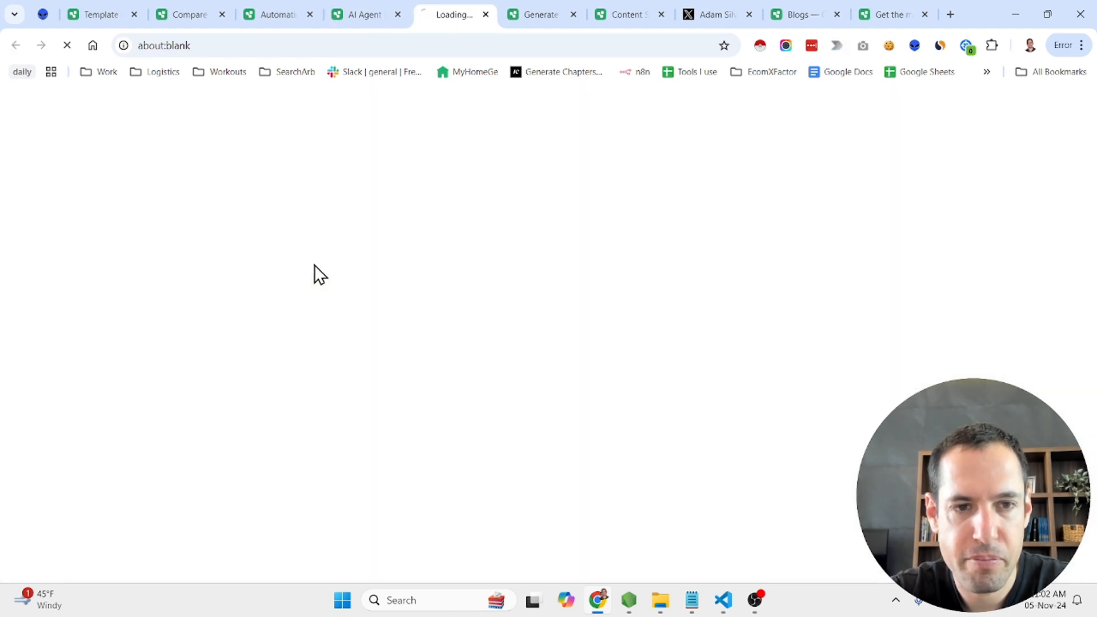
{"action": "left_click", "coordinate": [361, 10]}
{"action": "mouse_move", "coordinate": [359, 266]}
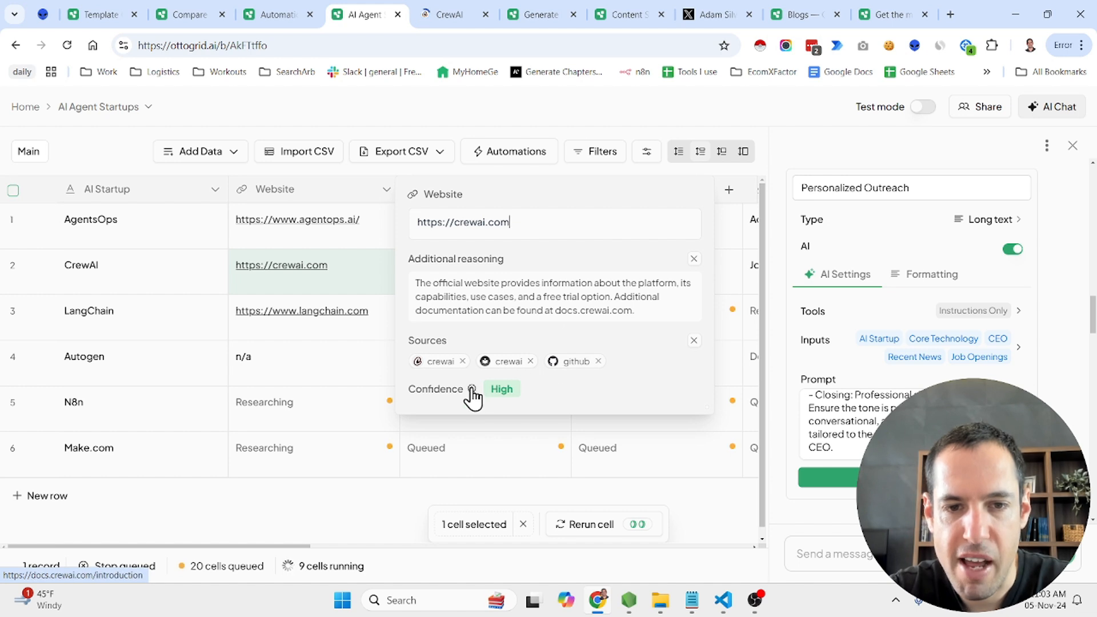
Look across CrewAI's autofilled columns and examine the full Recent News entry with its sources and confidence
{"action": "mouse_move", "coordinate": [475, 390]}
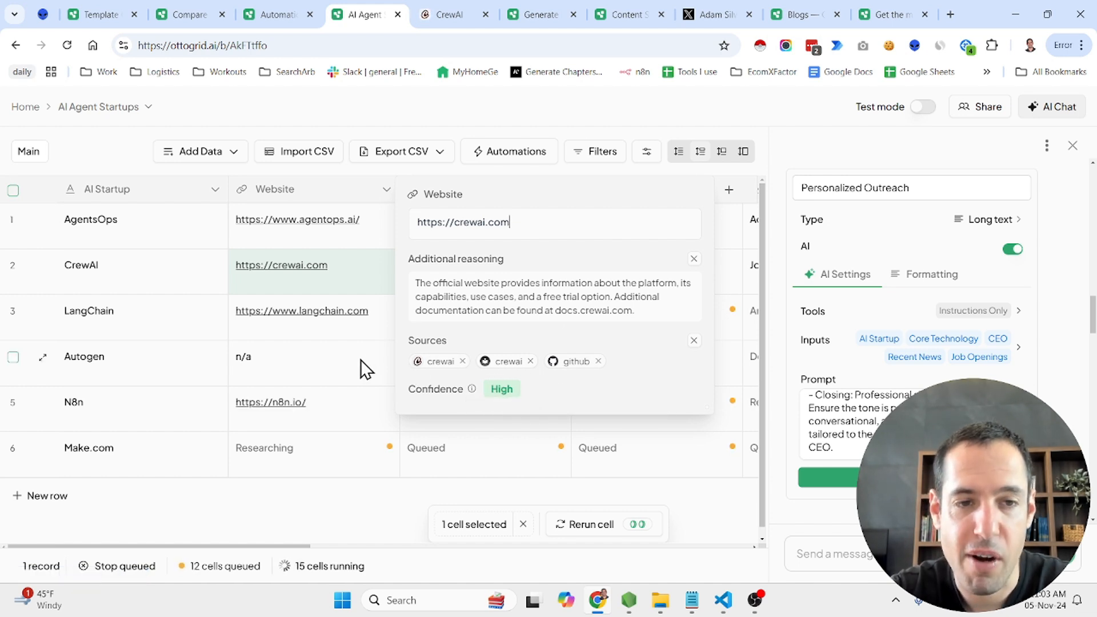
{"action": "left_click", "coordinate": [397, 129]}
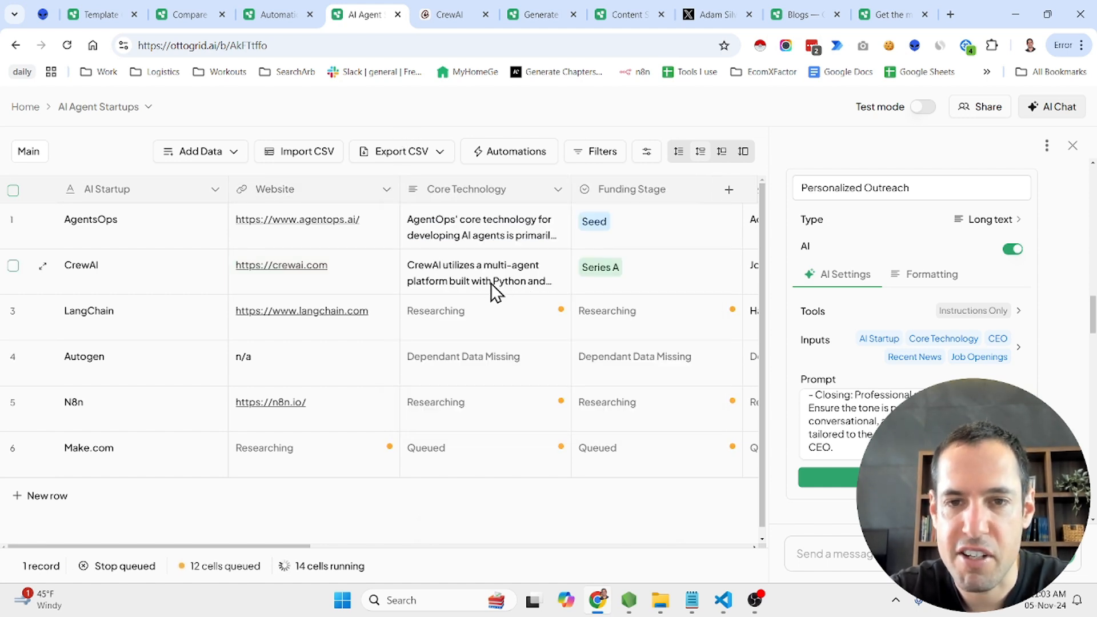
{"action": "scroll", "coordinate": [495, 292], "scroll_direction": "right", "scroll_amount": 2}
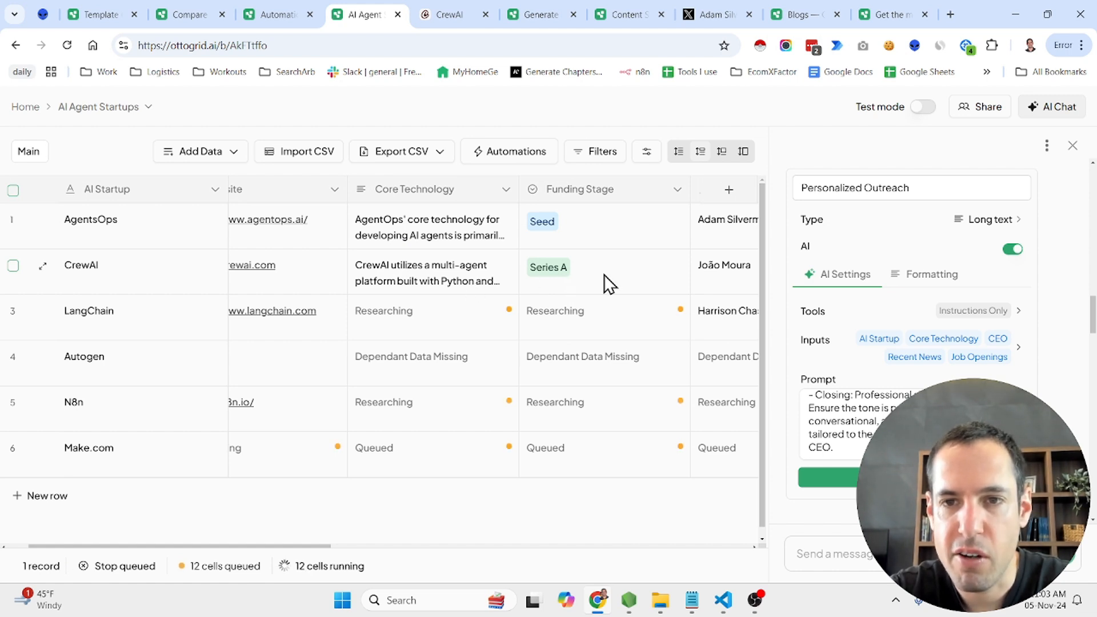
{"action": "scroll", "coordinate": [605, 275], "scroll_direction": "right", "scroll_amount": 3}
{"action": "scroll", "coordinate": [606, 275], "scroll_direction": "right", "scroll_amount": 1}
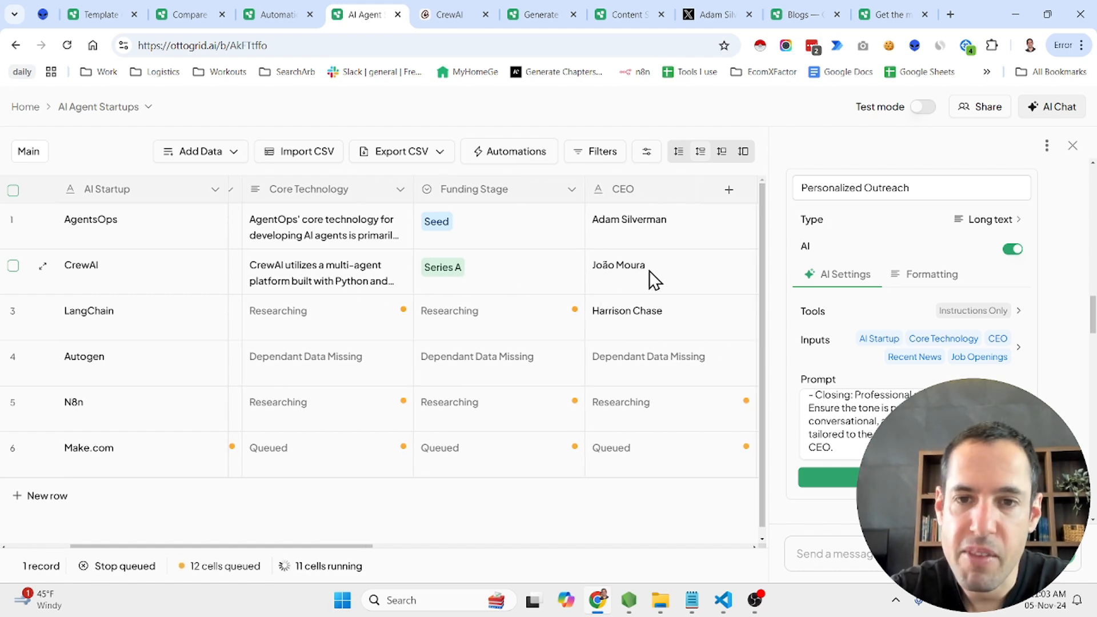
{"action": "scroll", "coordinate": [654, 269], "scroll_direction": "right", "scroll_amount": 4}
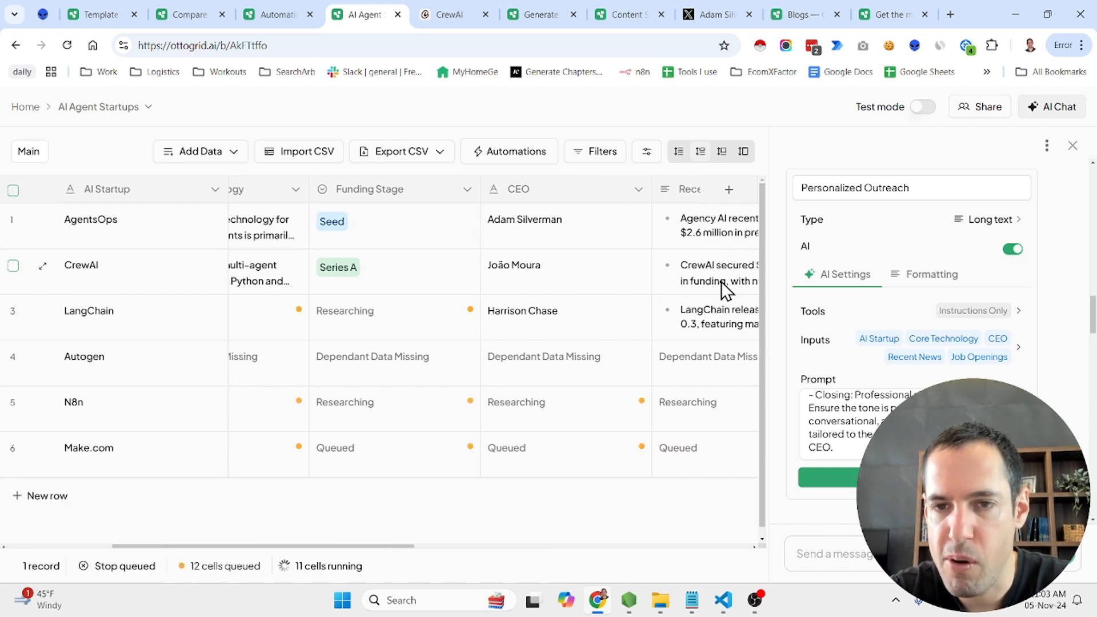
{"action": "scroll", "coordinate": [721, 281], "scroll_direction": "right", "scroll_amount": 3}
{"action": "scroll", "coordinate": [721, 281], "scroll_direction": "right", "scroll_amount": 3}
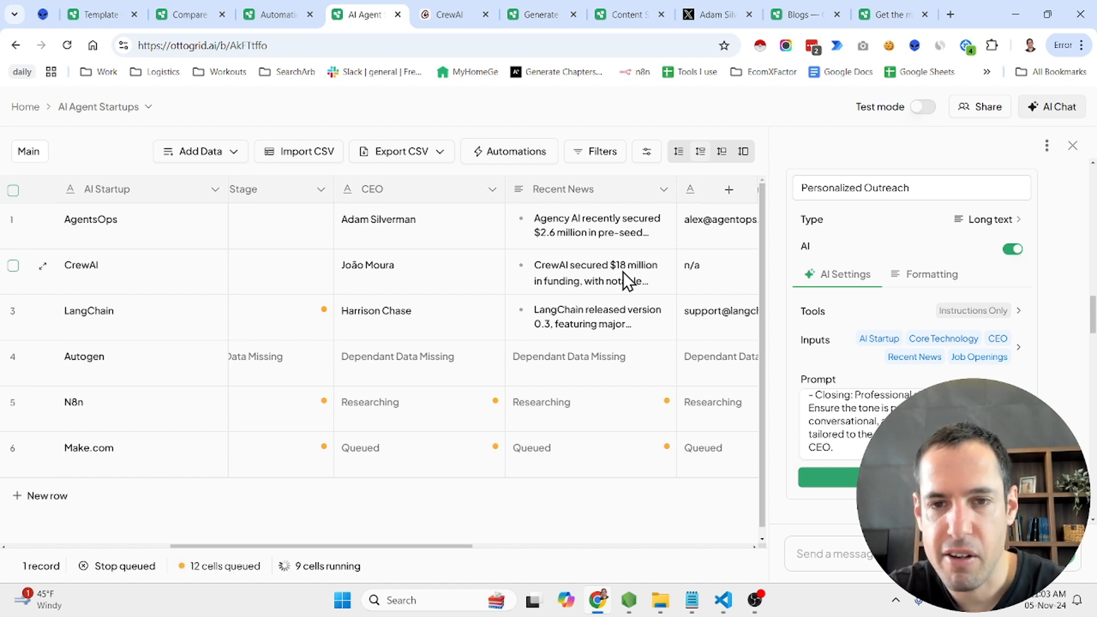
{"action": "left_click", "coordinate": [623, 273]}
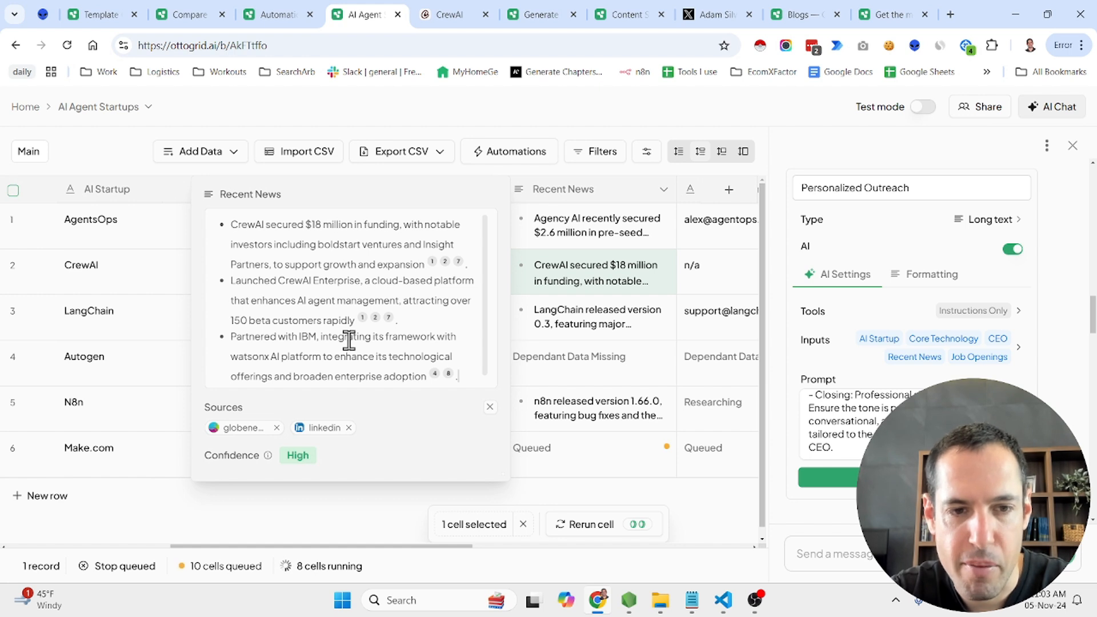
{"action": "scroll", "coordinate": [342, 340], "scroll_direction": "down", "scroll_amount": 1}
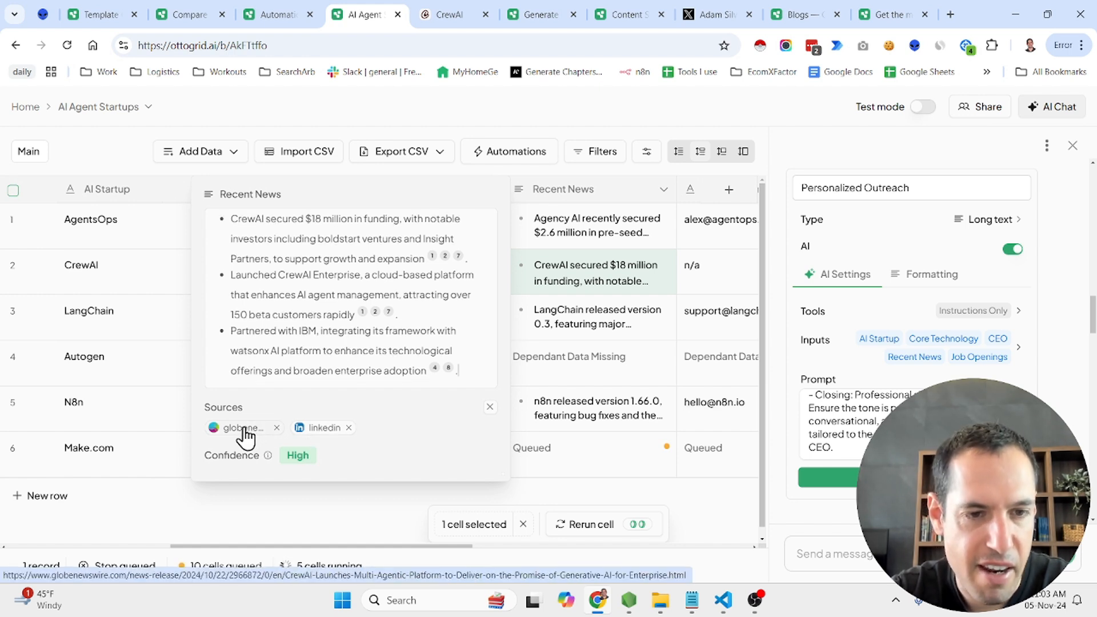
Inspect CrewAI's Contact Email reasoning and read through its Similar Companies entry
{"action": "left_click", "coordinate": [715, 264]}
{"action": "scroll", "coordinate": [707, 278], "scroll_direction": "right", "scroll_amount": 5}
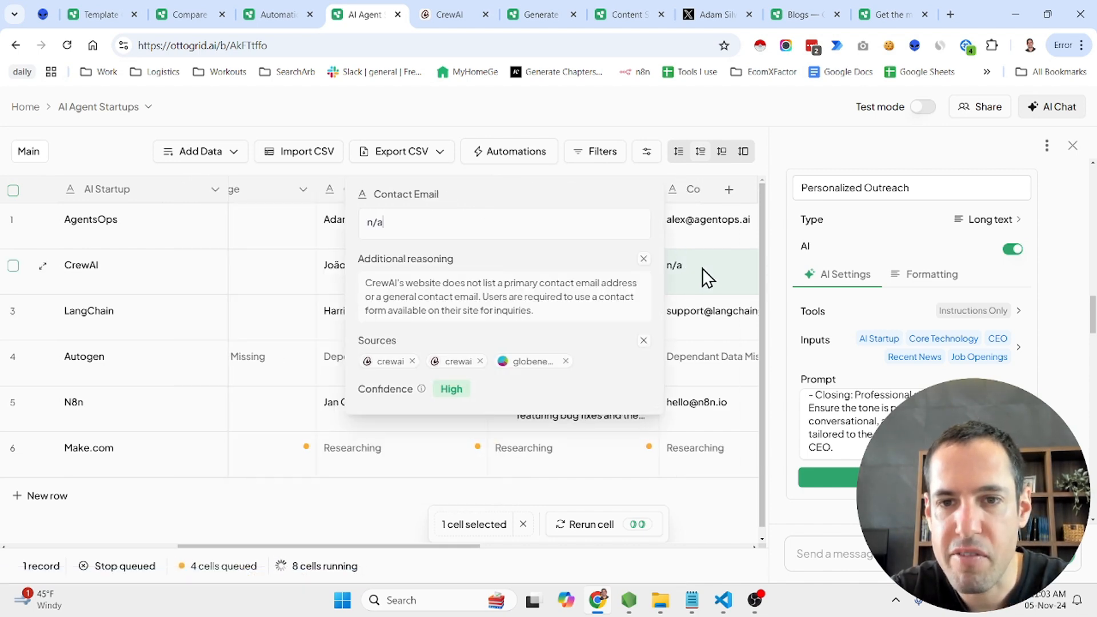
{"action": "scroll", "coordinate": [612, 267], "scroll_direction": "right", "scroll_amount": 3}
{"action": "left_click", "coordinate": [601, 272]}
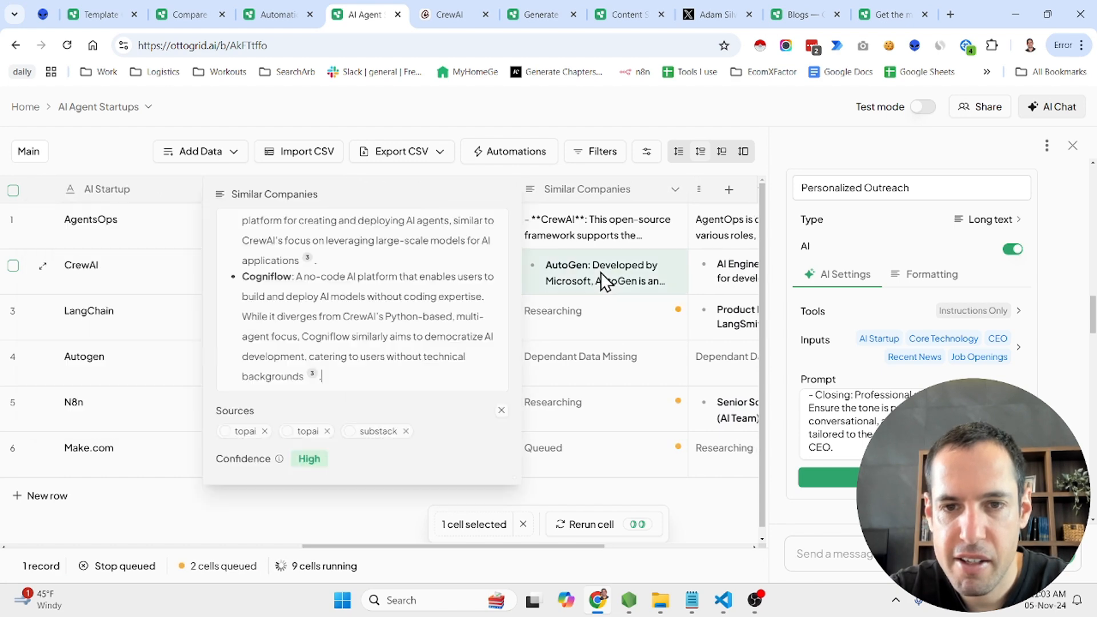
{"action": "scroll", "coordinate": [417, 290], "scroll_direction": "up", "scroll_amount": 4}
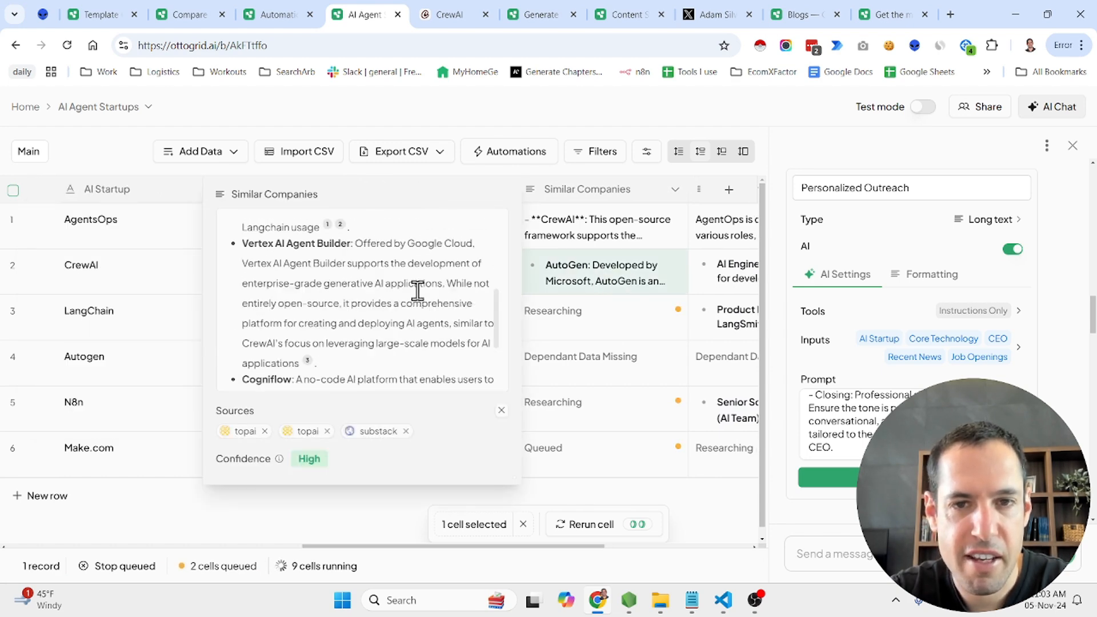
{"action": "scroll", "coordinate": [417, 290], "scroll_direction": "down", "scroll_amount": 3}
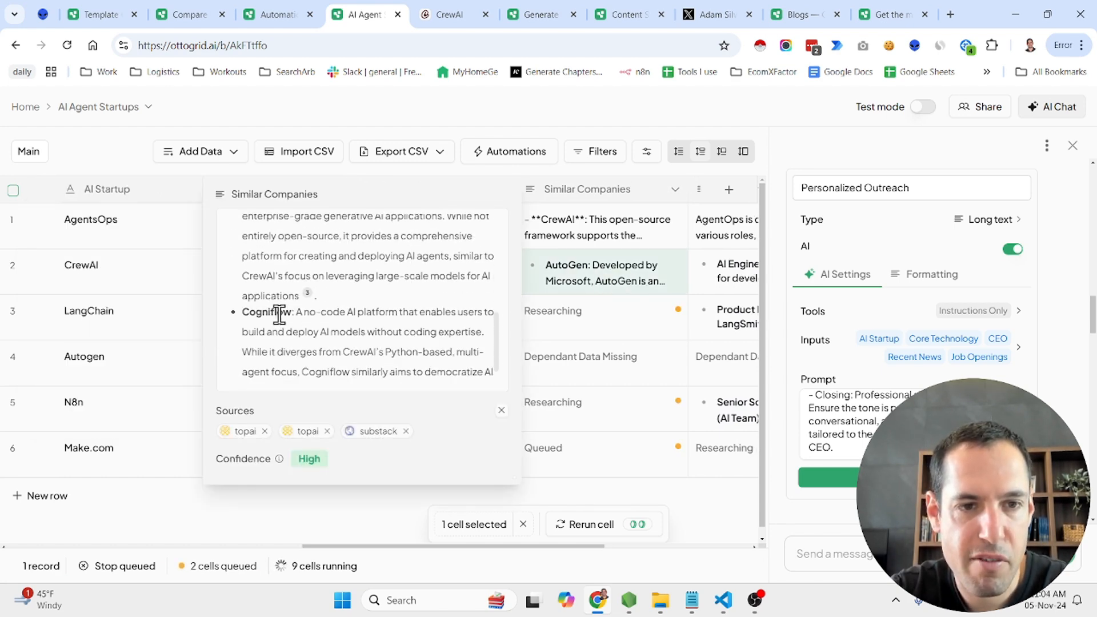
Copy the name Cogniflow from CrewAI's similar companies and add it as a new startup row, without the pasted formatting characters
{"action": "double_click", "coordinate": [279, 313]}
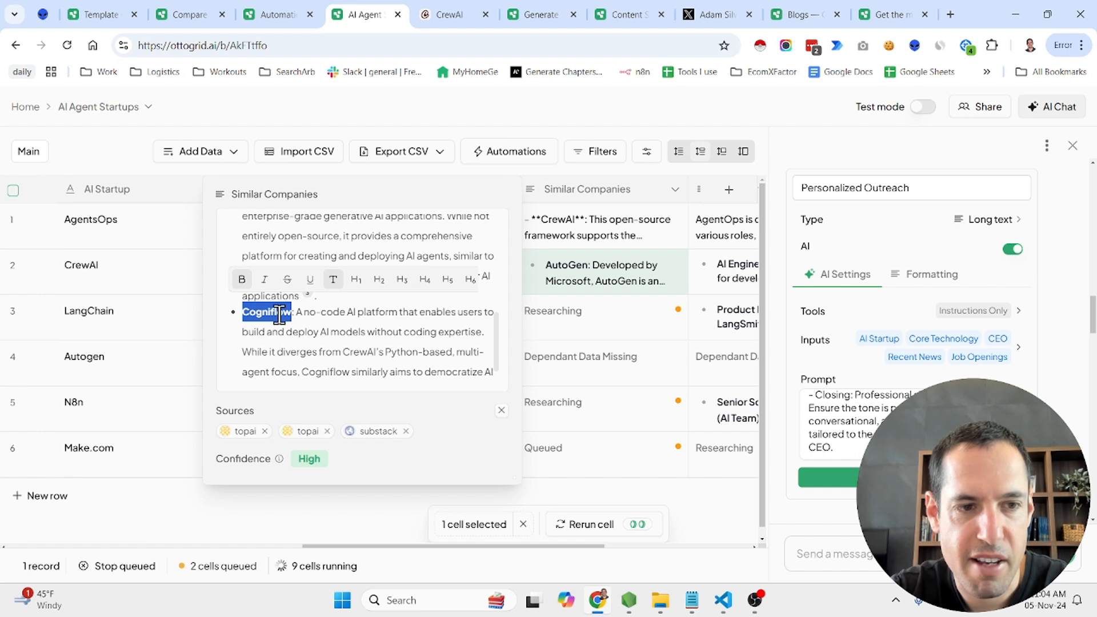
{"action": "left_click", "coordinate": [80, 499]}
{"action": "left_click", "coordinate": [51, 497]}
{"action": "type", "text": "- **Cogniflow**"}
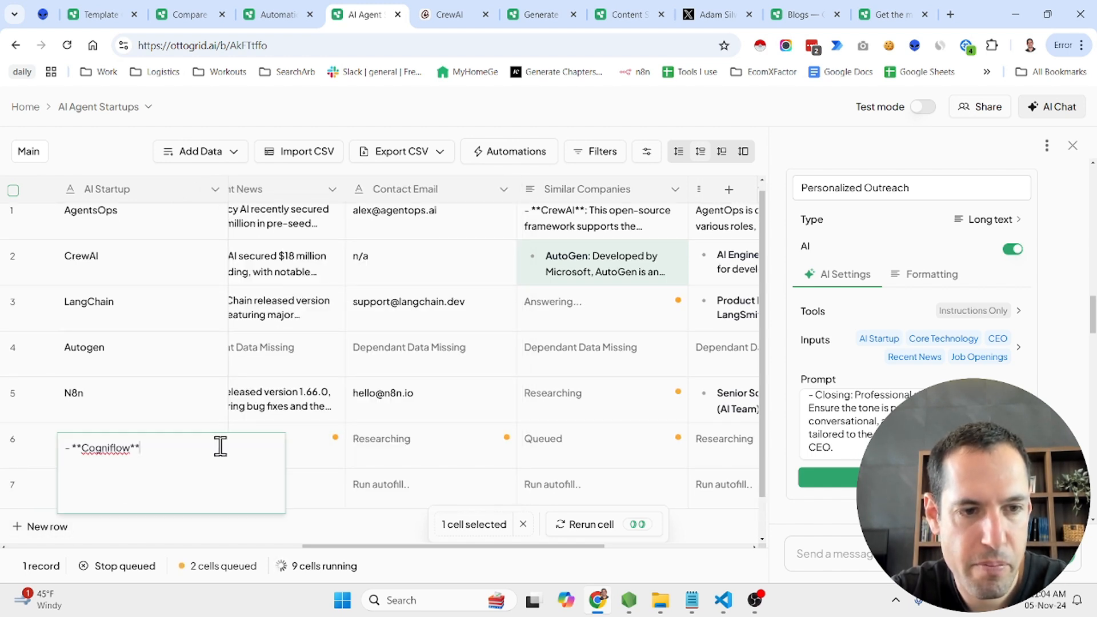
{"action": "key", "text": "BackSpace"}
{"action": "key", "text": "BackSpace"}
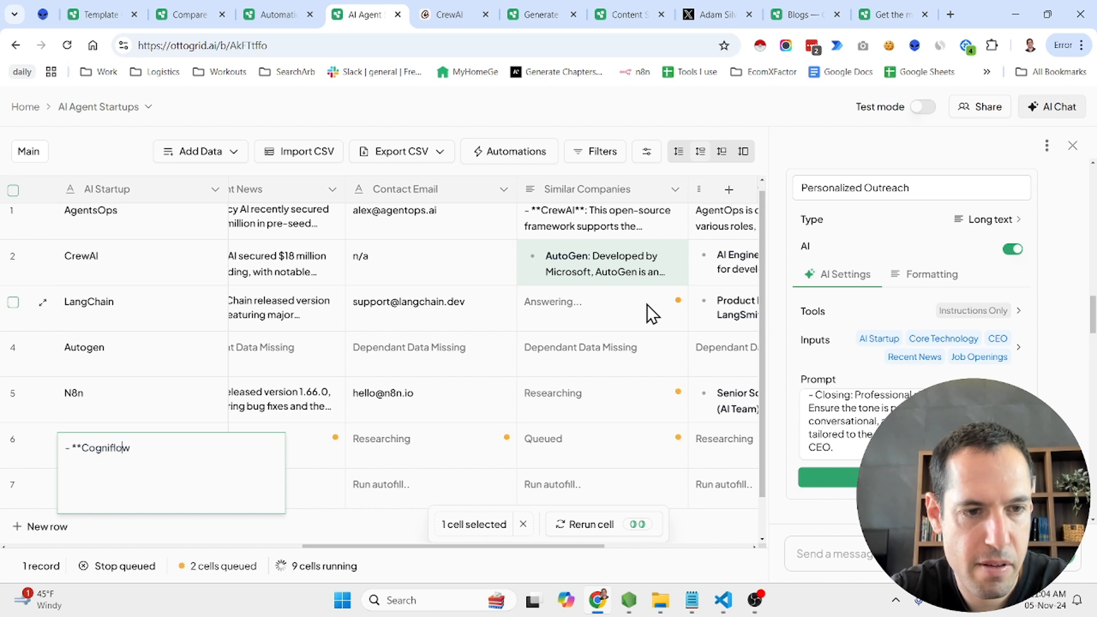
{"action": "key", "text": "Delete"}
{"action": "key", "text": "Delete"}
{"action": "key", "text": "Delete"}
{"action": "key", "text": "Delete"}
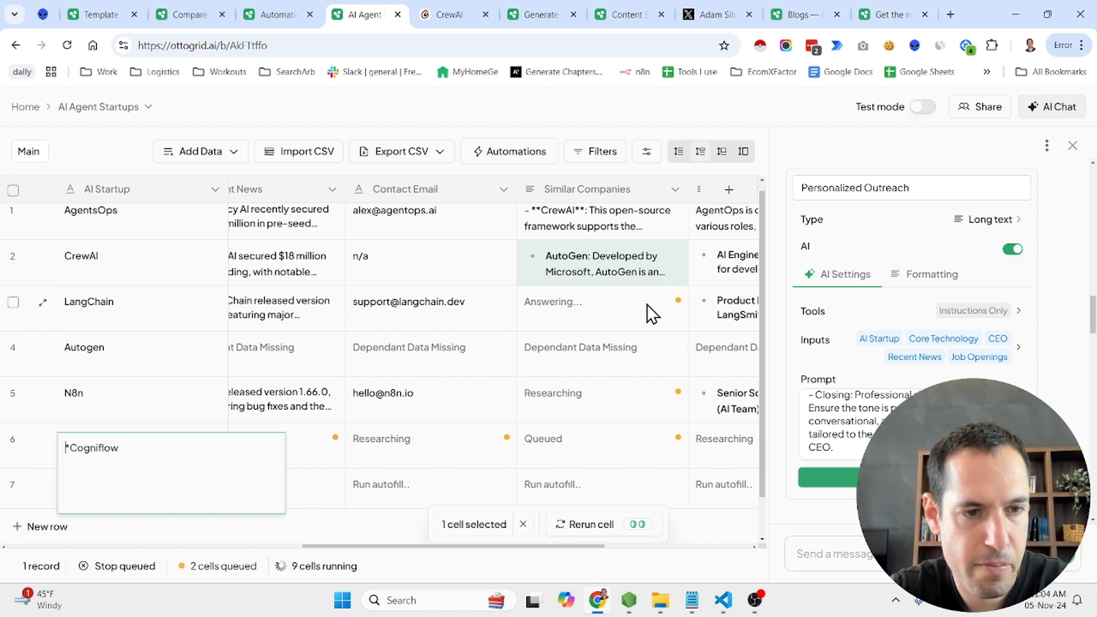
{"action": "key", "text": "Return"}
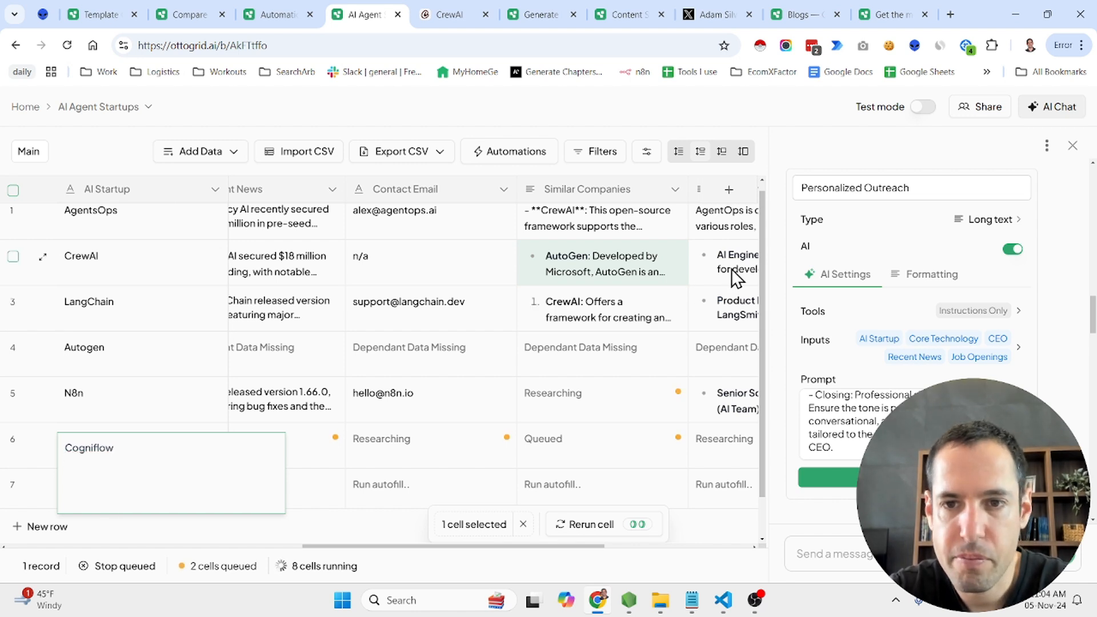
Read CrewAI's Job Openings entry and its Personalized Outreach message, and close the cell details
{"action": "left_click", "coordinate": [731, 268]}
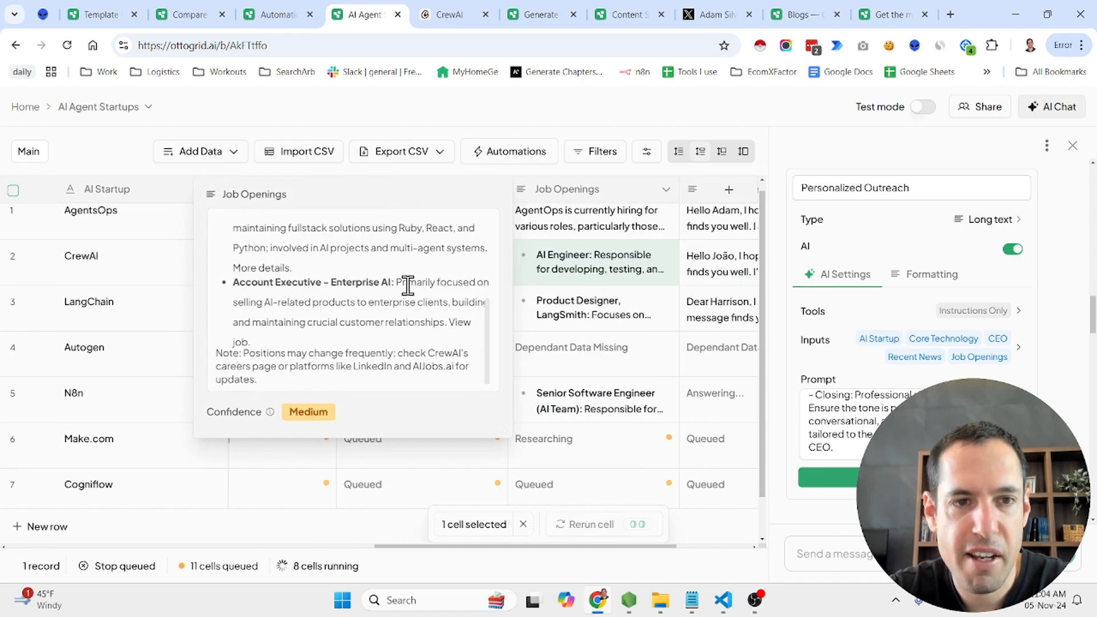
{"action": "scroll", "coordinate": [408, 284], "scroll_direction": "up", "scroll_amount": 5}
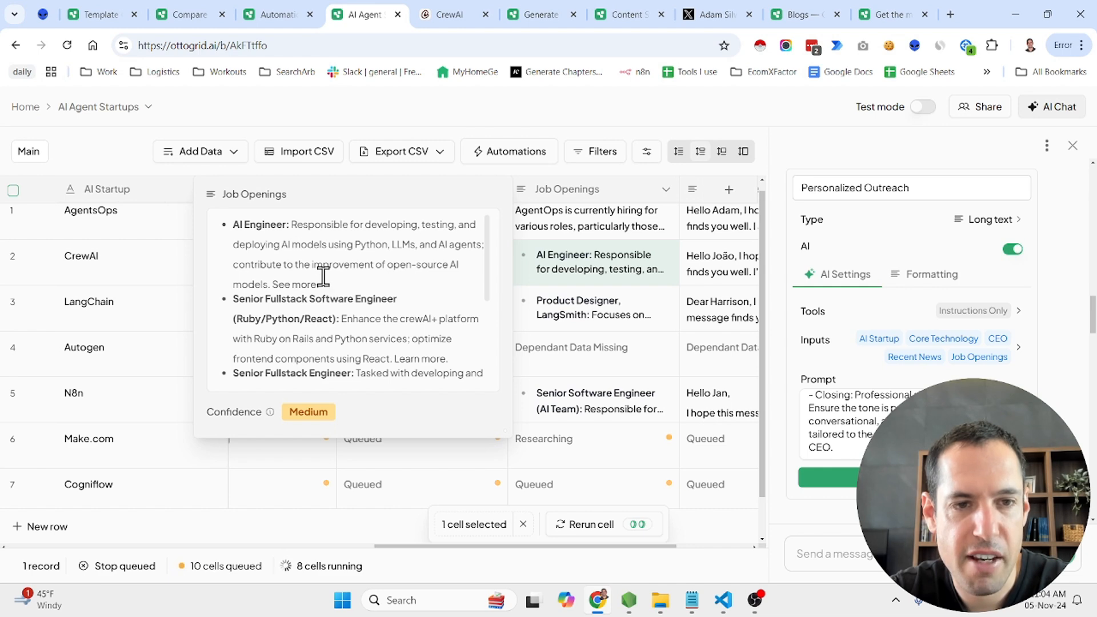
{"action": "left_click", "coordinate": [707, 260]}
{"action": "scroll", "coordinate": [467, 280], "scroll_direction": "up", "scroll_amount": 6}
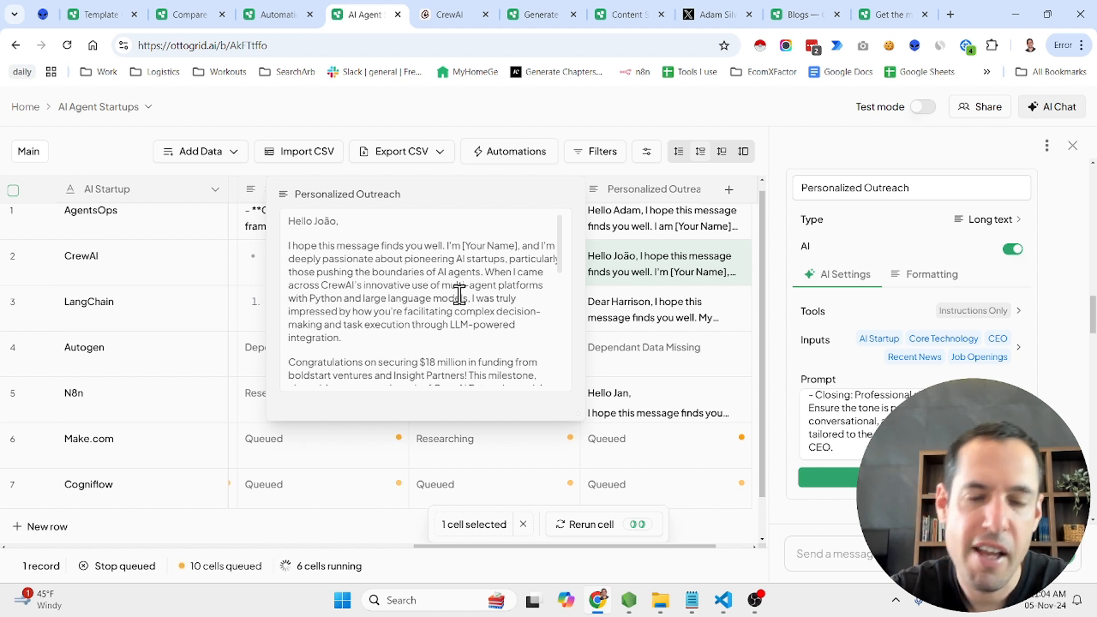
{"action": "scroll", "coordinate": [458, 294], "scroll_direction": "down", "scroll_amount": 1}
{"action": "scroll", "coordinate": [459, 294], "scroll_direction": "down", "scroll_amount": 2}
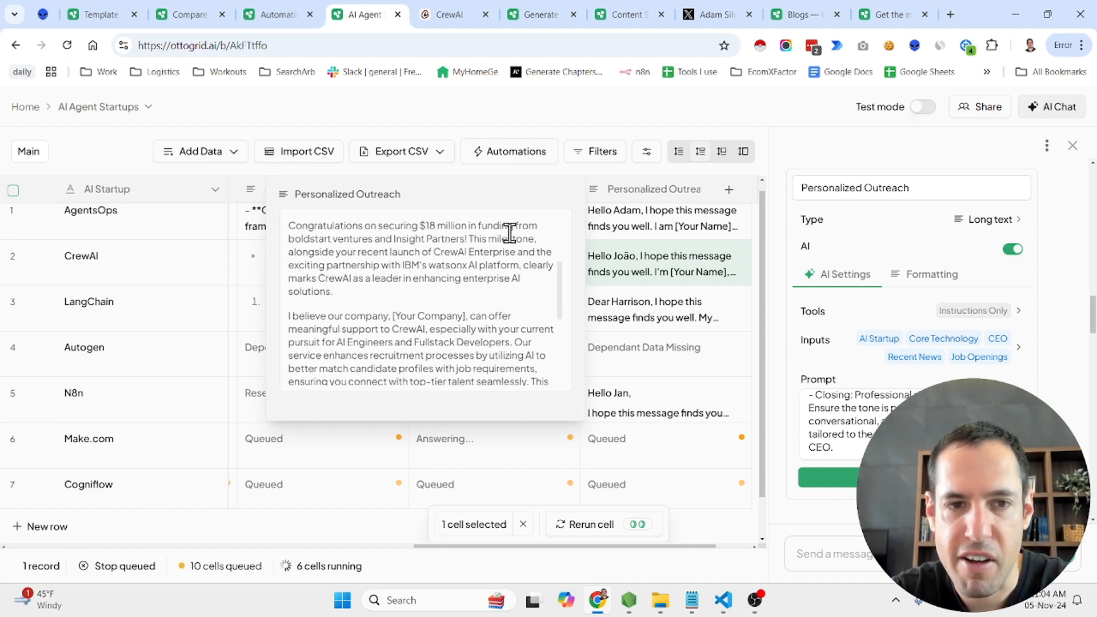
{"action": "left_click", "coordinate": [667, 355]}
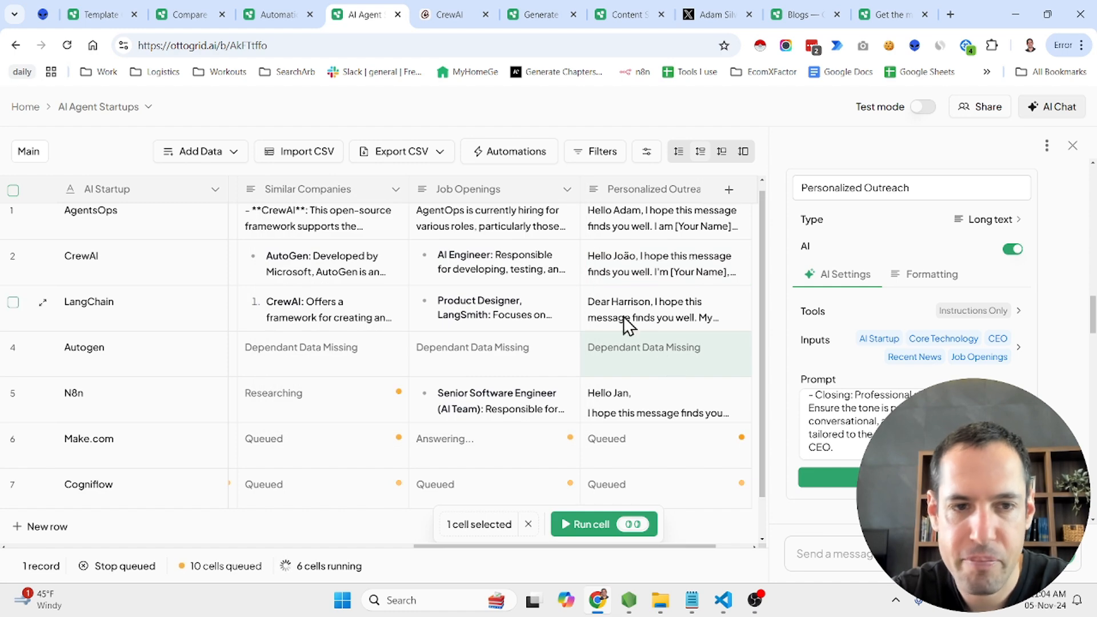
Reopen the AI Agent Startups project from the project list and look over its researched columns
{"action": "scroll", "coordinate": [351, 314], "scroll_direction": "left", "scroll_amount": 15}
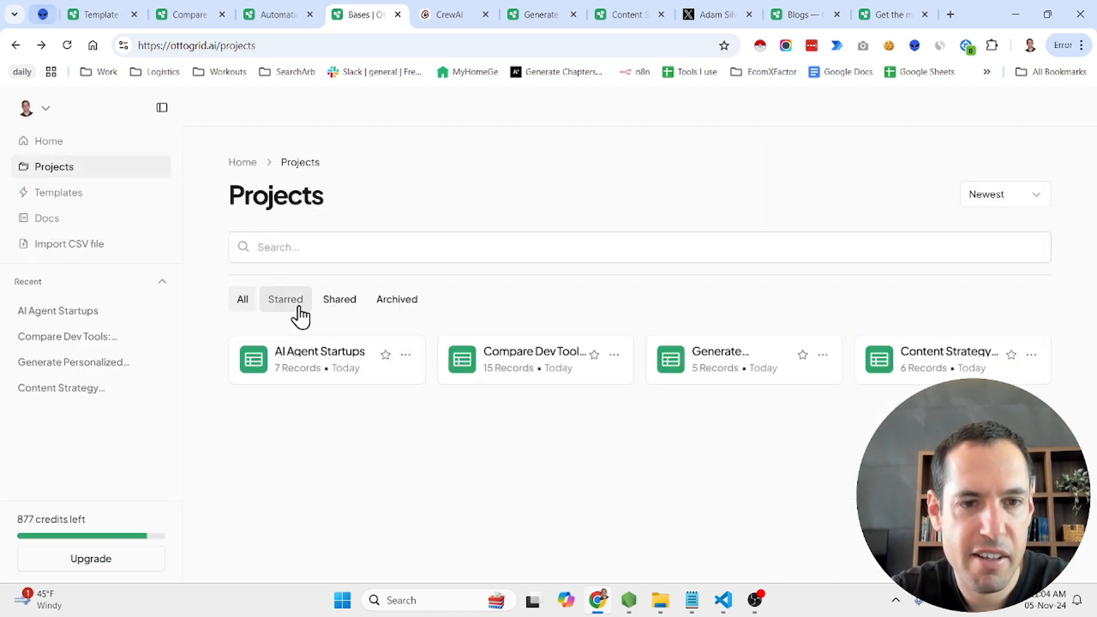
{"action": "left_click", "coordinate": [333, 370]}
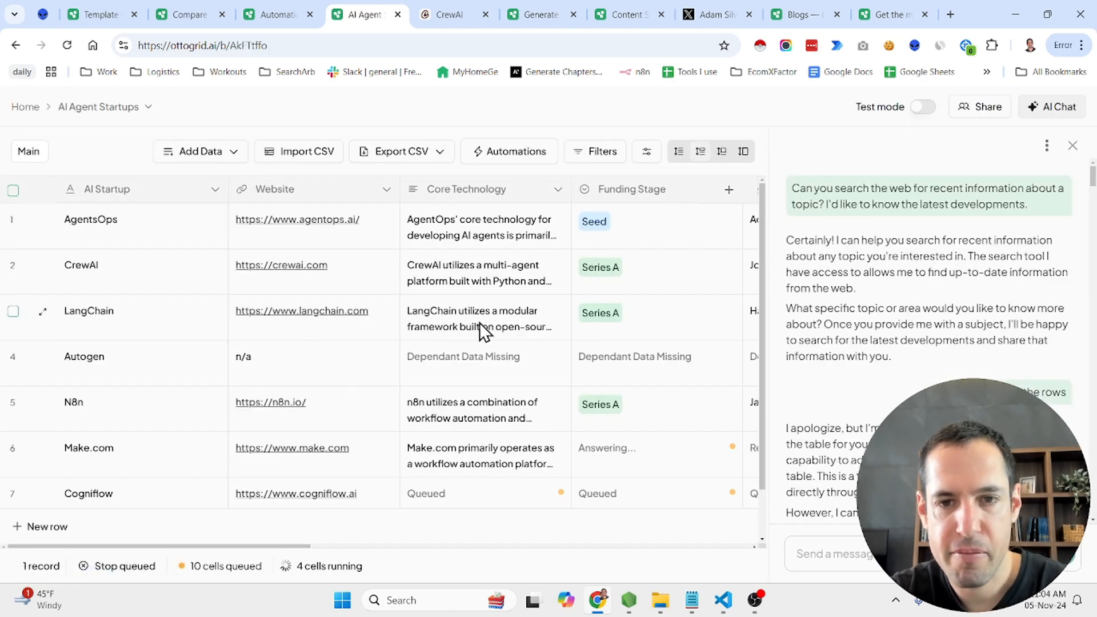
{"action": "scroll", "coordinate": [480, 324], "scroll_direction": "right", "scroll_amount": 4}
{"action": "scroll", "coordinate": [478, 322], "scroll_direction": "right", "scroll_amount": 6}
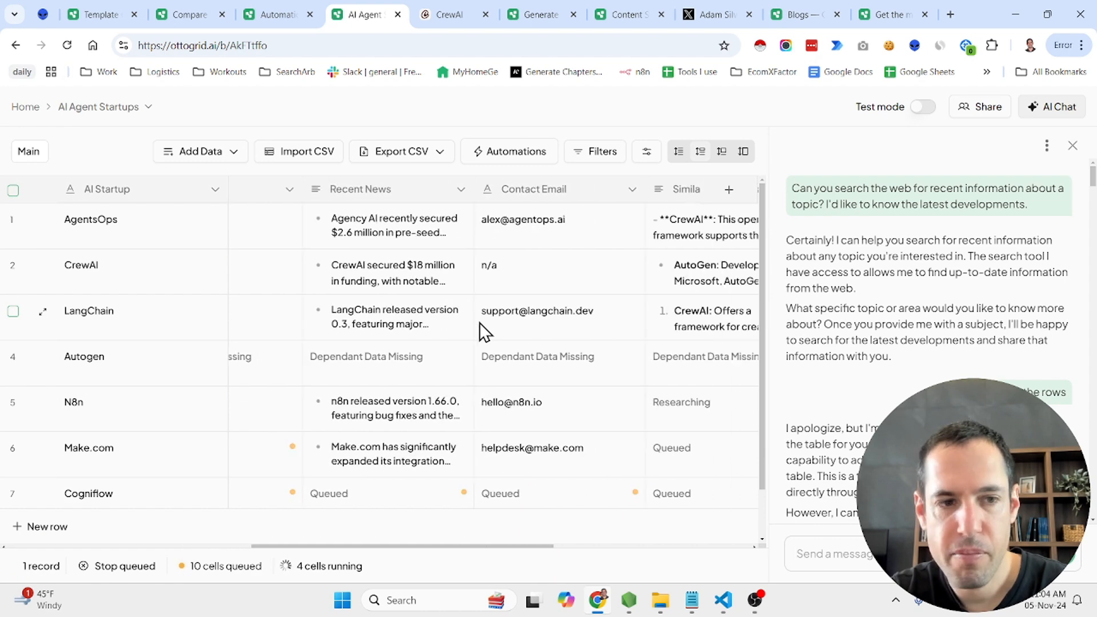
{"action": "scroll", "coordinate": [351, 421], "scroll_direction": "left", "scroll_amount": 8}
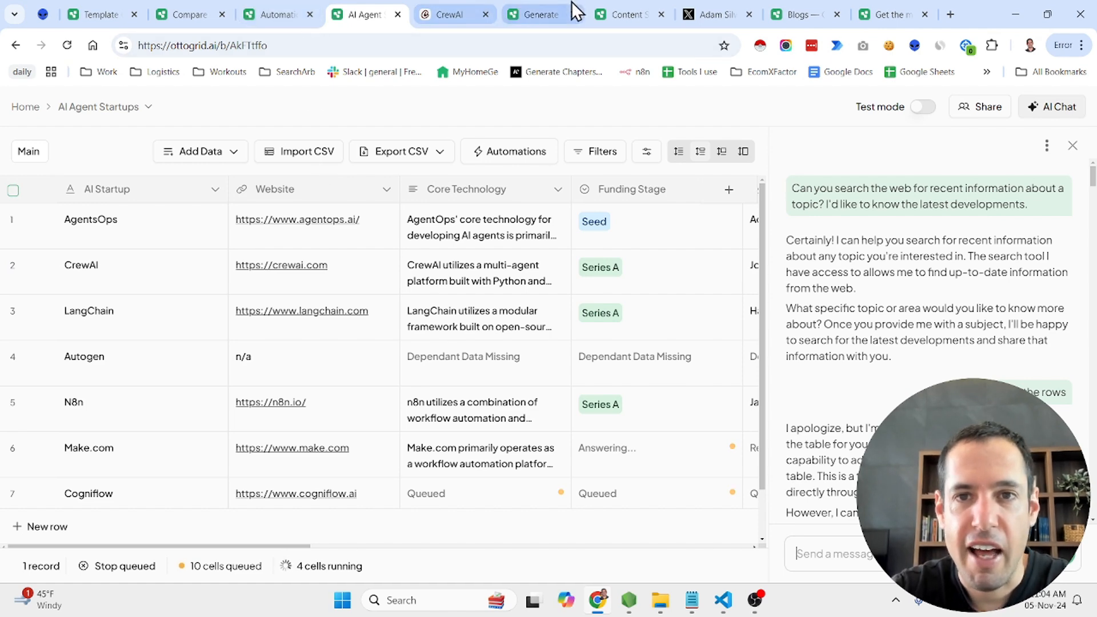
In the Content Strategy Generator (Copy) table, delete the five phone rows and keep only AI Agents
{"action": "left_click", "coordinate": [623, 15]}
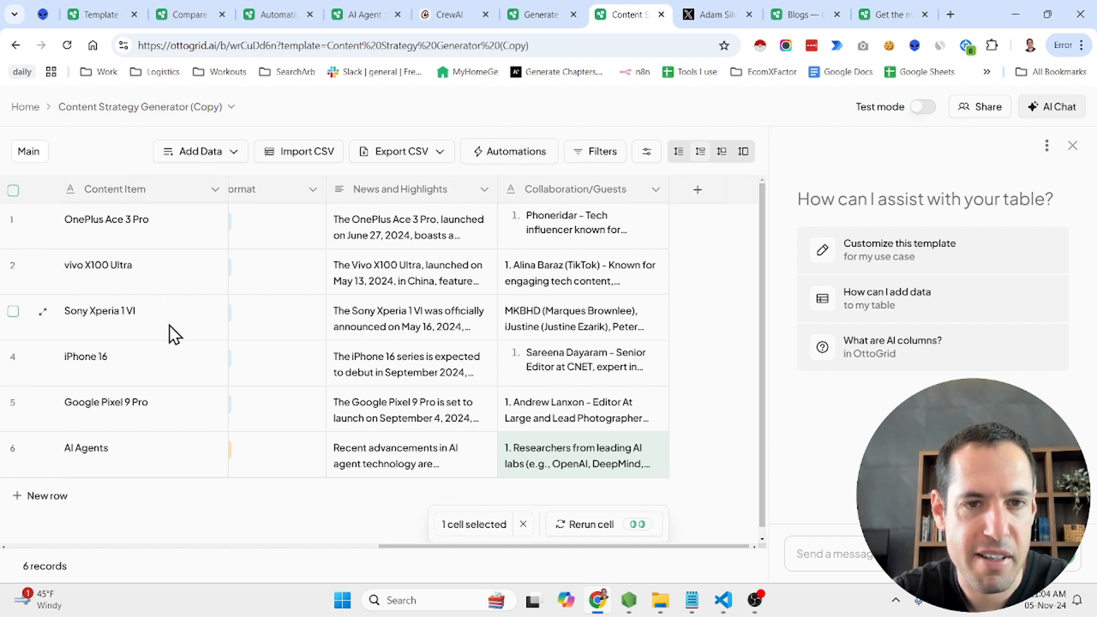
{"action": "left_click", "coordinate": [13, 220]}
{"action": "left_click", "coordinate": [13, 402]}
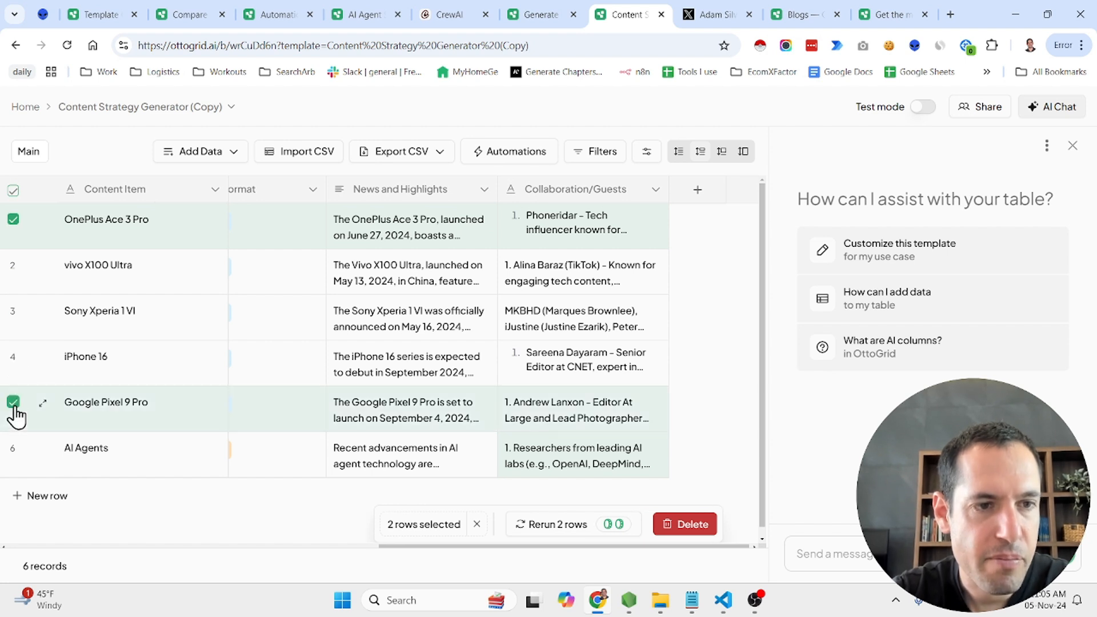
{"action": "left_click", "coordinate": [13, 357]}
{"action": "left_click", "coordinate": [12, 311]}
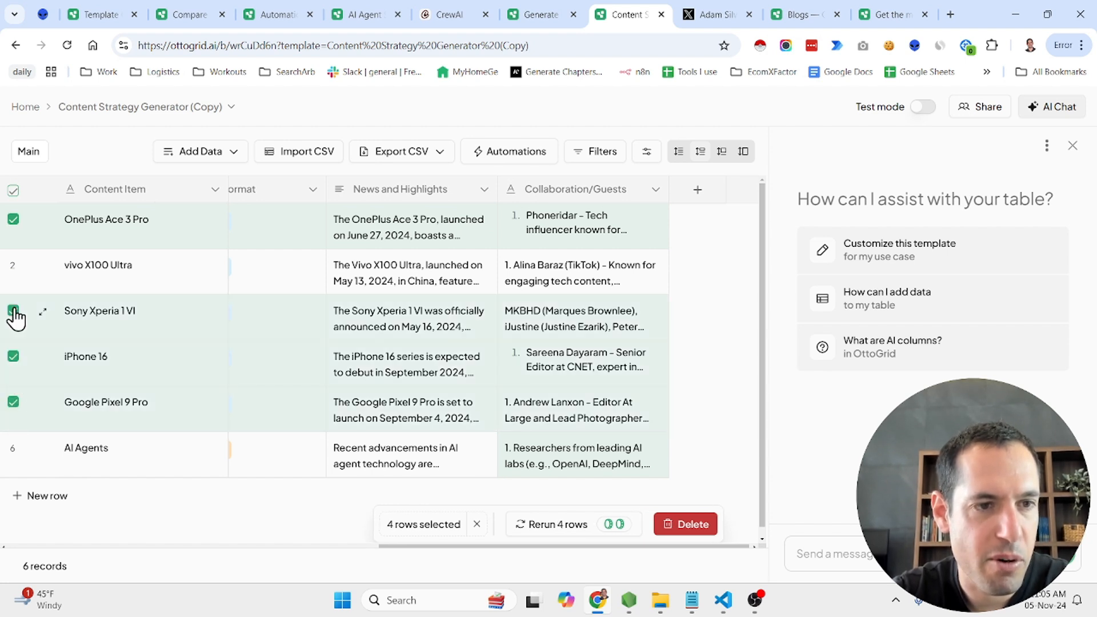
{"action": "left_click", "coordinate": [13, 266]}
{"action": "left_click", "coordinate": [712, 528]}
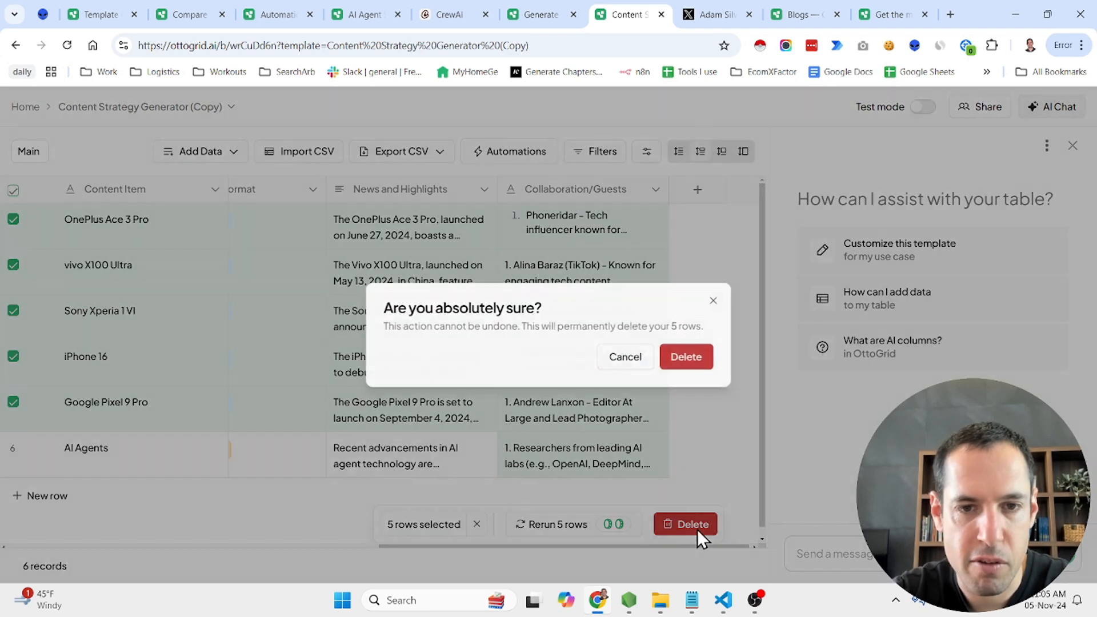
{"action": "left_click", "coordinate": [688, 356]}
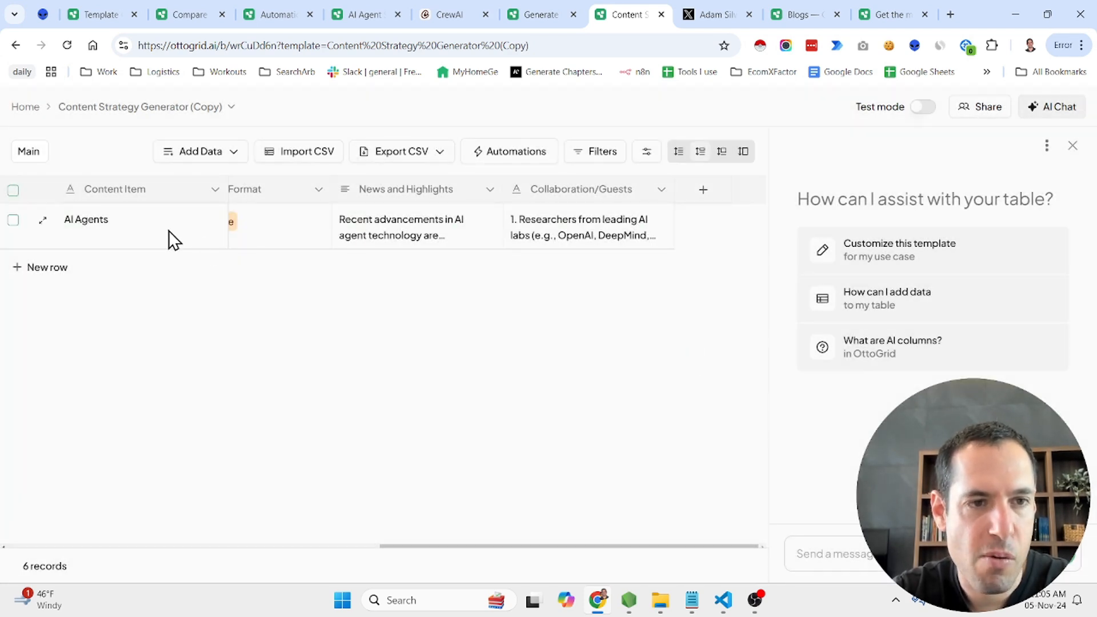
Delete the Release date of device column from the content strategy table
{"action": "scroll", "coordinate": [276, 225], "scroll_direction": "left", "scroll_amount": 10}
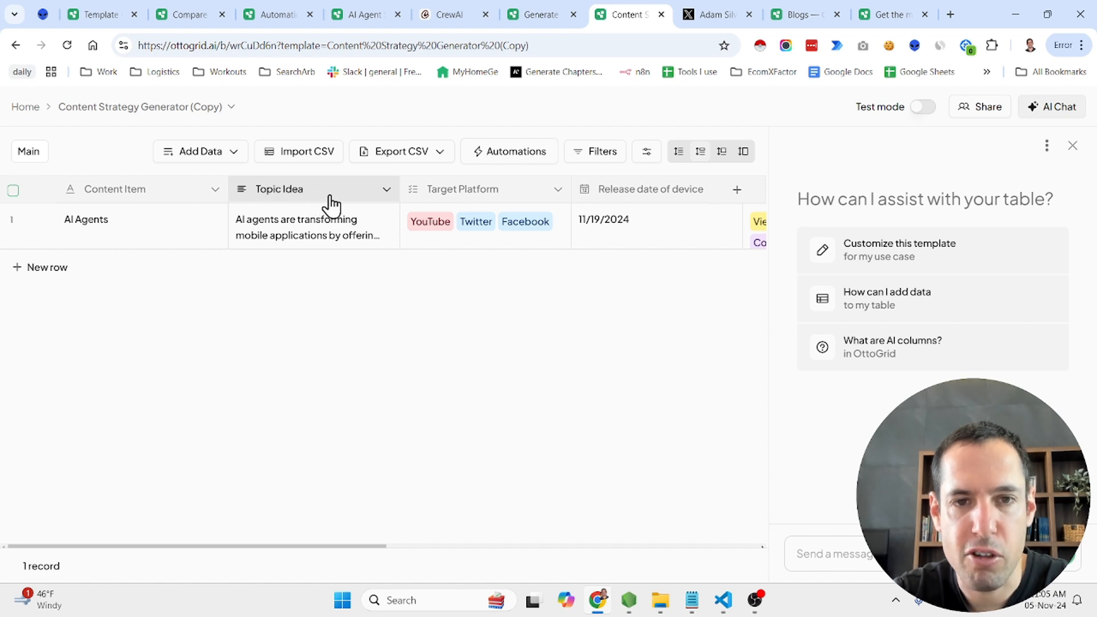
{"action": "scroll", "coordinate": [537, 213], "scroll_direction": "right", "scroll_amount": 5}
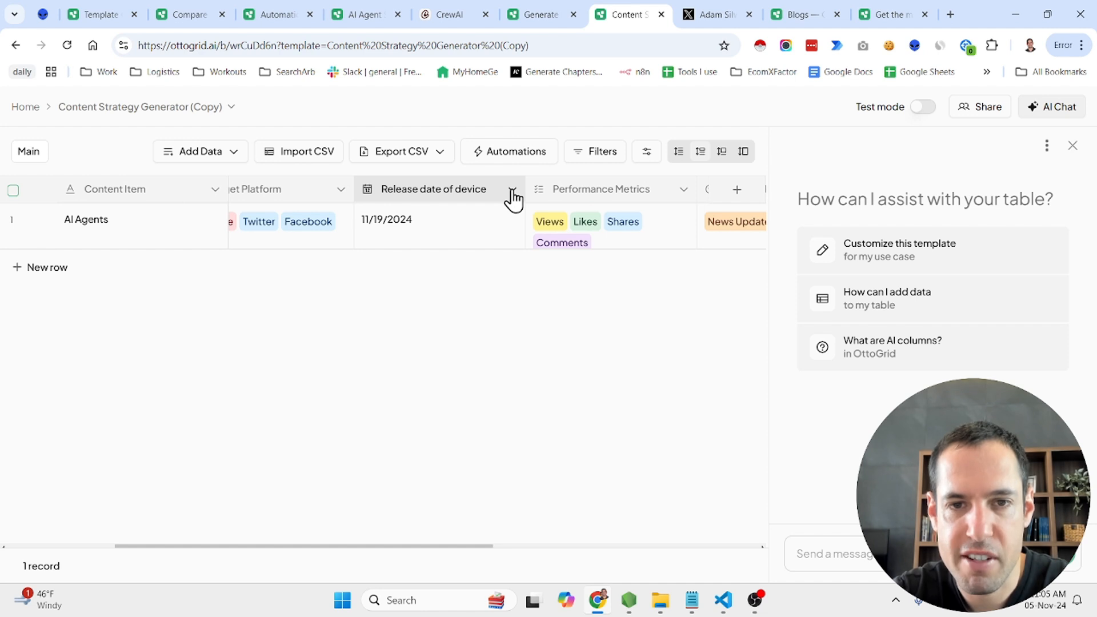
{"action": "left_click", "coordinate": [512, 192]}
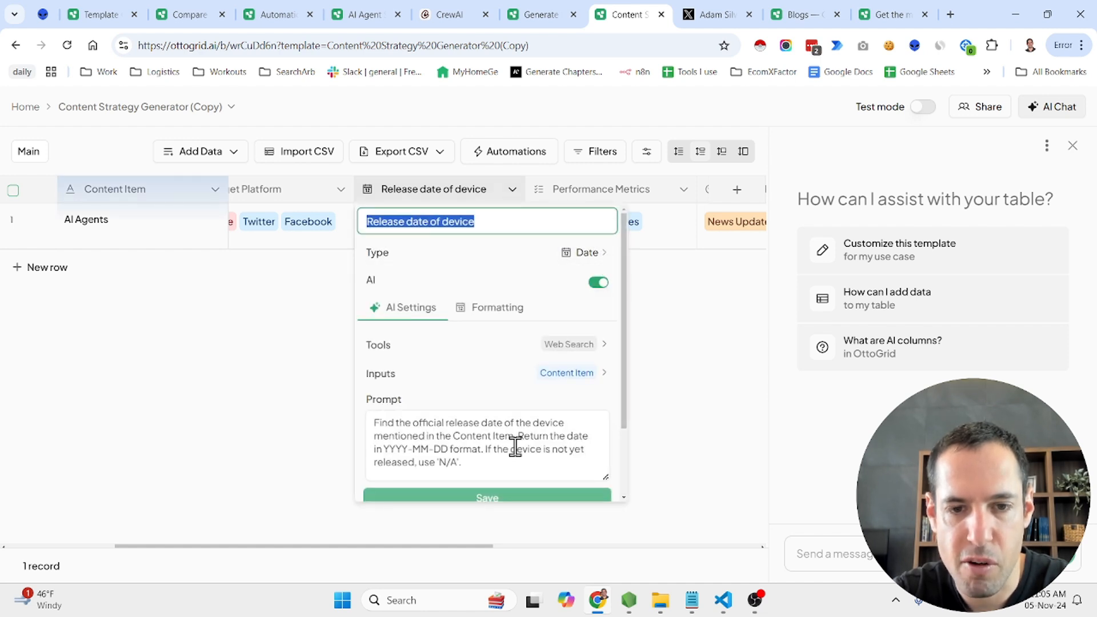
{"action": "scroll", "coordinate": [515, 445], "scroll_direction": "down", "scroll_amount": 3}
{"action": "left_click", "coordinate": [427, 489]}
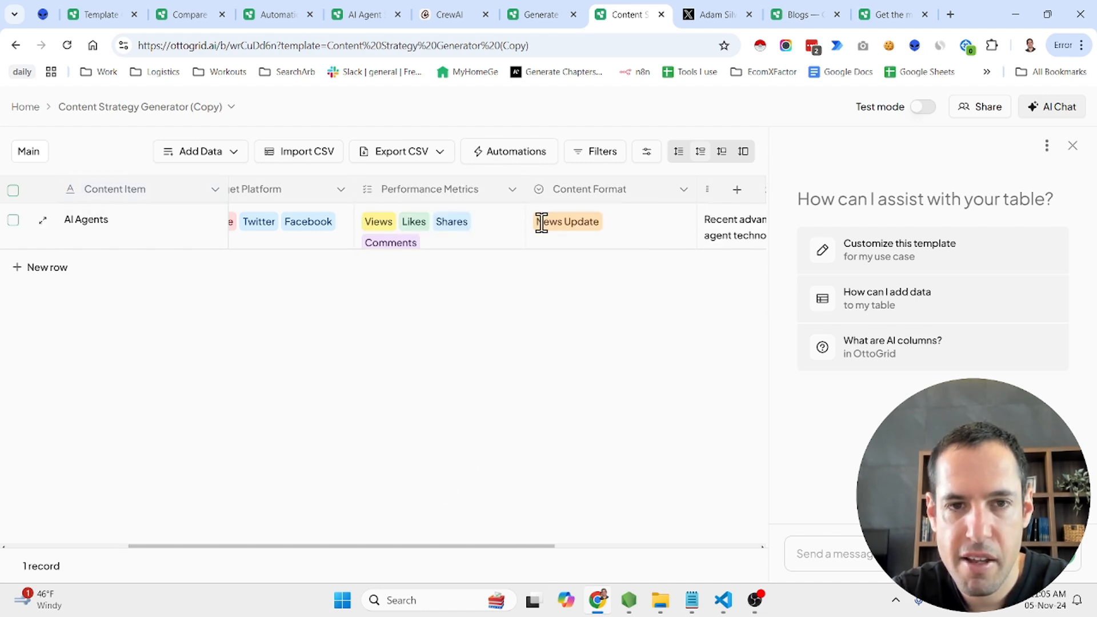
Delete the Collaboration/Guests column from the content strategy table
{"action": "scroll", "coordinate": [633, 224], "scroll_direction": "right", "scroll_amount": 2}
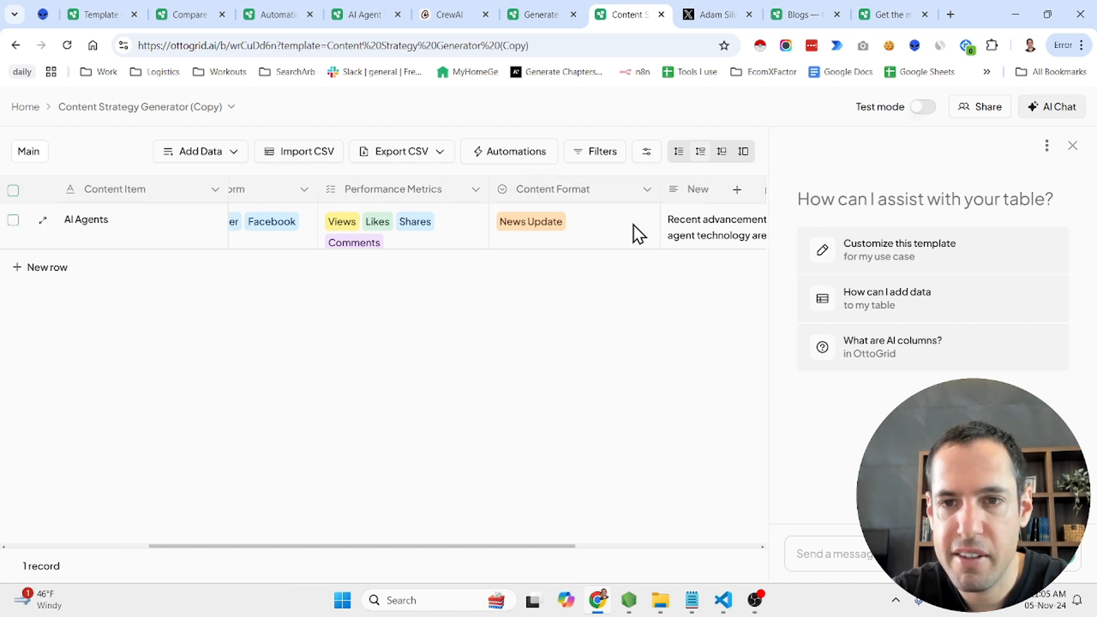
{"action": "scroll", "coordinate": [633, 224], "scroll_direction": "right", "scroll_amount": 8}
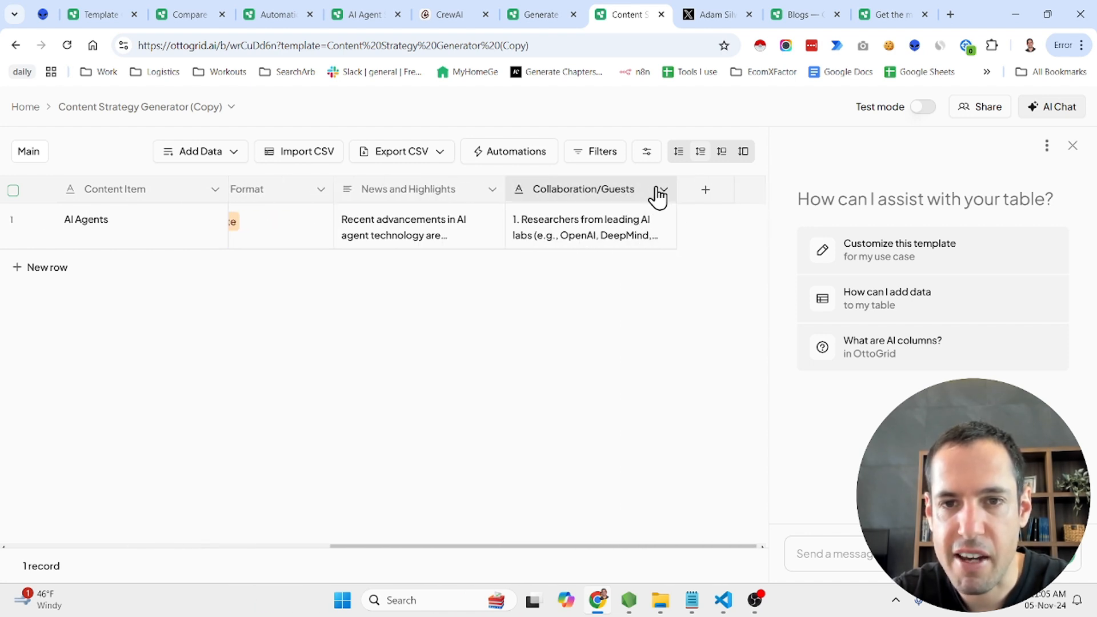
{"action": "left_click", "coordinate": [662, 190]}
{"action": "scroll", "coordinate": [633, 443], "scroll_direction": "down", "scroll_amount": 1}
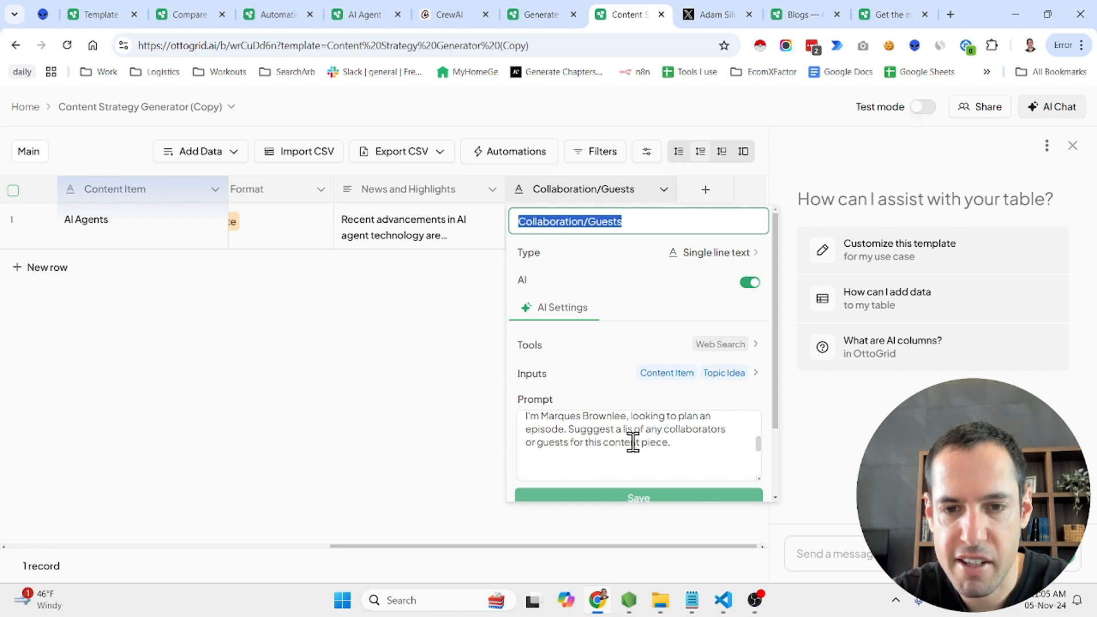
{"action": "scroll", "coordinate": [633, 442], "scroll_direction": "down", "scroll_amount": 3}
{"action": "left_click", "coordinate": [593, 490]}
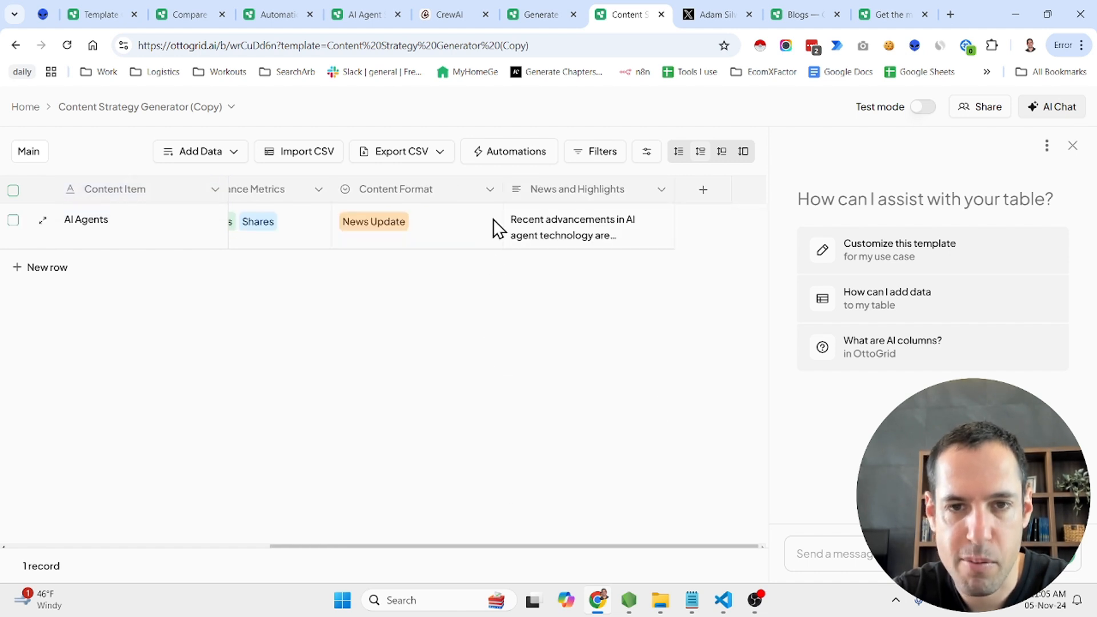
Add a row with the content item "No Code Automation For Lead Gen", run its autofill, and look over its AI columns
{"action": "scroll", "coordinate": [555, 217], "scroll_direction": "left", "scroll_amount": 7}
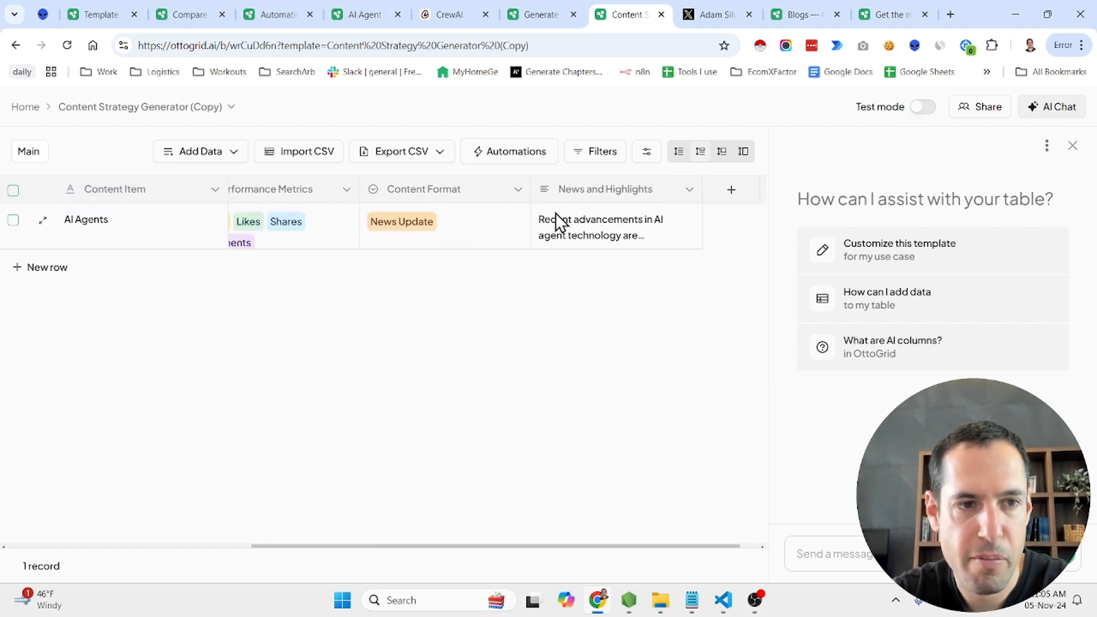
{"action": "left_click", "coordinate": [22, 272]}
{"action": "left_click", "coordinate": [125, 272]}
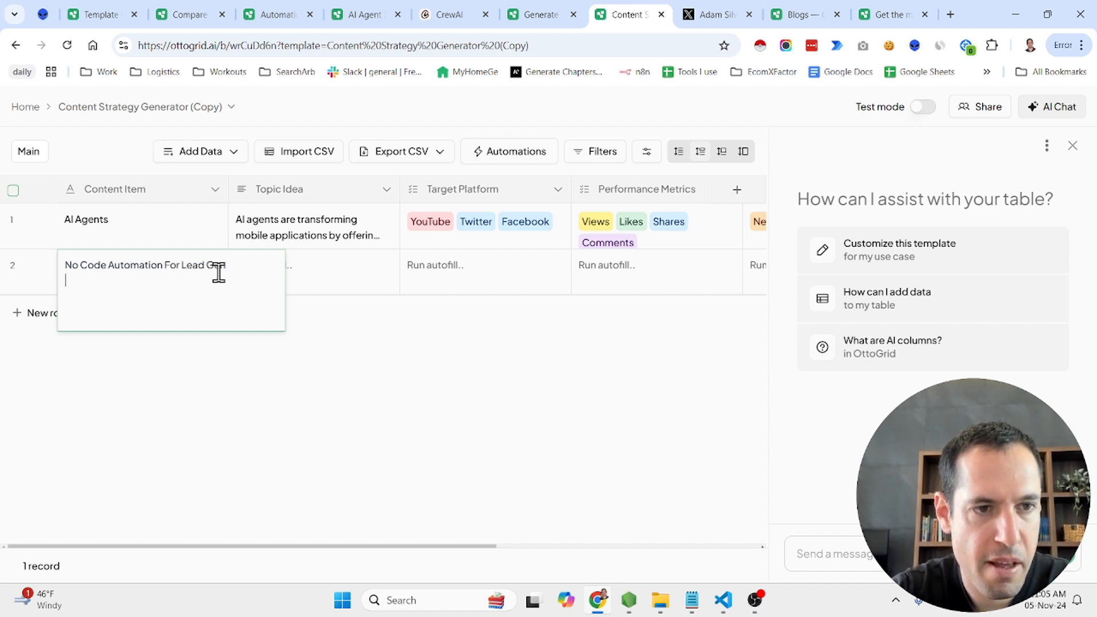
{"action": "left_click", "coordinate": [256, 375]}
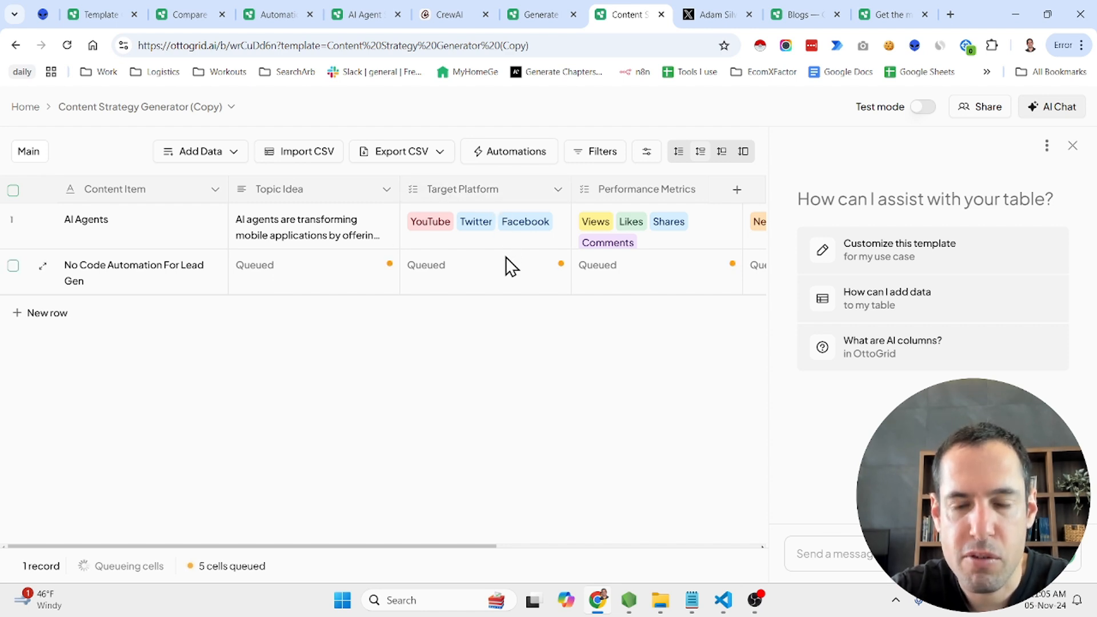
{"action": "scroll", "coordinate": [505, 269], "scroll_direction": "right", "scroll_amount": 2}
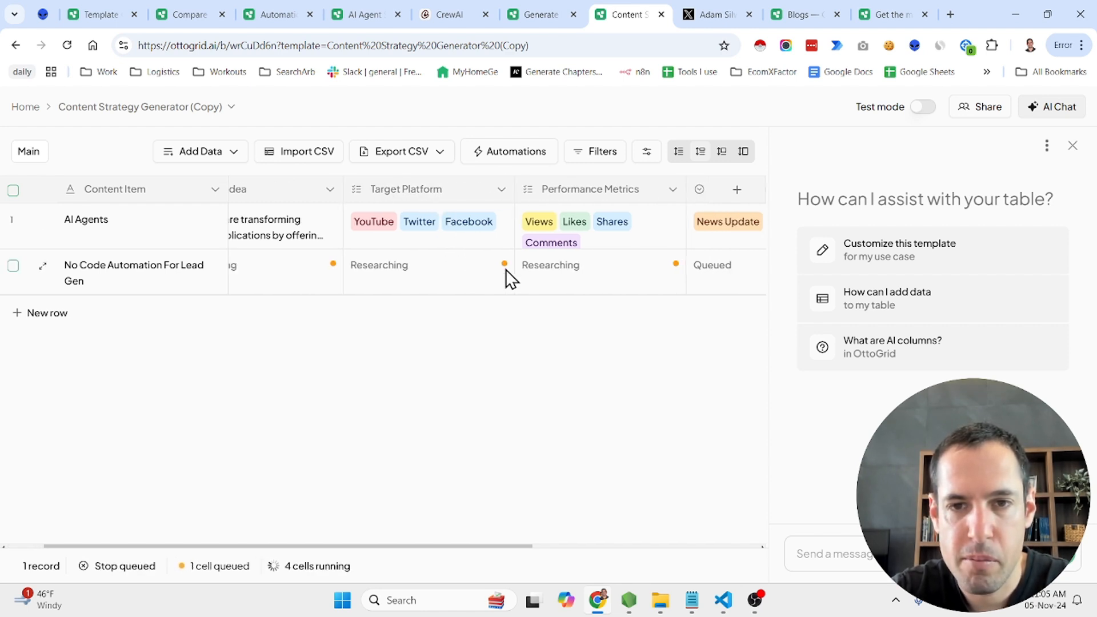
{"action": "scroll", "coordinate": [505, 269], "scroll_direction": "left", "scroll_amount": 2}
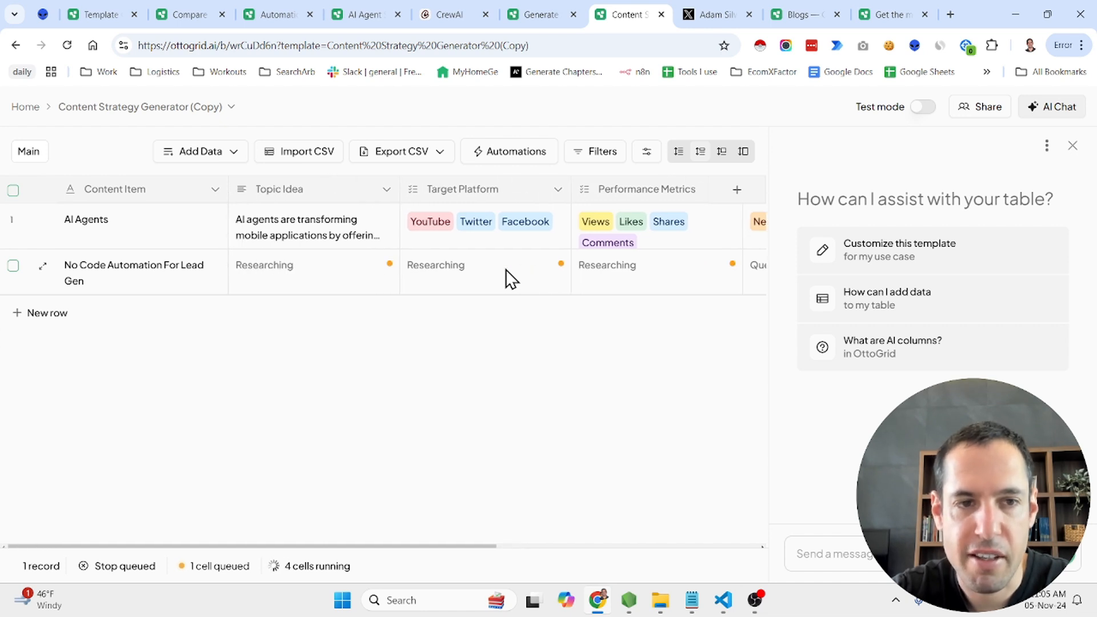
{"action": "scroll", "coordinate": [505, 269], "scroll_direction": "right", "scroll_amount": 4}
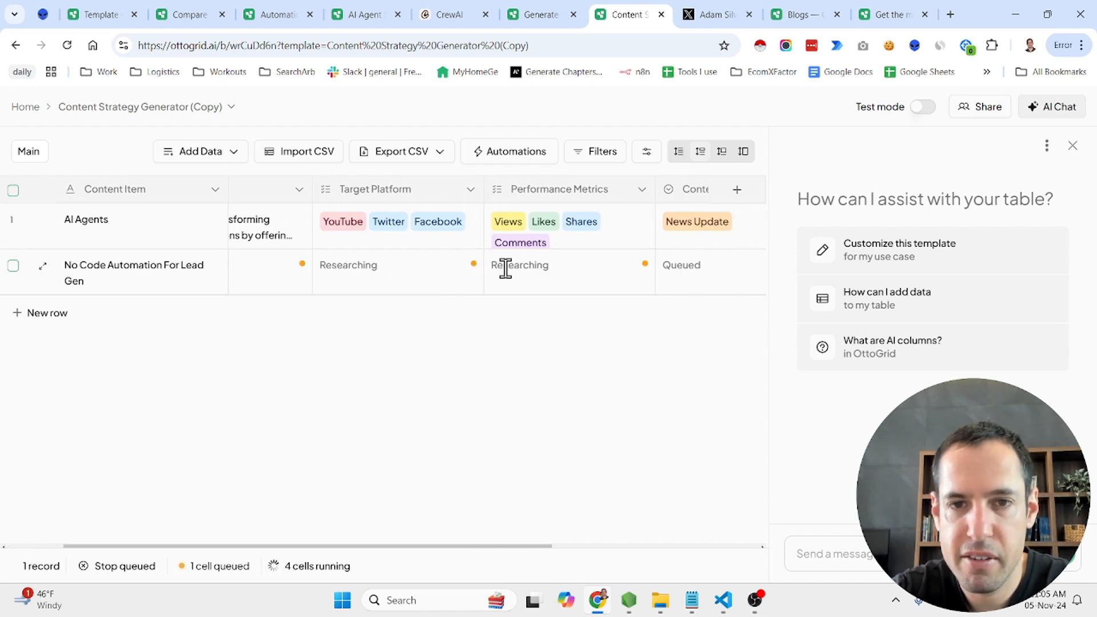
{"action": "scroll", "coordinate": [506, 269], "scroll_direction": "right", "scroll_amount": 4}
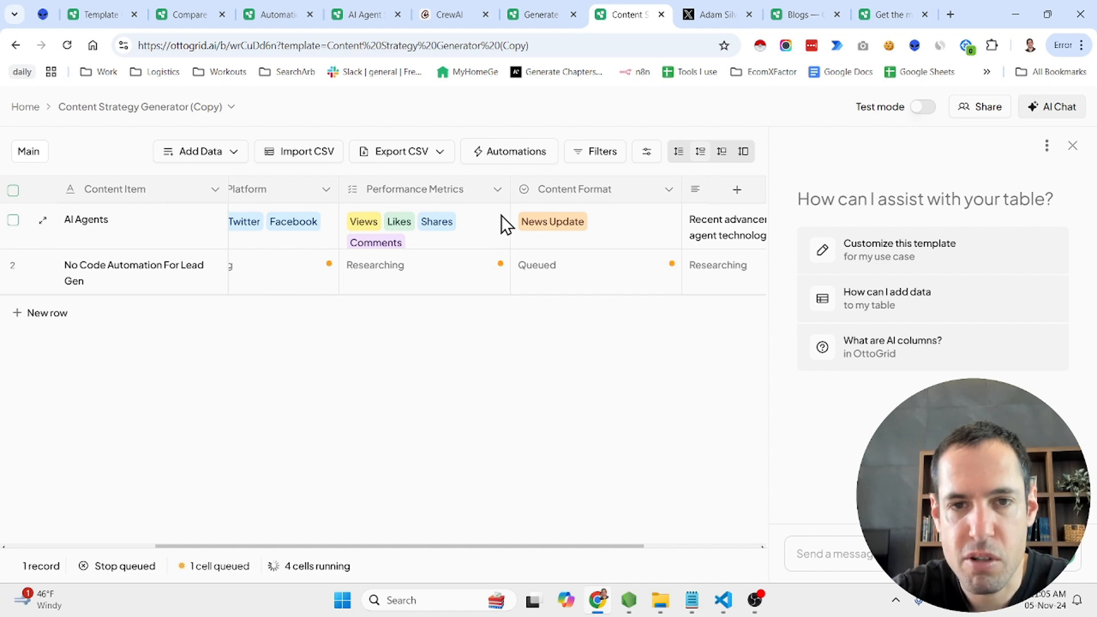
{"action": "scroll", "coordinate": [595, 262], "scroll_direction": "right", "scroll_amount": 6}
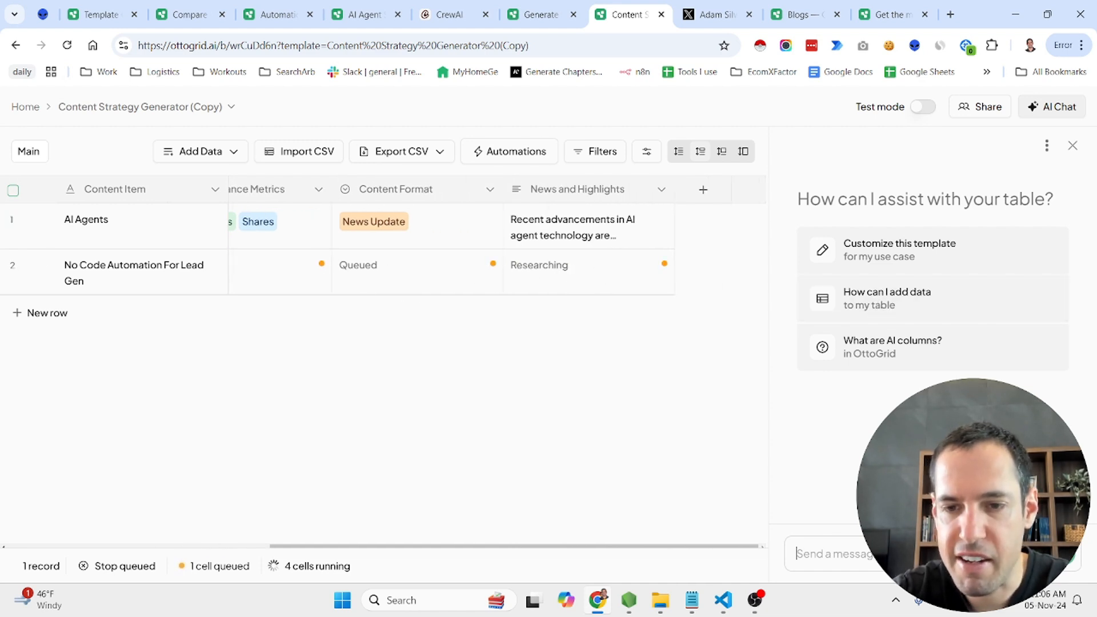
Ask the AI chat: "lets create another column with 3 potential headlines"
{"action": "type", "text": "Please provide"}
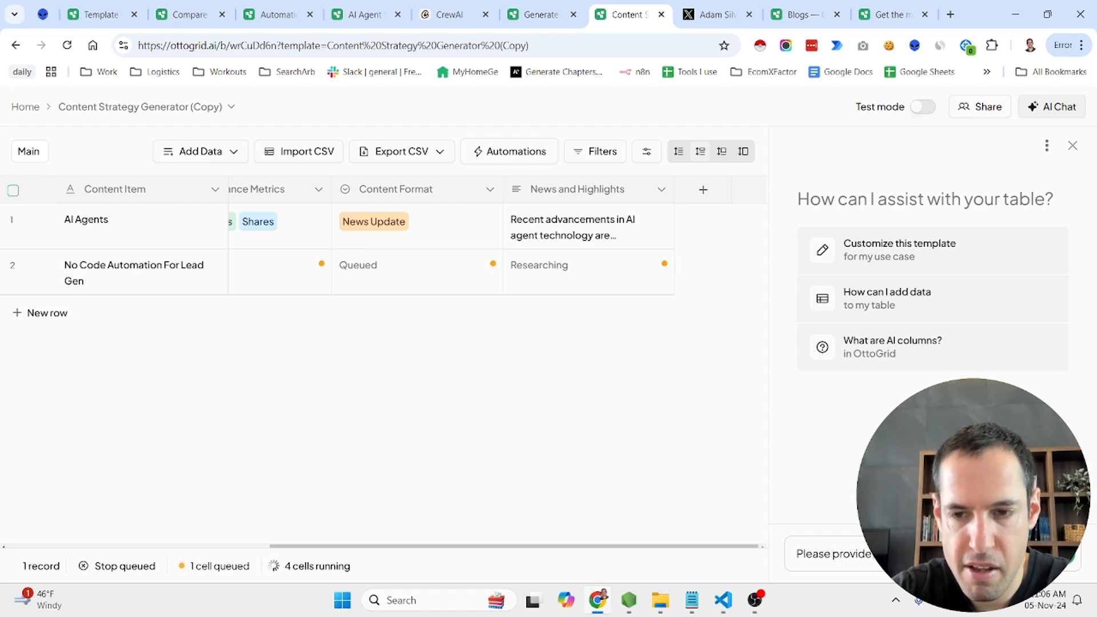
{"action": "key", "text": "BackSpace"}
{"action": "key", "text": "BackSpace"}
{"action": "key", "text": "BackSpace"}
{"action": "key", "text": "BackSpace"}
{"action": "key", "text": "BackSpace"}
{"action": "key", "text": "BackSpace"}
{"action": "key", "text": "BackSpace"}
{"action": "key", "text": "BackSpace"}
{"action": "key", "text": "BackSpace"}
{"action": "key", "text": "BackSpace"}
{"action": "key", "text": "BackSpace"}
{"action": "key", "text": "BackSpace"}
{"action": "key", "text": "BackSpace"}
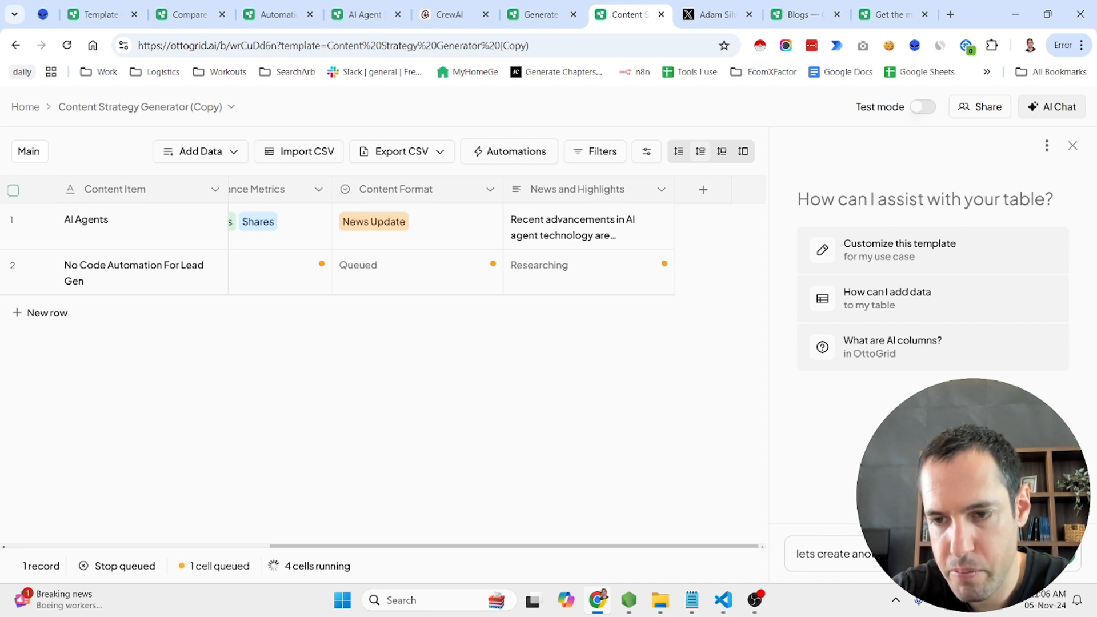
{"action": "type", "text": "headlines"}
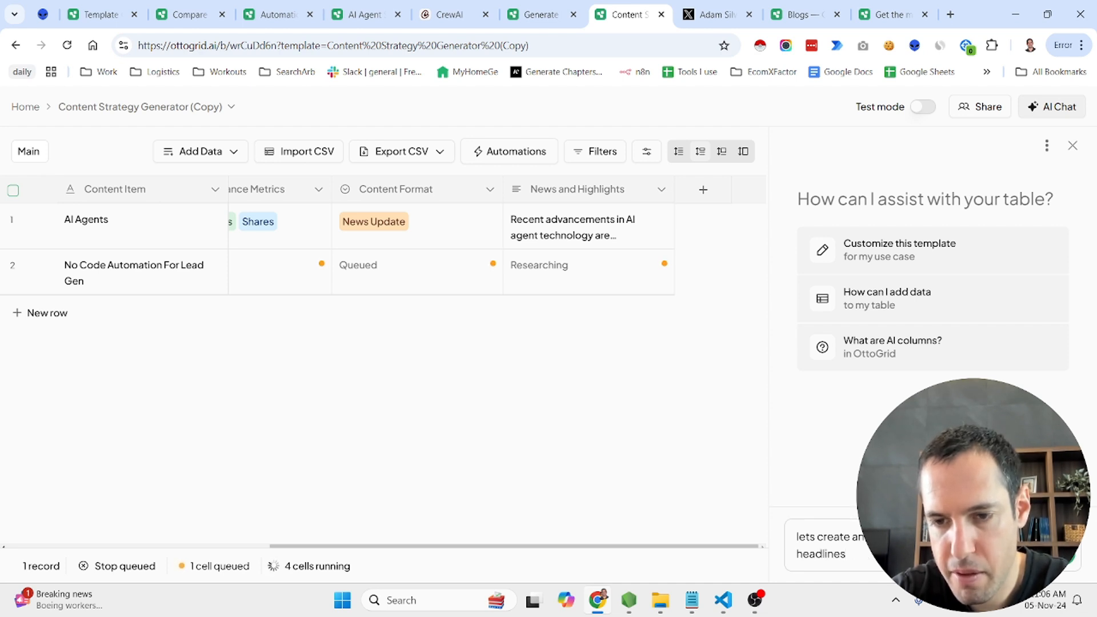
{"action": "key", "text": "Return"}
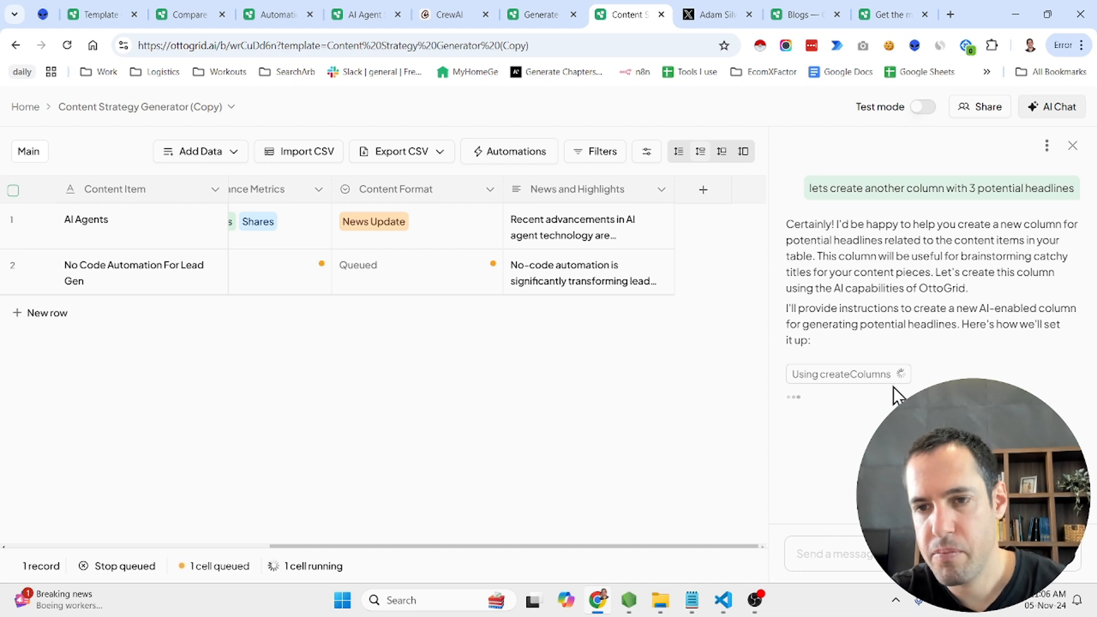
Remove the "video or article" and "tech-savvy" wording from the proposed Potential Headlines prompt and create the column
{"action": "scroll", "coordinate": [881, 422], "scroll_direction": "down", "scroll_amount": 4}
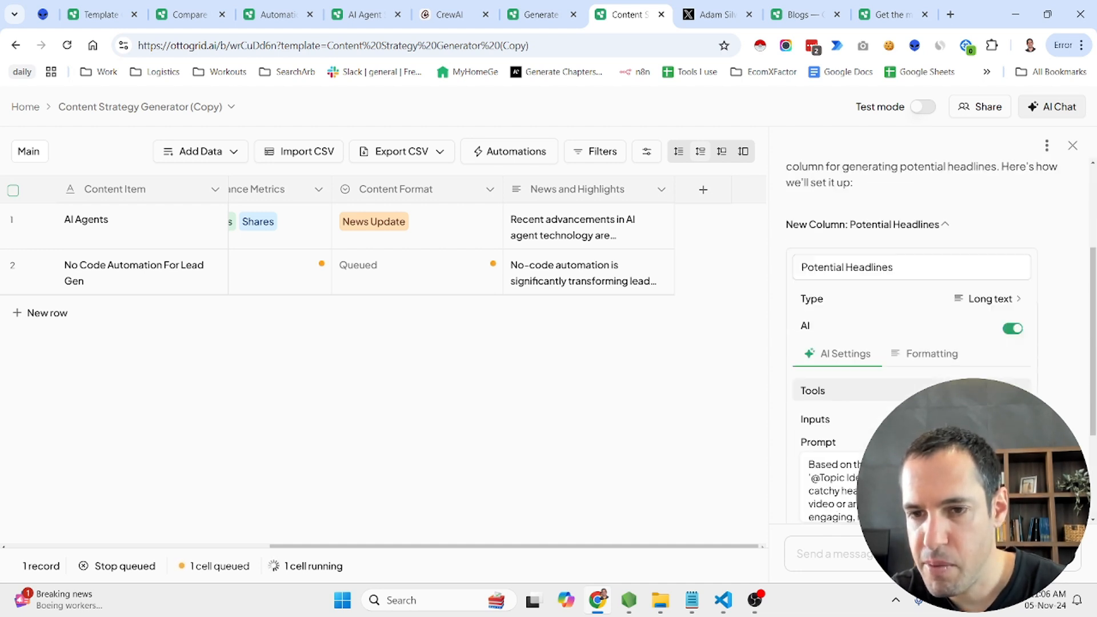
{"action": "scroll", "coordinate": [840, 434], "scroll_direction": "up", "scroll_amount": 3}
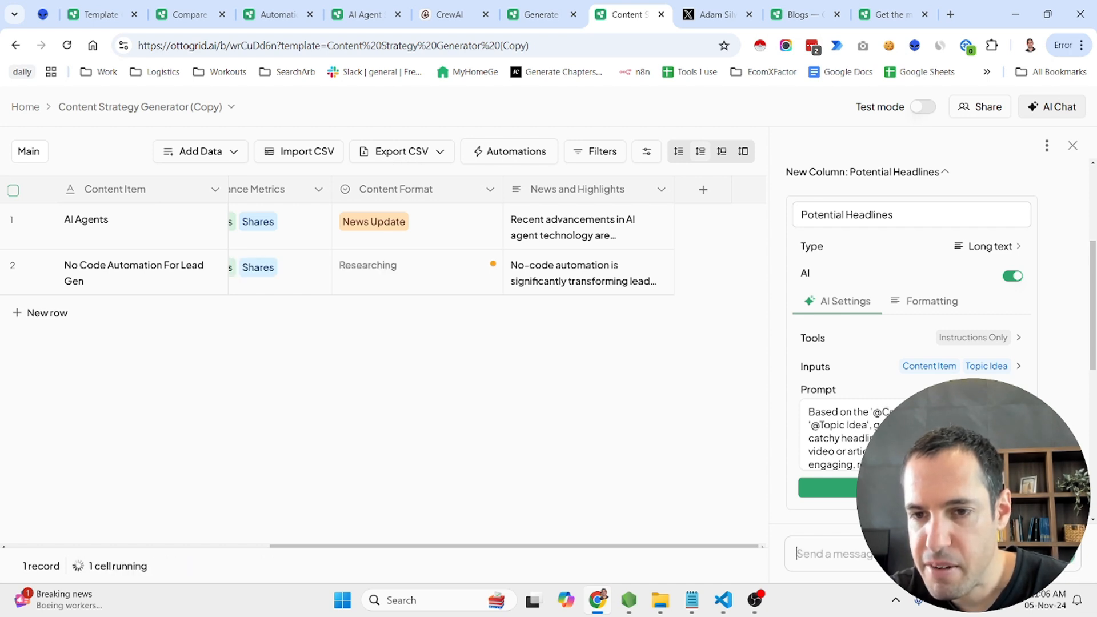
{"action": "mouse_move", "coordinate": [914, 438]}
{"action": "left_mouse_down"}
{"action": "mouse_move", "coordinate": [971, 439]}
{"action": "mouse_move", "coordinate": [914, 452]}
{"action": "left_mouse_up"}
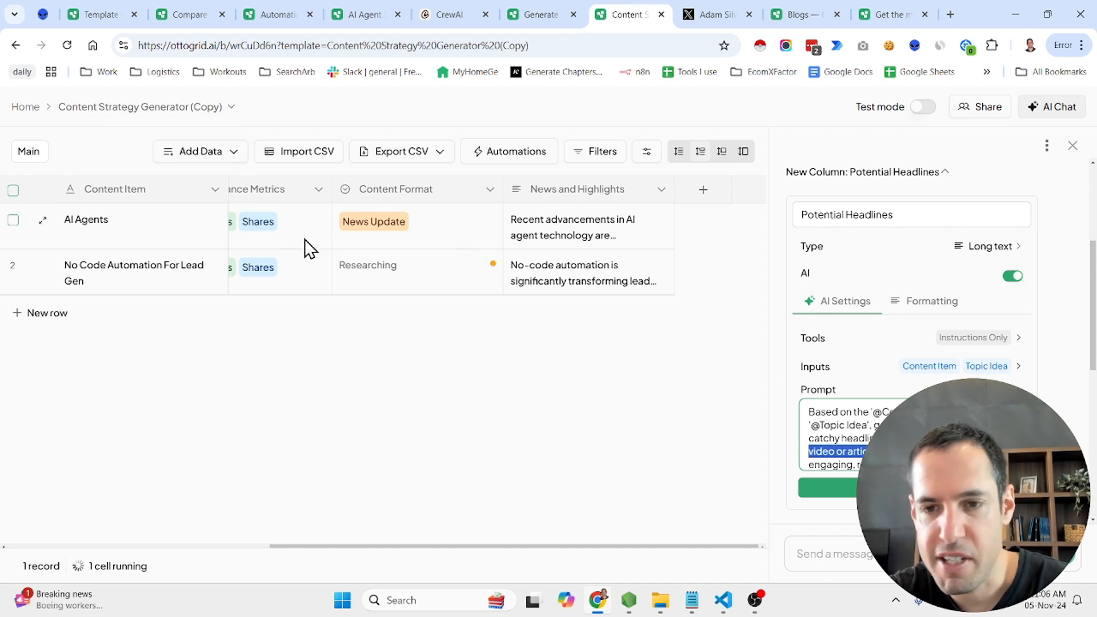
{"action": "key", "text": "BackSpace"}
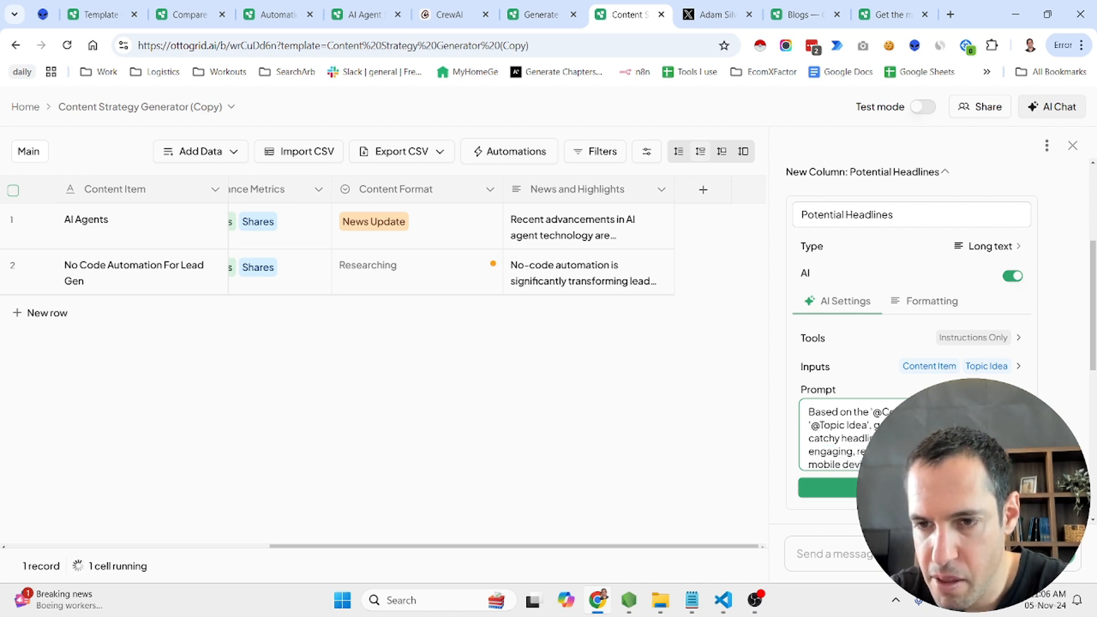
{"action": "key", "text": "shift+Down"}
{"action": "key", "text": "shift+Down"}
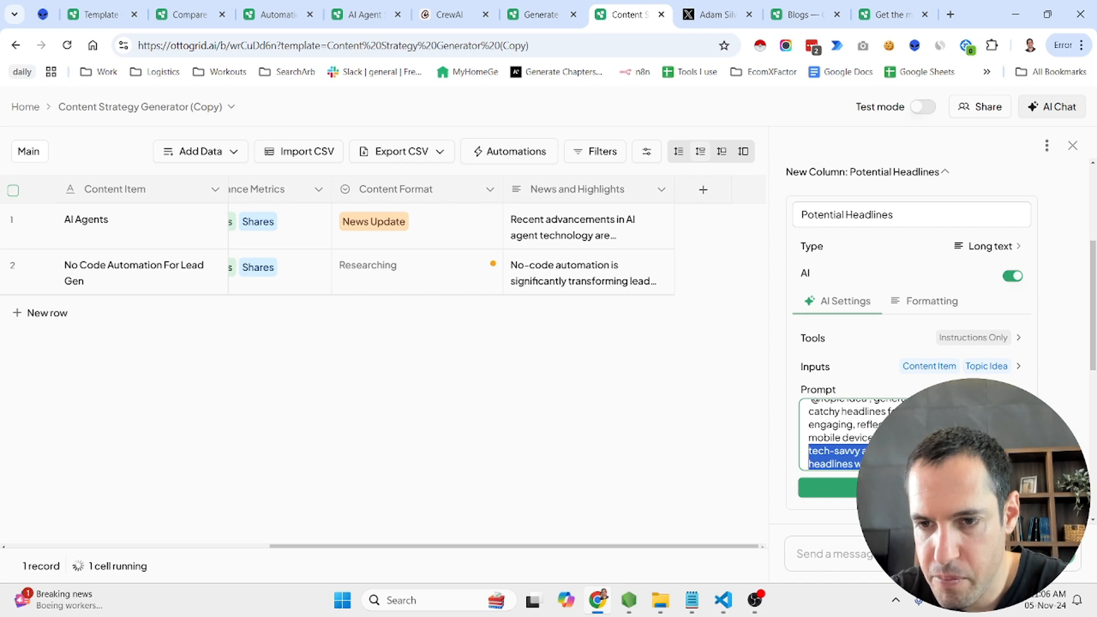
{"action": "key", "text": "shift+Up"}
{"action": "key", "text": "BackSpace"}
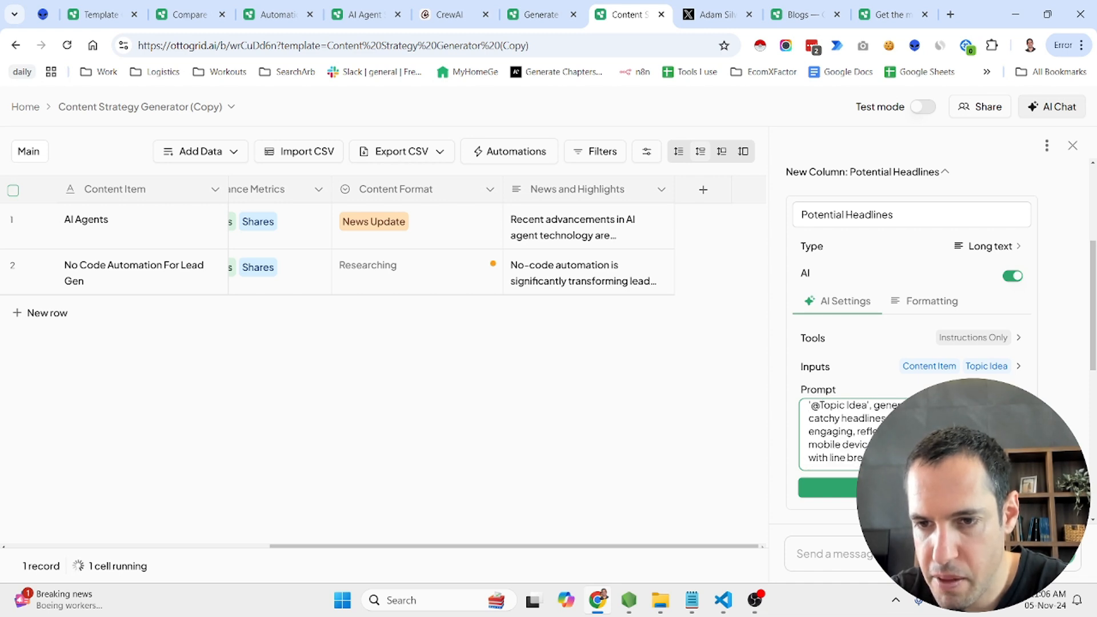
{"action": "left_click", "coordinate": [909, 487]}
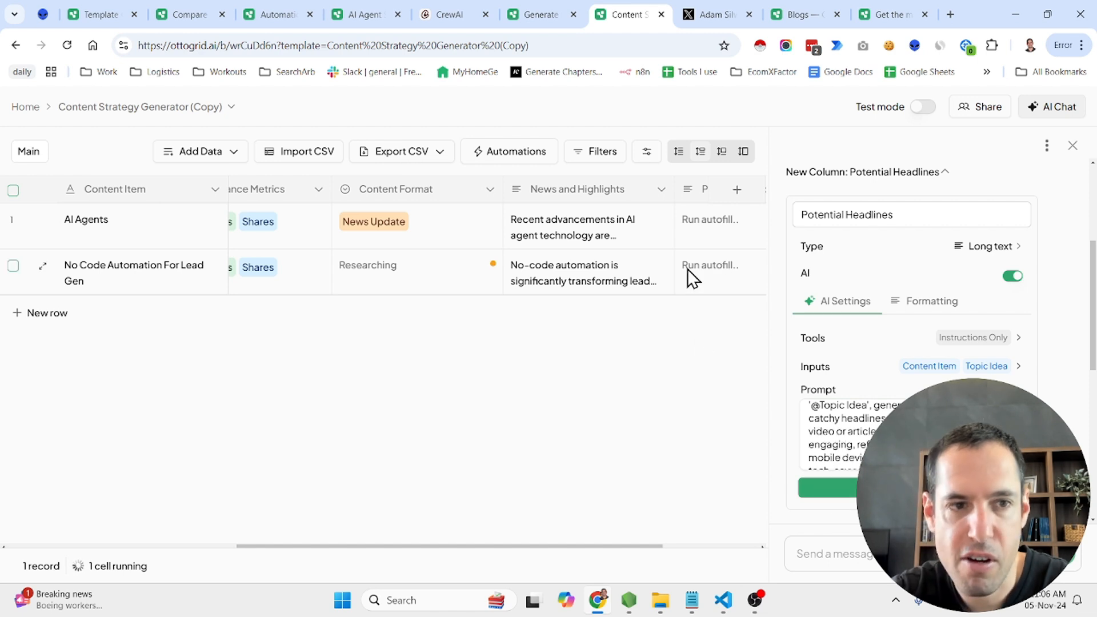
Run the Potential Headlines cell for AI Agents, select the same cell for No Code Automation For Lead Gen, and look over the table
{"action": "left_click", "coordinate": [706, 227]}
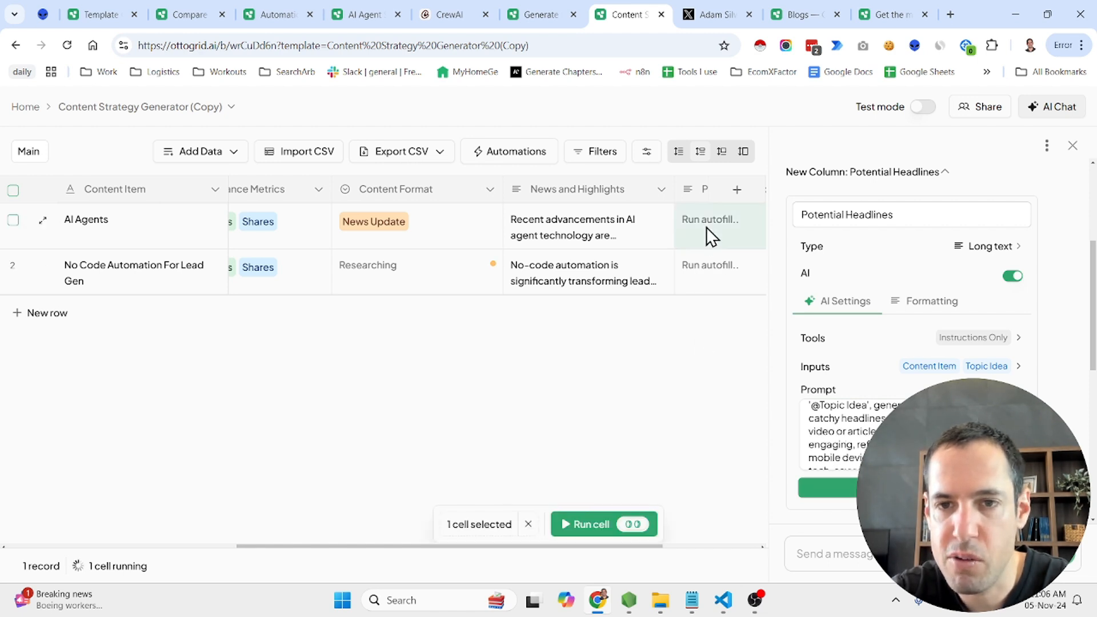
{"action": "left_click", "coordinate": [626, 523]}
{"action": "left_click", "coordinate": [706, 260]}
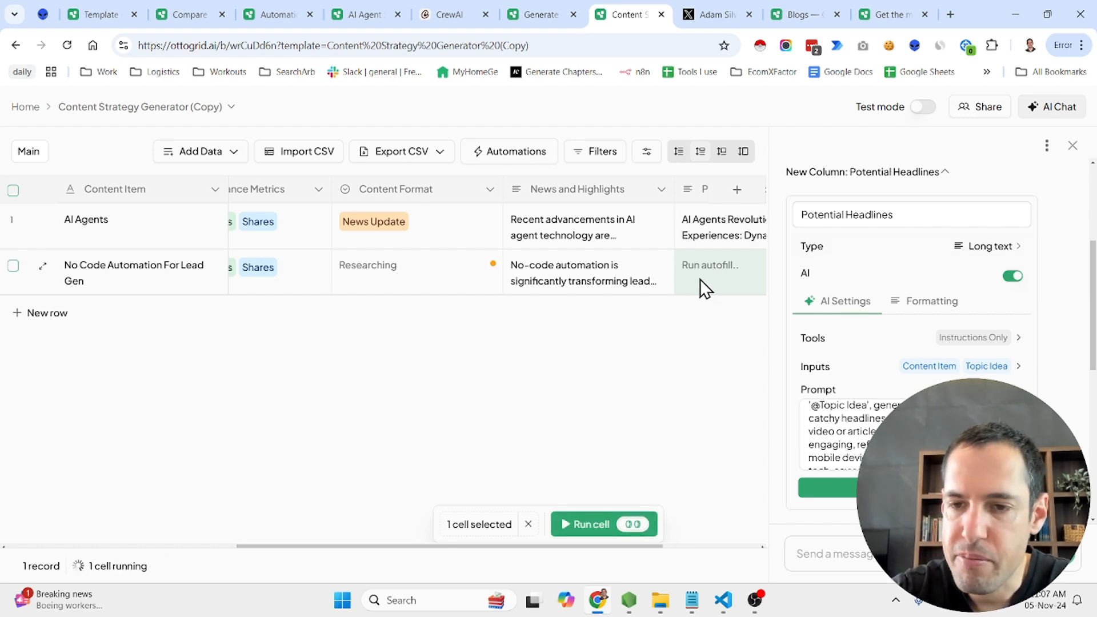
{"action": "scroll", "coordinate": [707, 279], "scroll_direction": "right", "scroll_amount": 3}
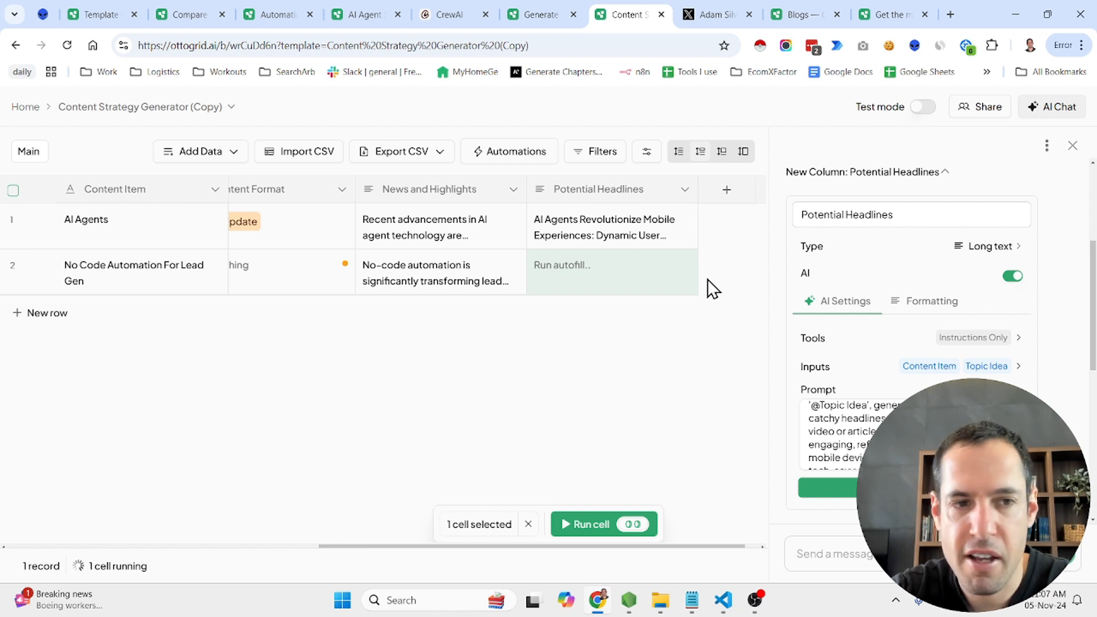
{"action": "scroll", "coordinate": [707, 279], "scroll_direction": "right", "scroll_amount": 1}
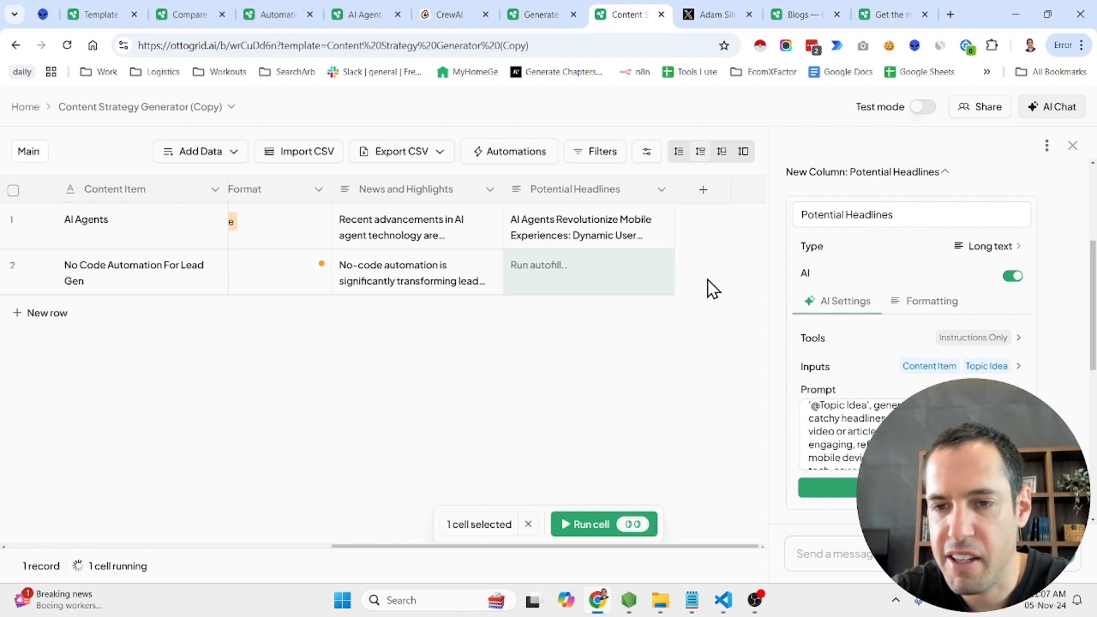
{"action": "scroll", "coordinate": [708, 279], "scroll_direction": "left", "scroll_amount": 10}
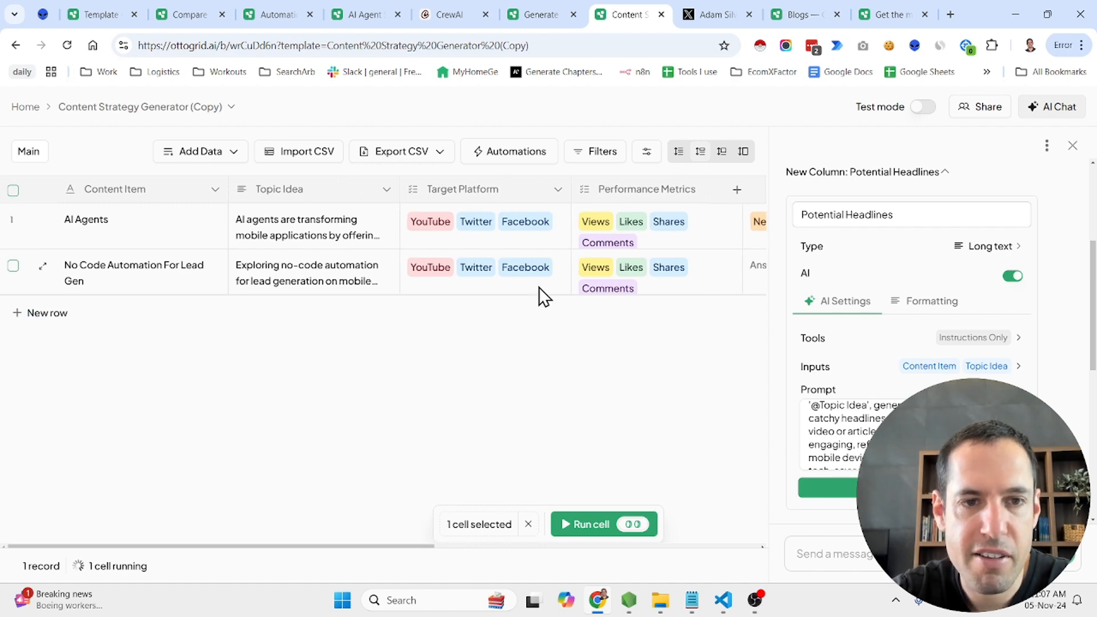
Browse the Template Gallery and open the template Compare Dev Tools: Pricing, Features, and Market Positioning
{"action": "left_click", "coordinate": [105, 14]}
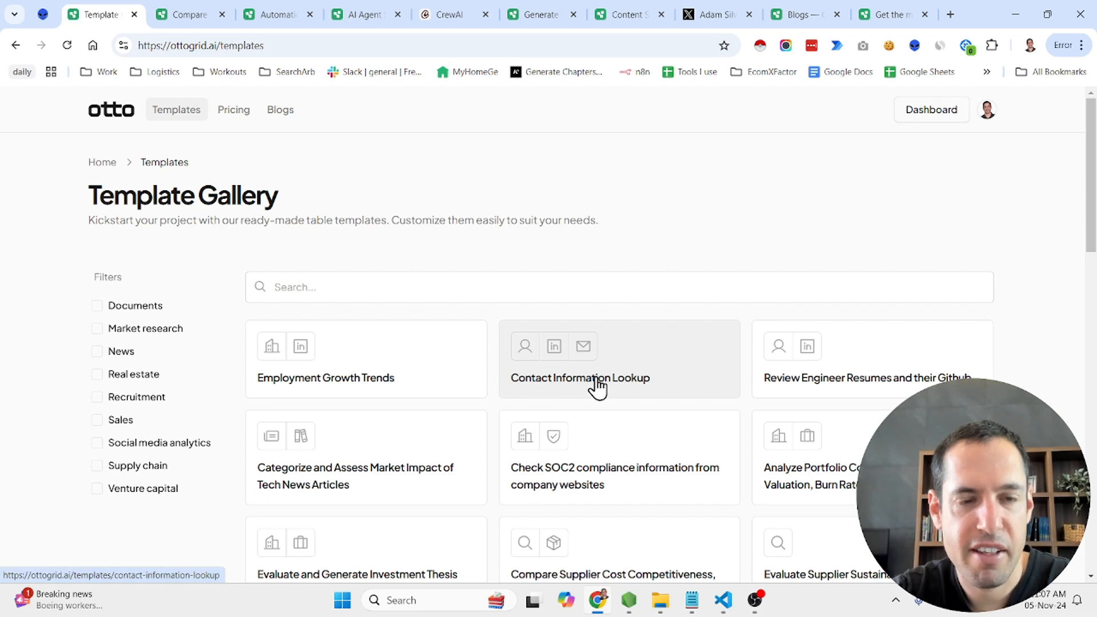
{"action": "scroll", "coordinate": [595, 386], "scroll_direction": "down", "scroll_amount": 2}
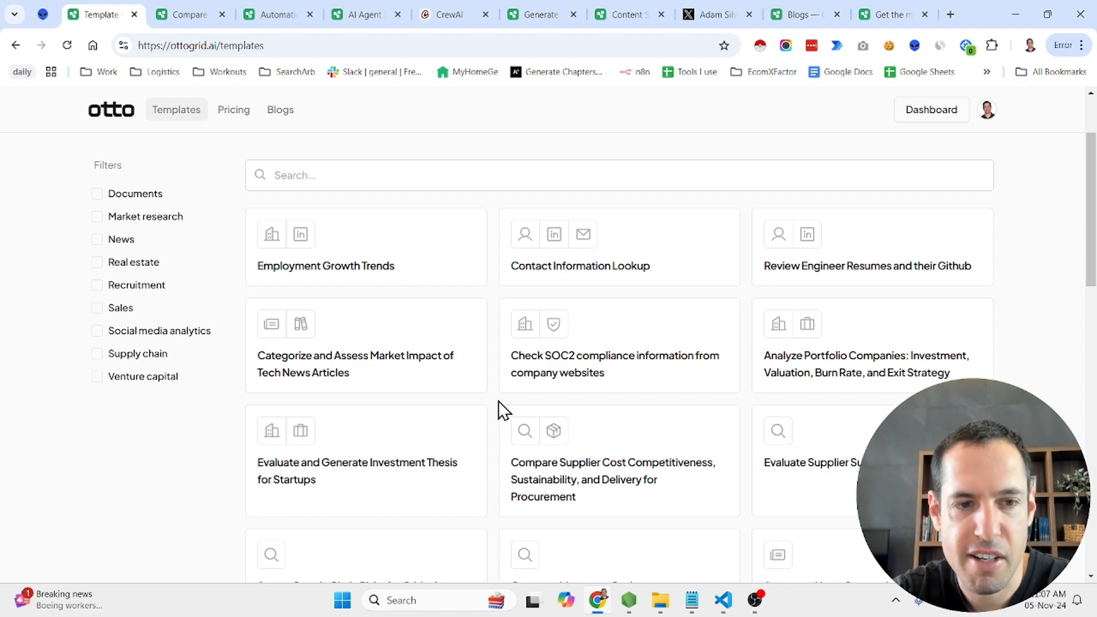
{"action": "scroll", "coordinate": [498, 400], "scroll_direction": "down", "scroll_amount": 14}
{"action": "scroll", "coordinate": [498, 400], "scroll_direction": "down", "scroll_amount": 2}
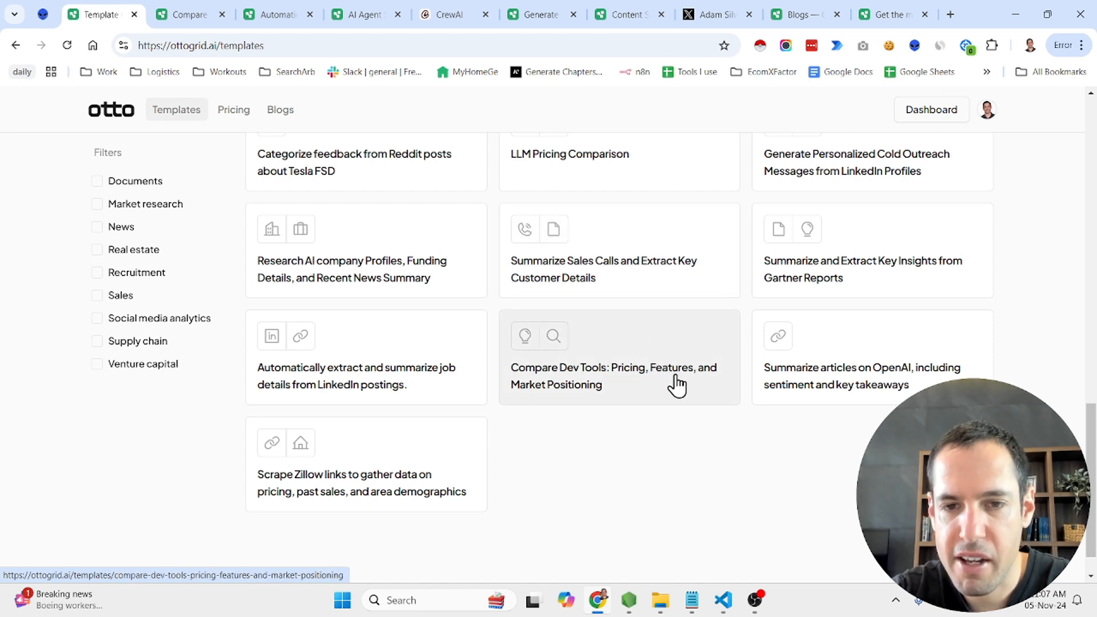
{"action": "left_click", "coordinate": [657, 384]}
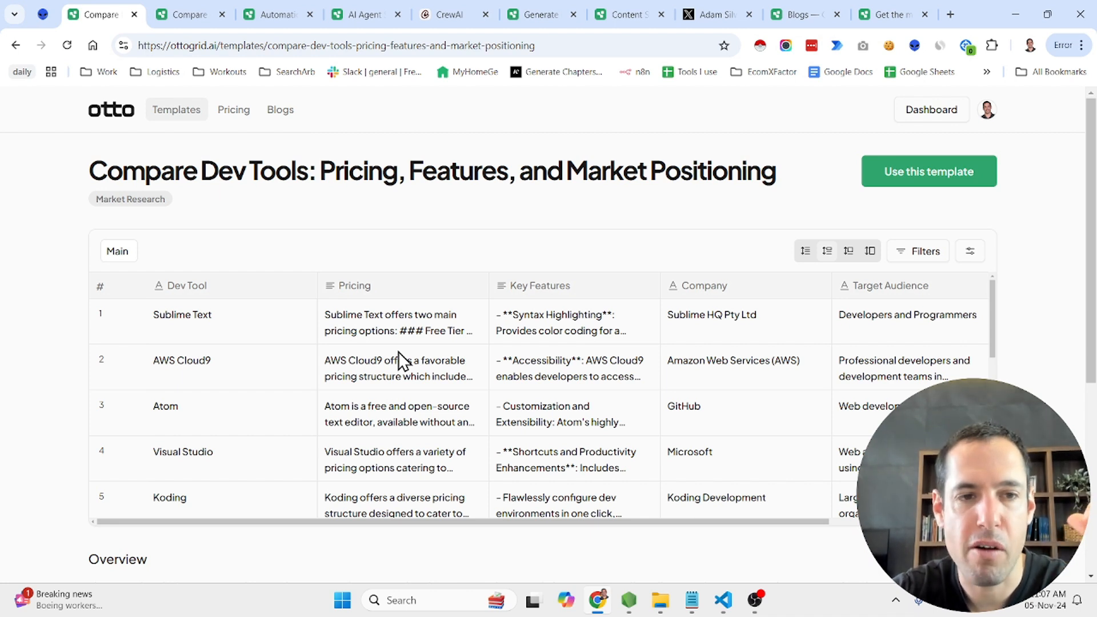
Open OttoGrid's pricing page and compare the features of the Free, Essential, Pro and Enterprise plans
{"action": "left_click", "coordinate": [223, 112]}
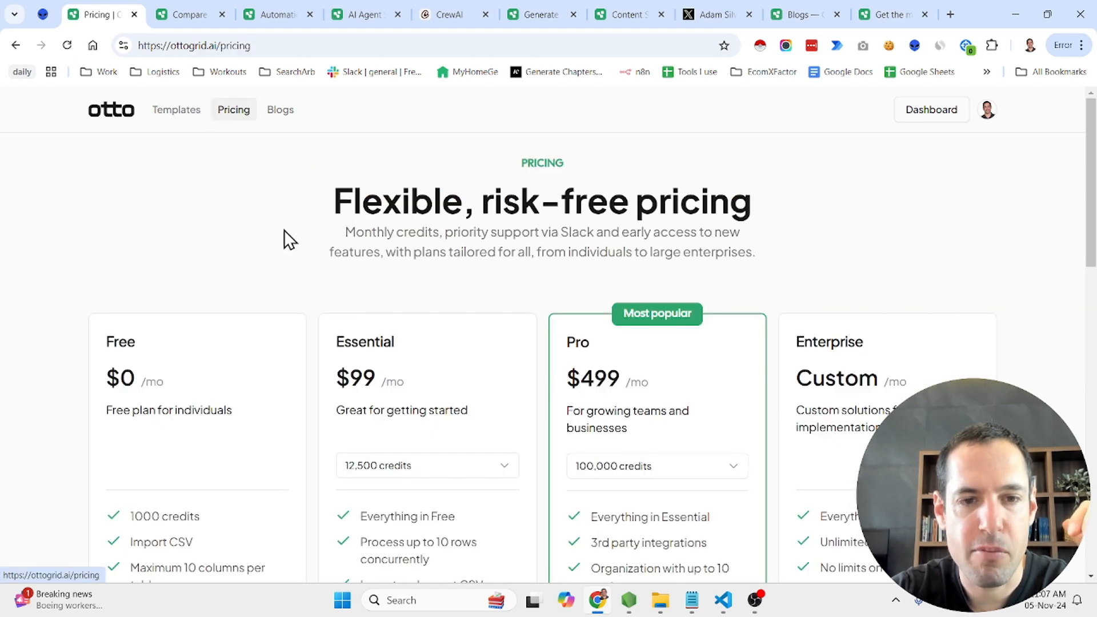
{"action": "scroll", "coordinate": [308, 305], "scroll_direction": "down", "scroll_amount": 4}
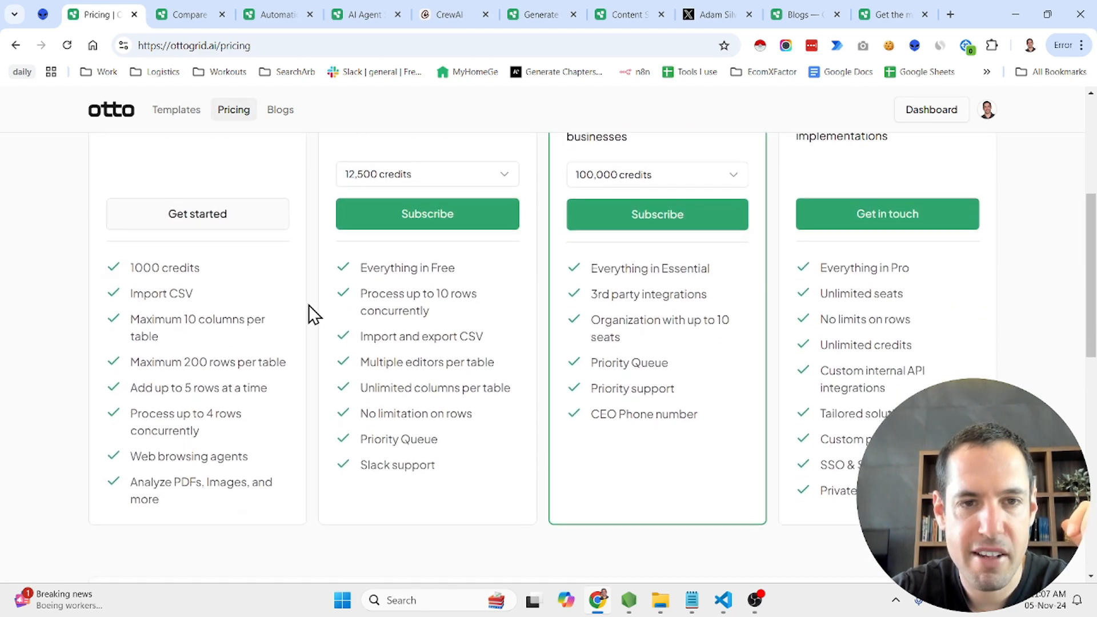
{"action": "scroll", "coordinate": [313, 314], "scroll_direction": "down", "scroll_amount": 3}
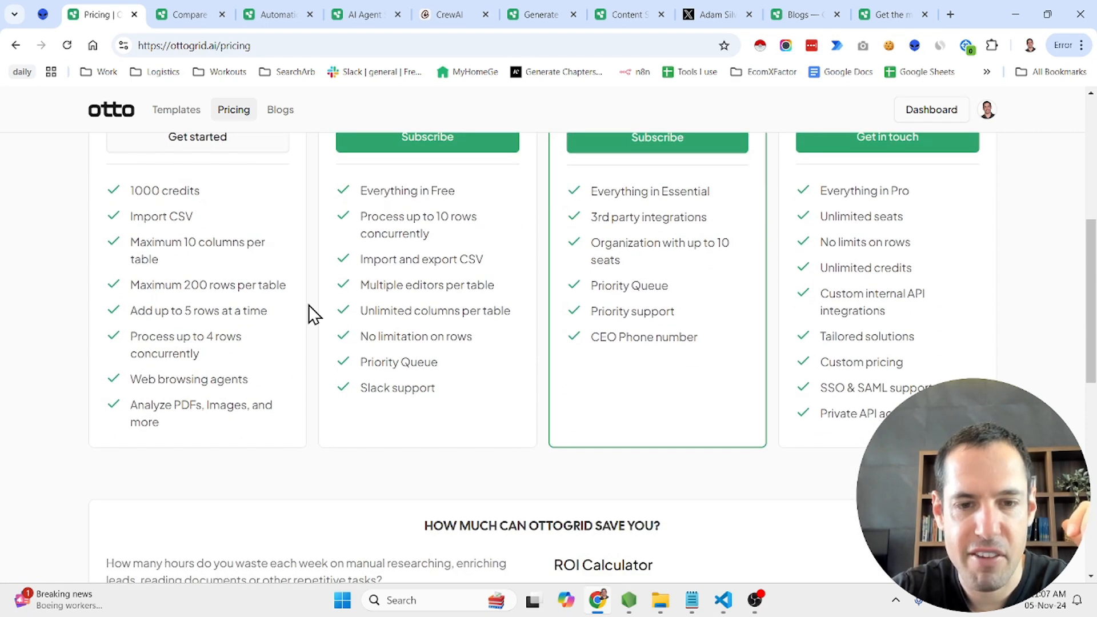
Review the ROI calculator below the pricing plans and return to the plan prices at the start of the page
{"action": "scroll", "coordinate": [313, 314], "scroll_direction": "down", "scroll_amount": 4}
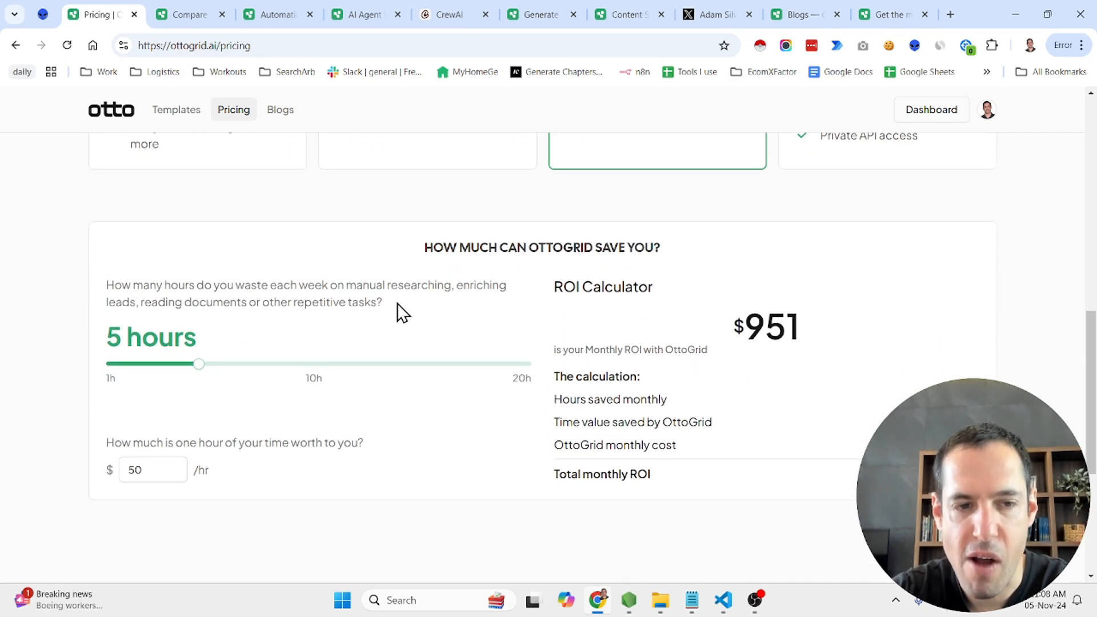
{"action": "scroll", "coordinate": [397, 303], "scroll_direction": "down", "scroll_amount": 1}
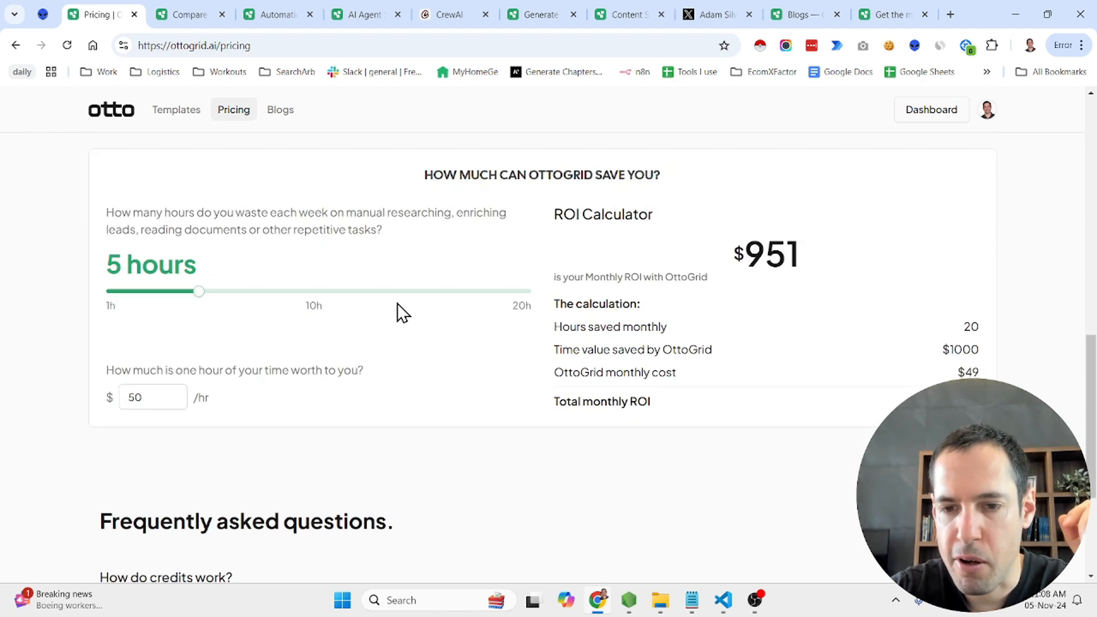
{"action": "scroll", "coordinate": [397, 303], "scroll_direction": "up", "scroll_amount": 4}
{"action": "scroll", "coordinate": [396, 301], "scroll_direction": "up", "scroll_amount": 9}
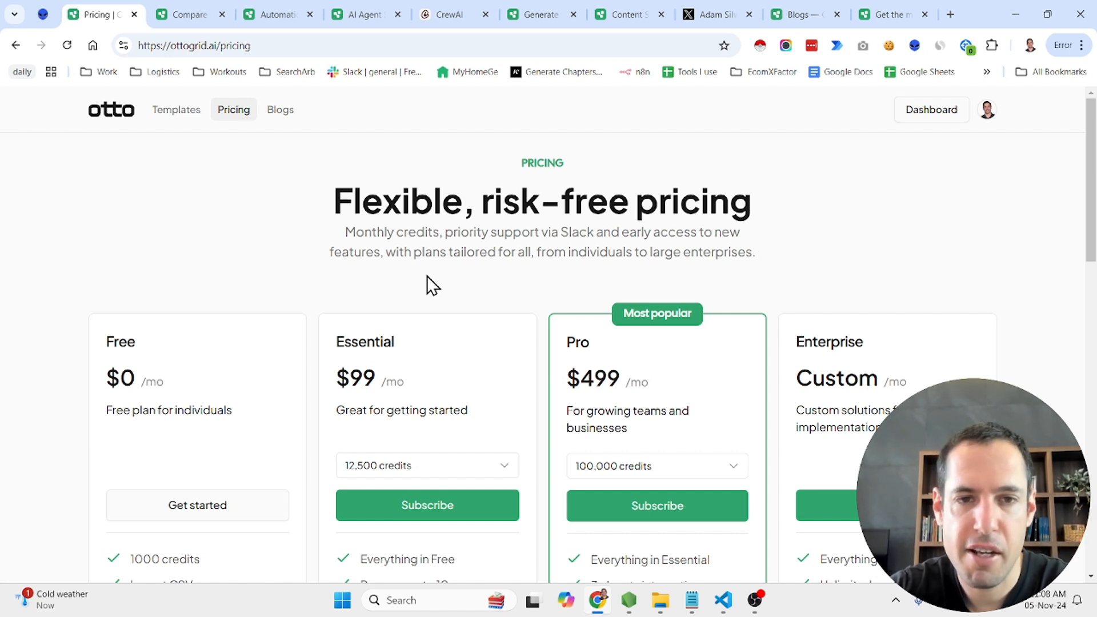
Open OttoGrid's templates page and look through the available templates to the end of the list
{"action": "left_click", "coordinate": [179, 117]}
{"action": "scroll", "coordinate": [609, 404], "scroll_direction": "down", "scroll_amount": 4}
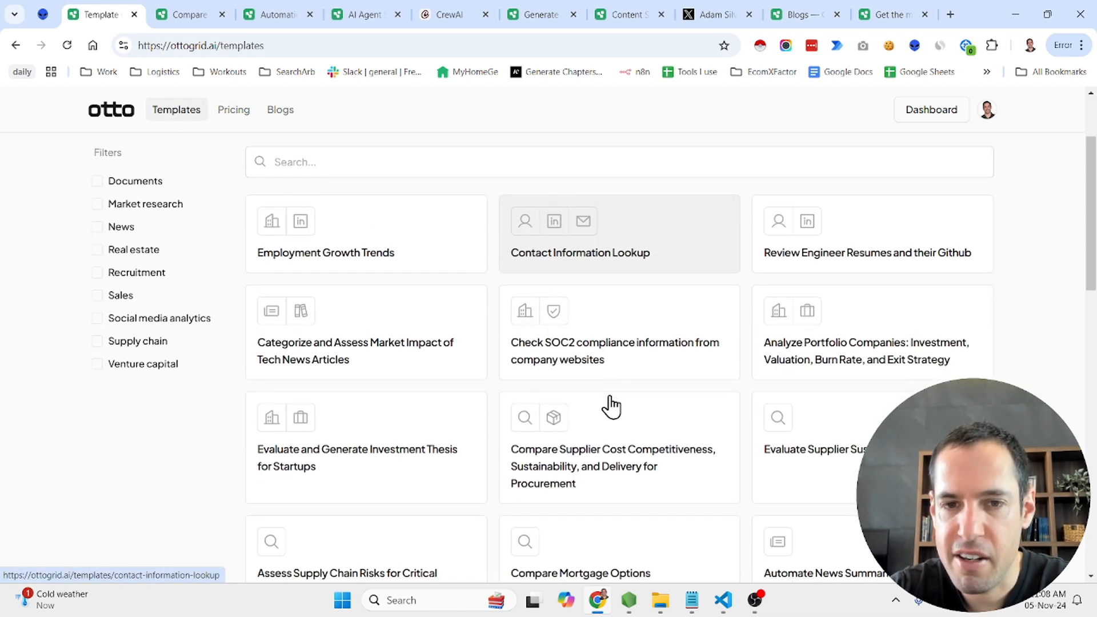
{"action": "scroll", "coordinate": [610, 406], "scroll_direction": "down", "scroll_amount": 8}
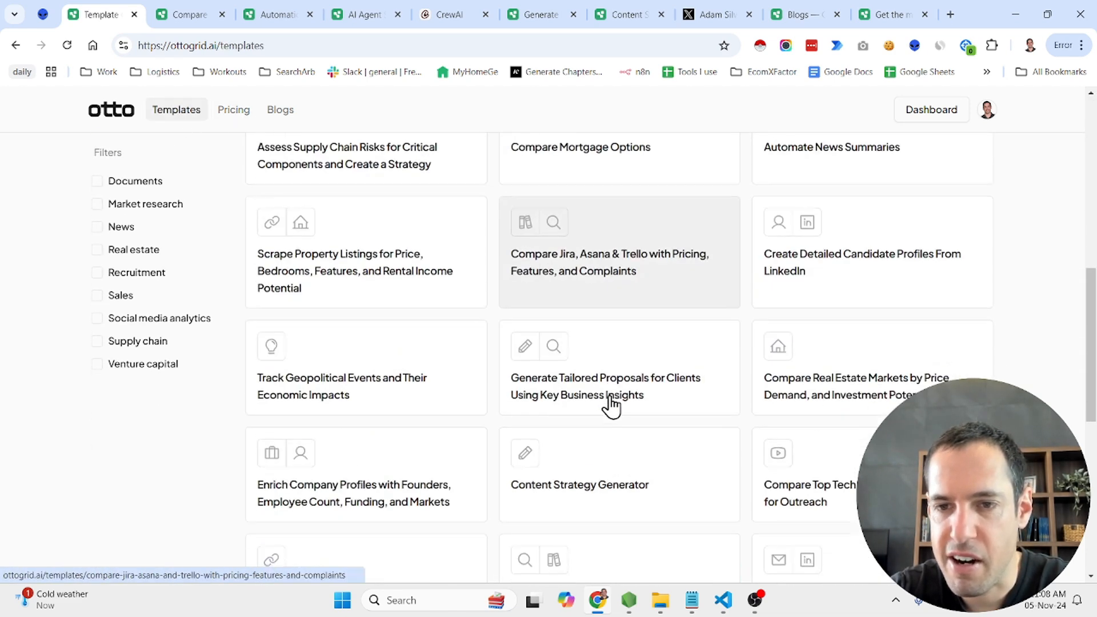
{"action": "scroll", "coordinate": [610, 407], "scroll_direction": "down", "scroll_amount": 6}
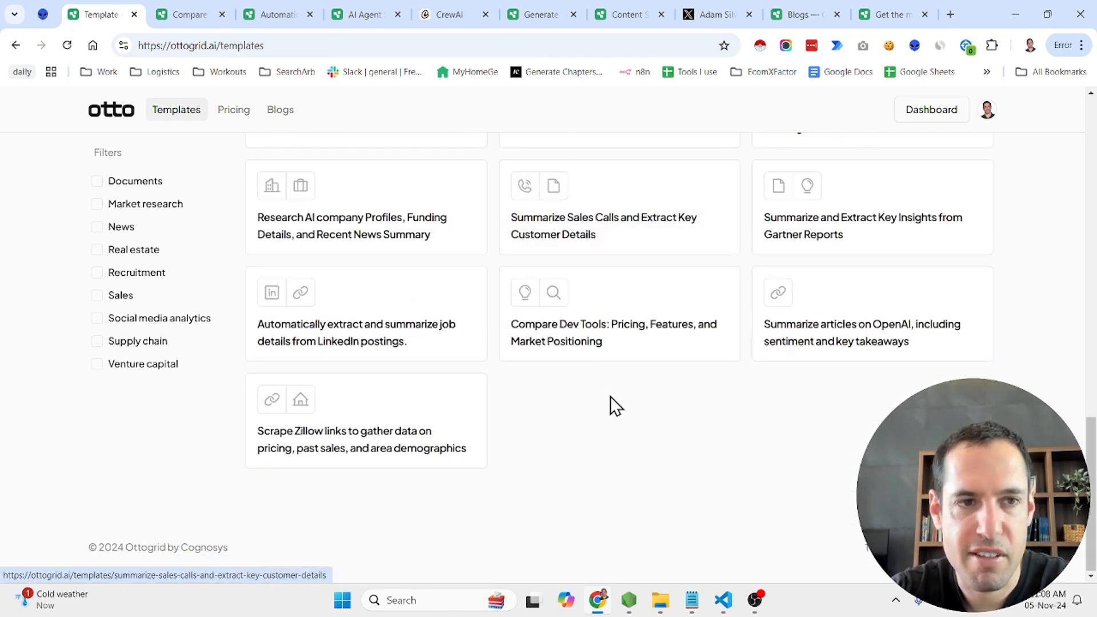